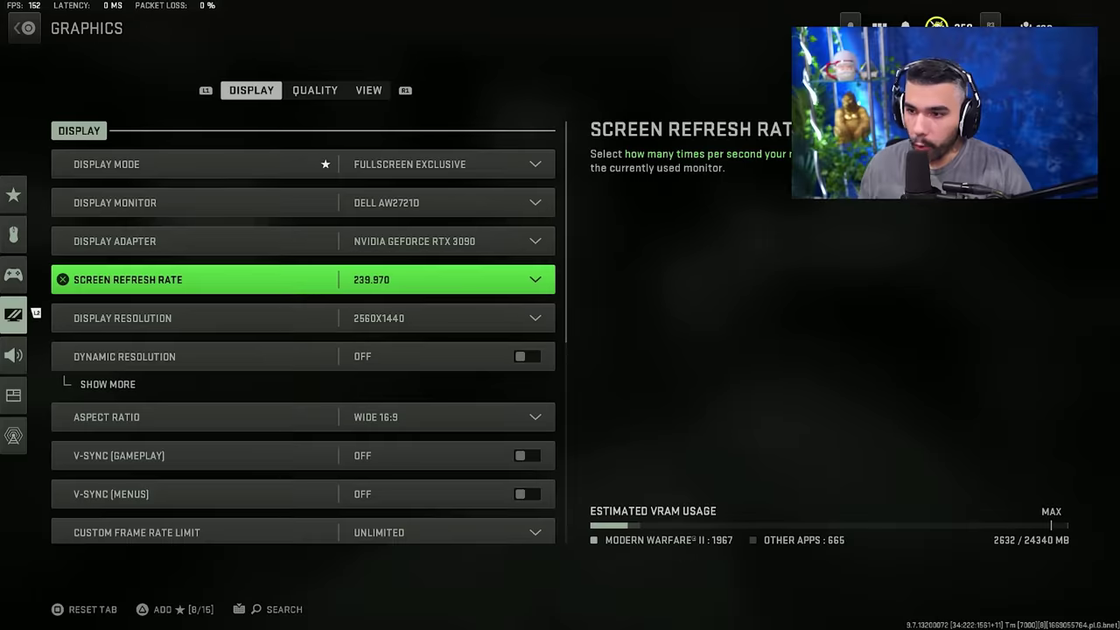
Examine the available options for display mode, display adapter and screen refresh rate
key(Up)
key(Up)
key(Up)
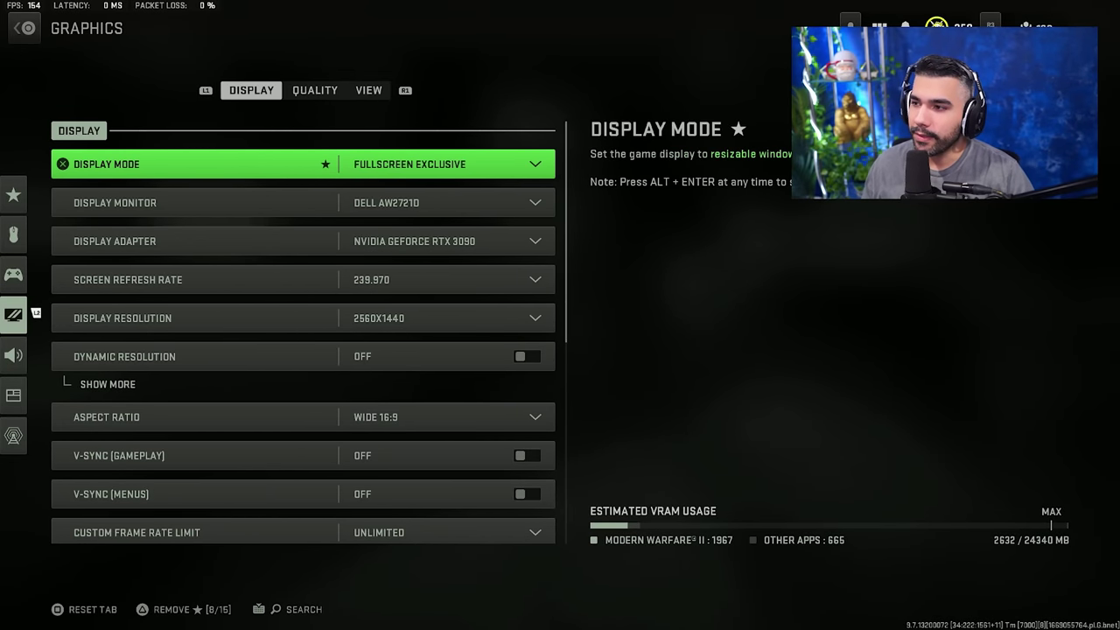
key(Return)
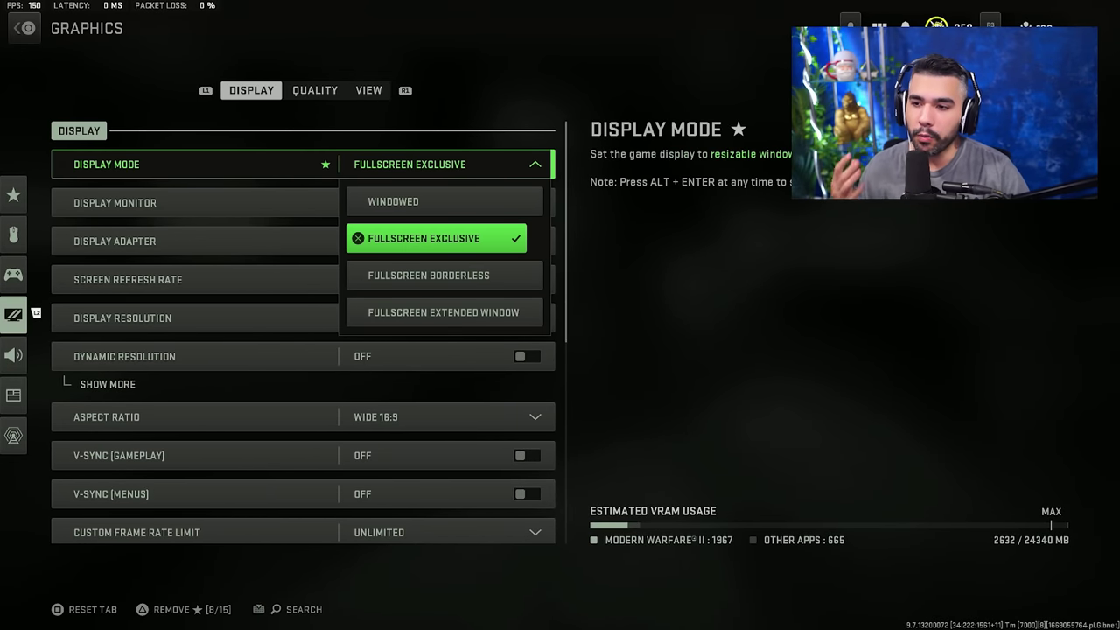
key(Escape)
key(Down)
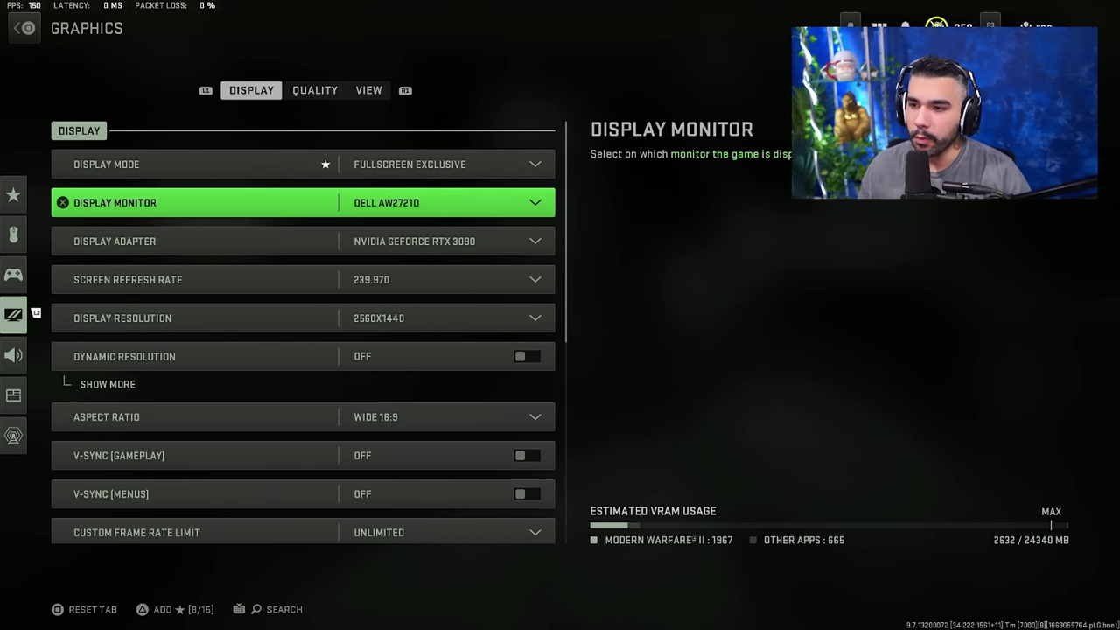
key(Down)
key(Return)
key(Escape)
key(Down)
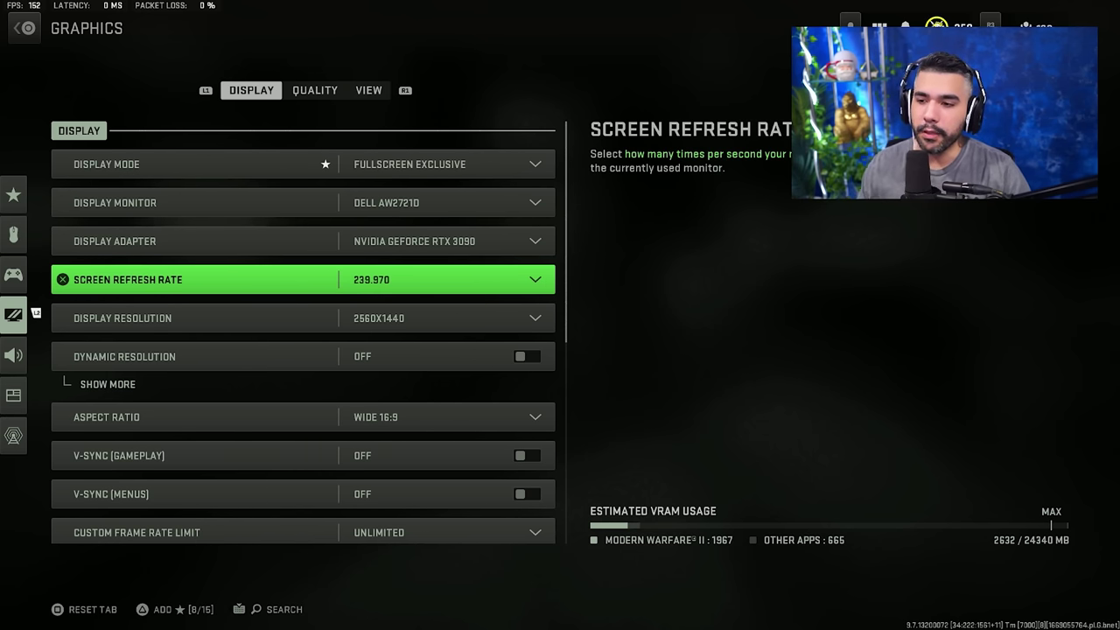
key(Return)
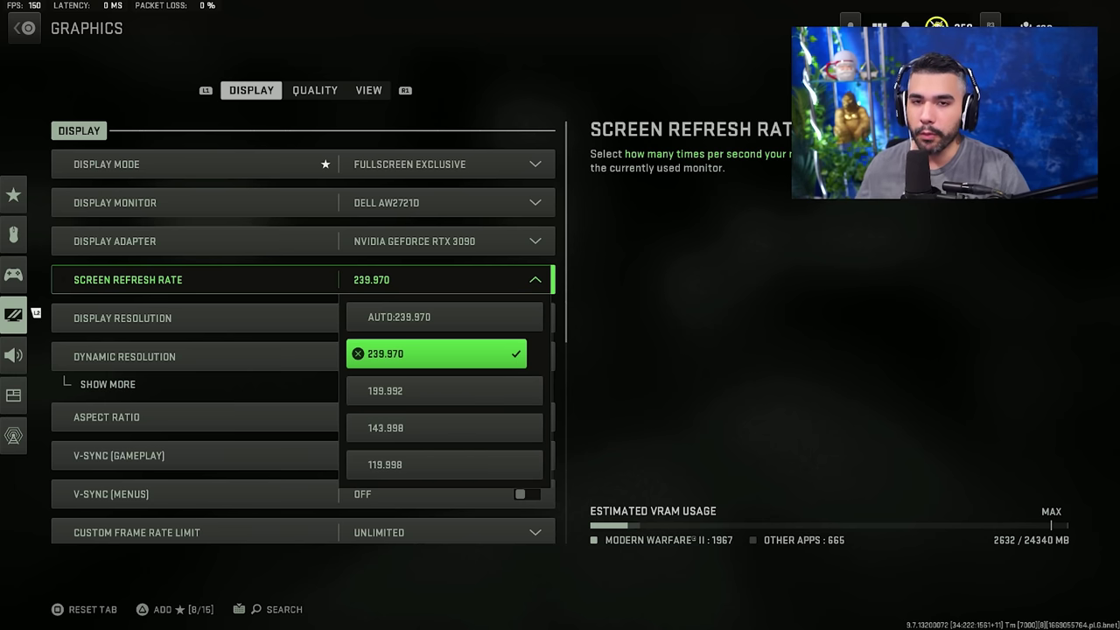
key(Escape)
Review the remaining display settings from display resolution through V-Sync and custom frame rate limit to shader optimization
key(Down)
key(Down)
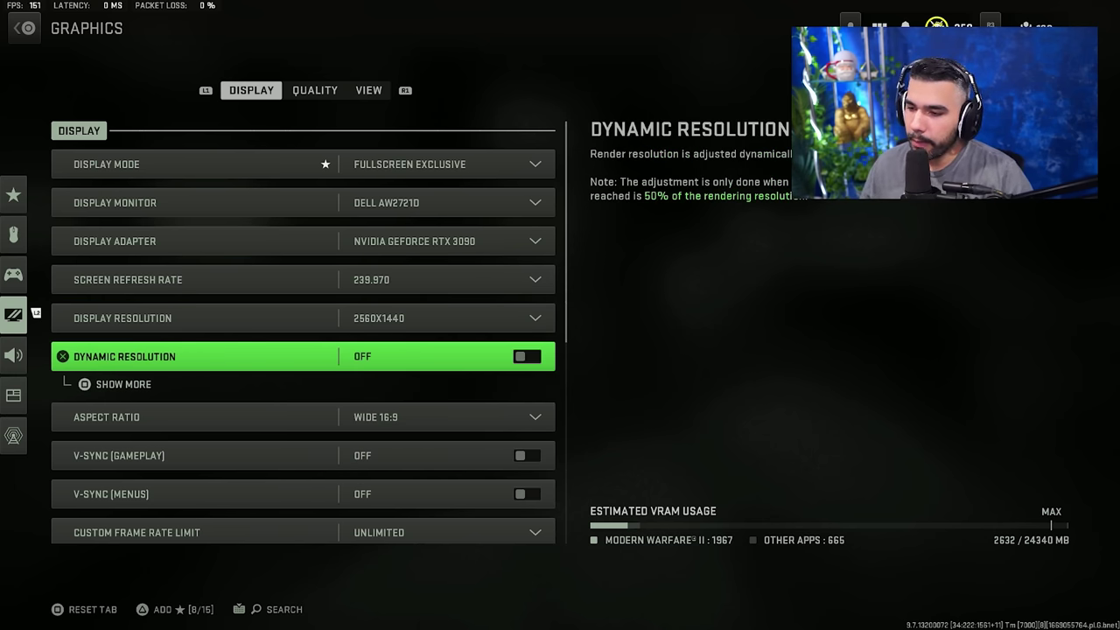
key(Down)
key(Down)
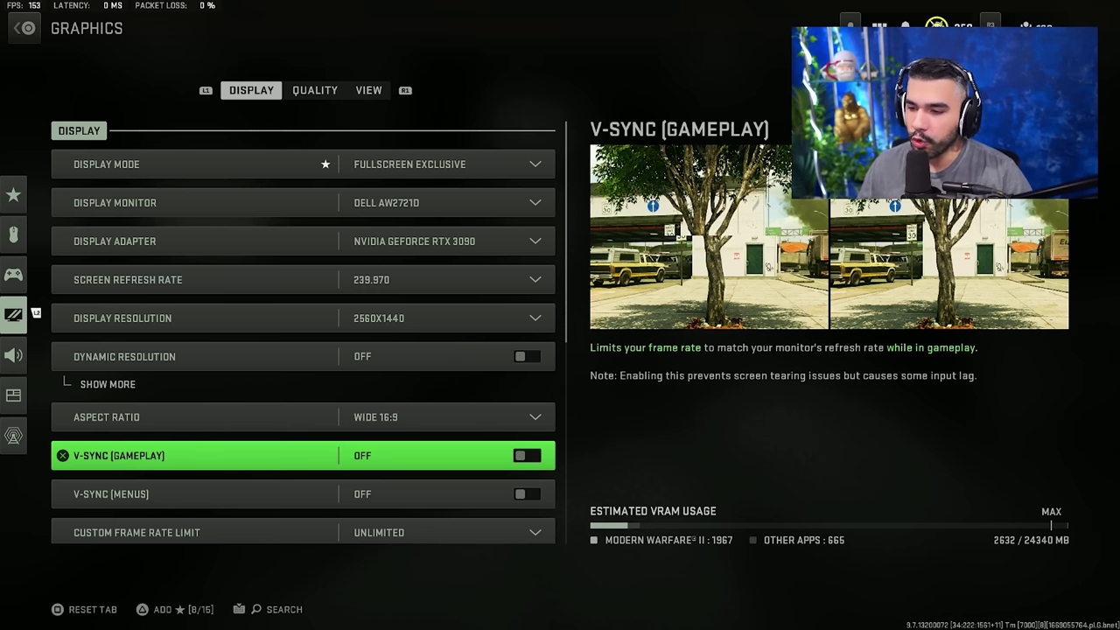
key(Up)
key(Down)
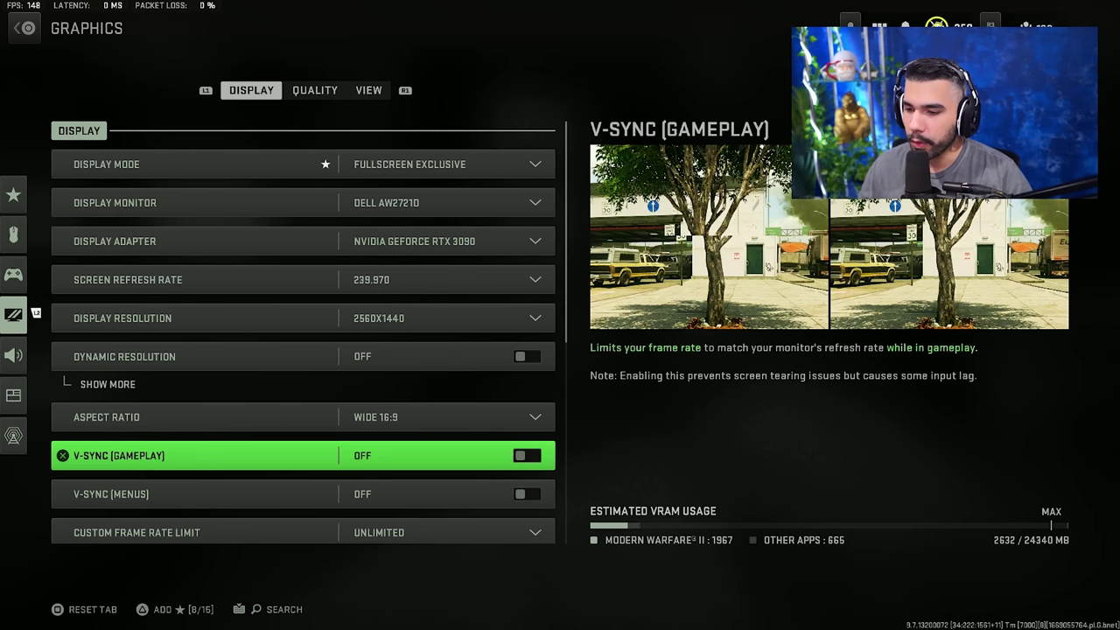
key(Down)
key(Down)
key(Down)
key(Down)
key(Down)
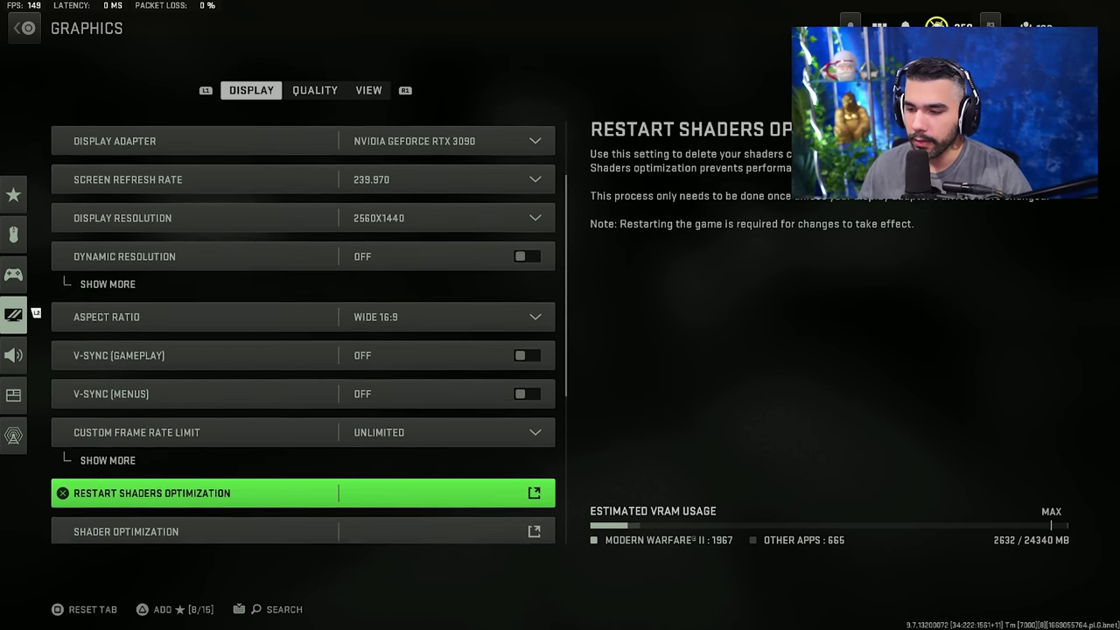
key(Down)
key(Down)
Open the graphics quality settings and go to the render resolution setting
key(e)
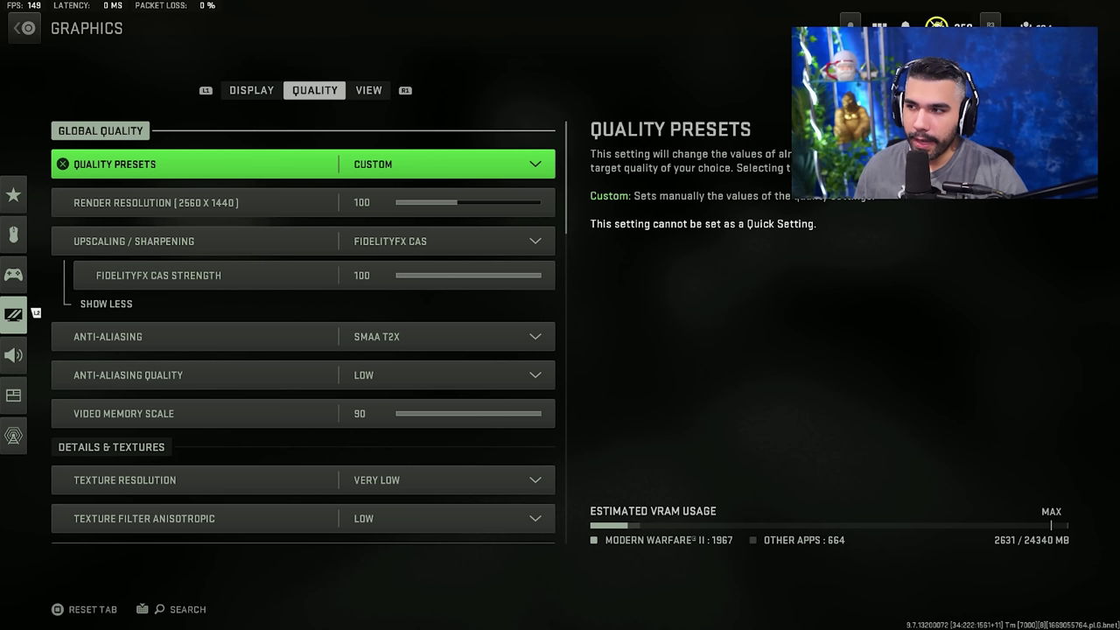
key(Down)
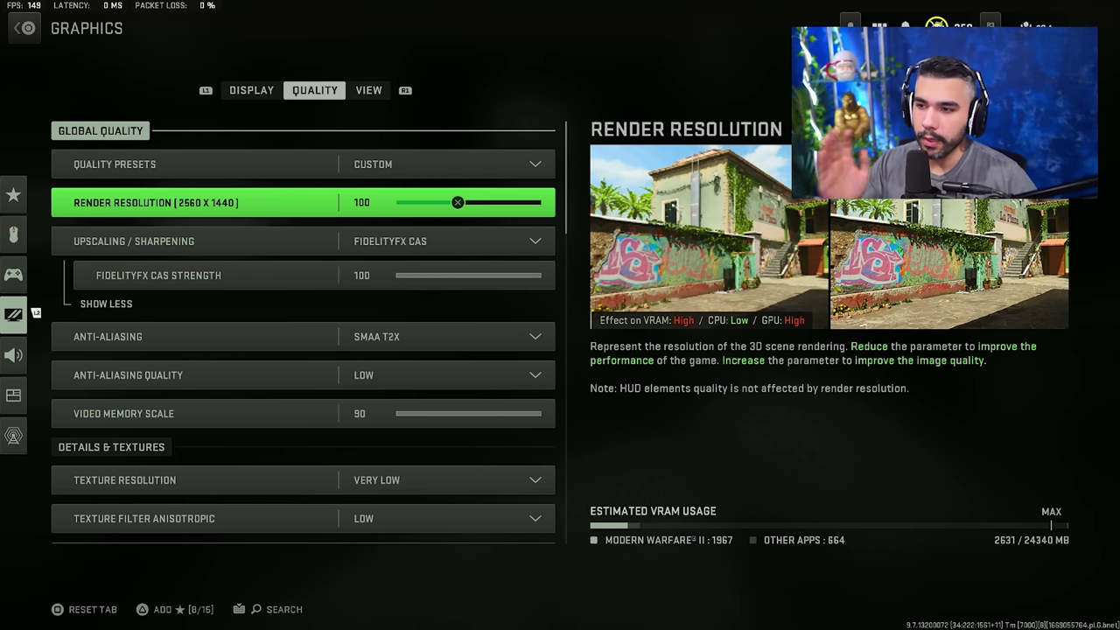
Try a lower render resolution and return it to 100
key(Left)
key(Left)
key(Left)
key(Right)
key(Right)
key(Right)
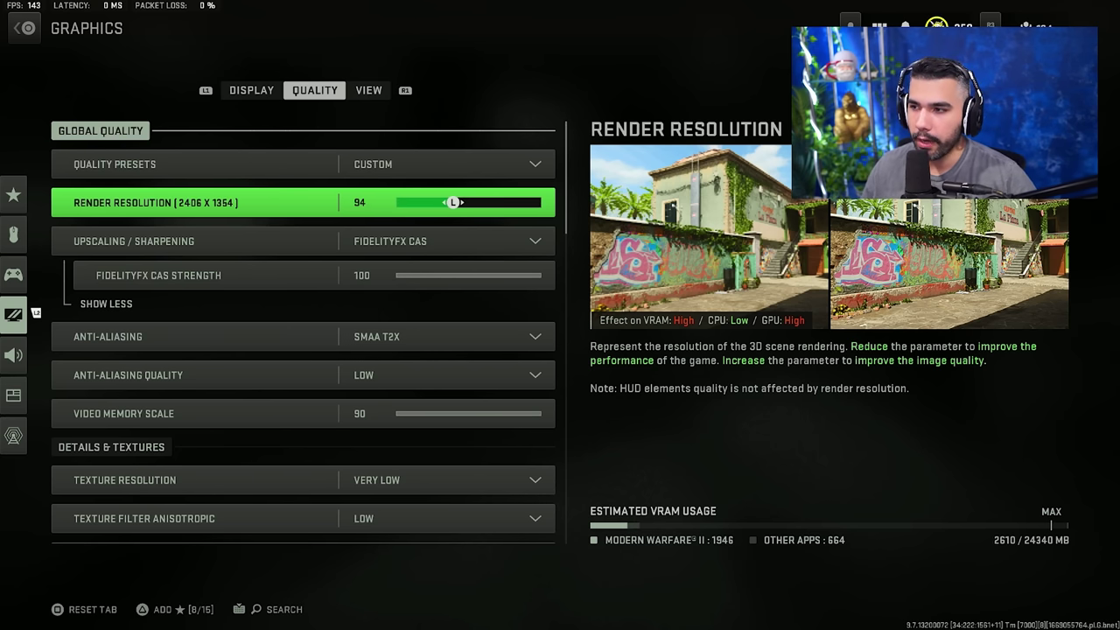
Review the upscaling/sharpening, FidelityFX CAS strength and anti-aliasing settings, keeping SMAA T2X selected
key(Down)
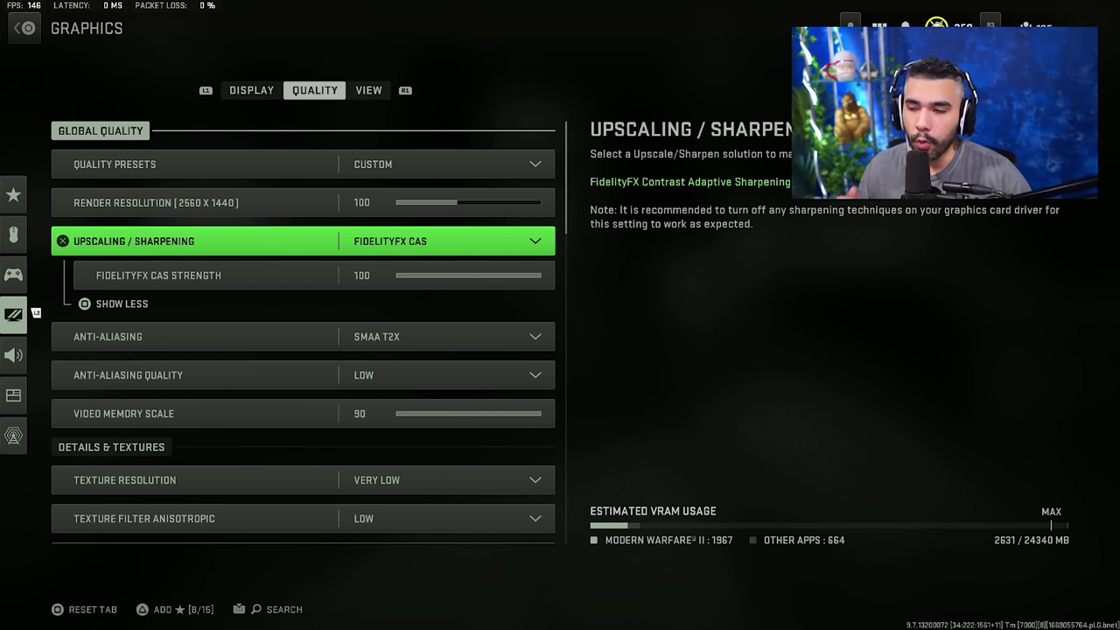
key(space)
key(space)
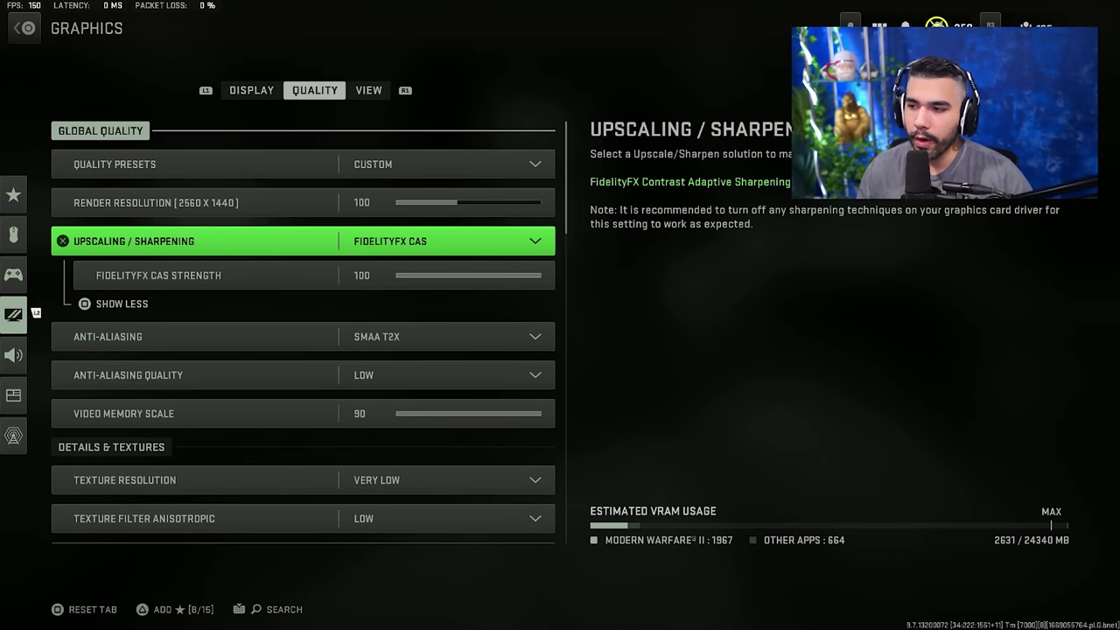
click(210, 275)
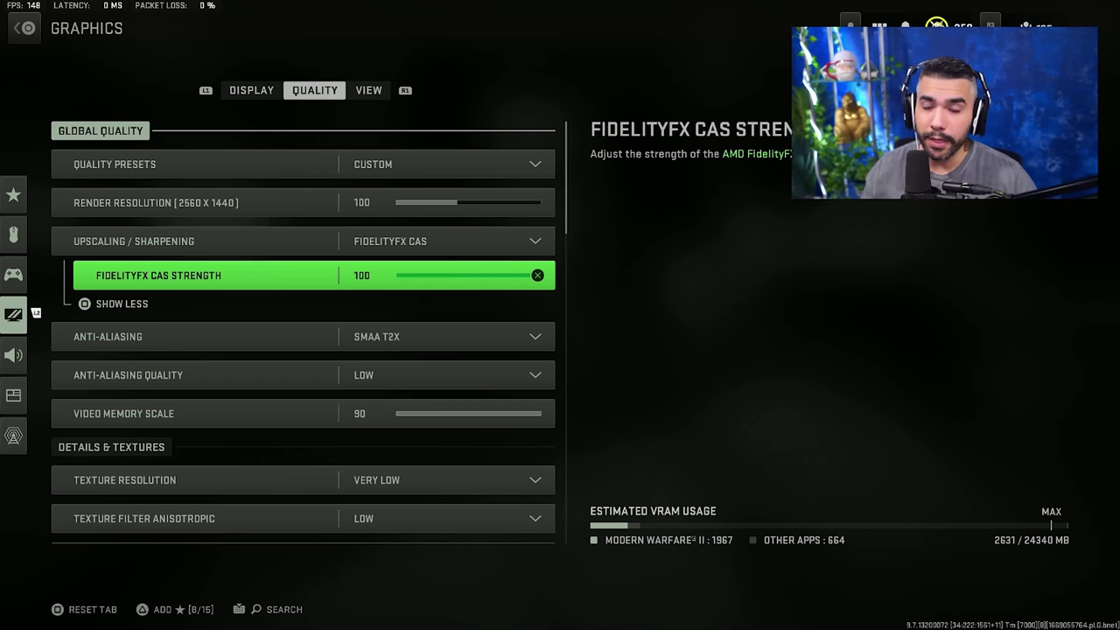
key(Down)
key(Return)
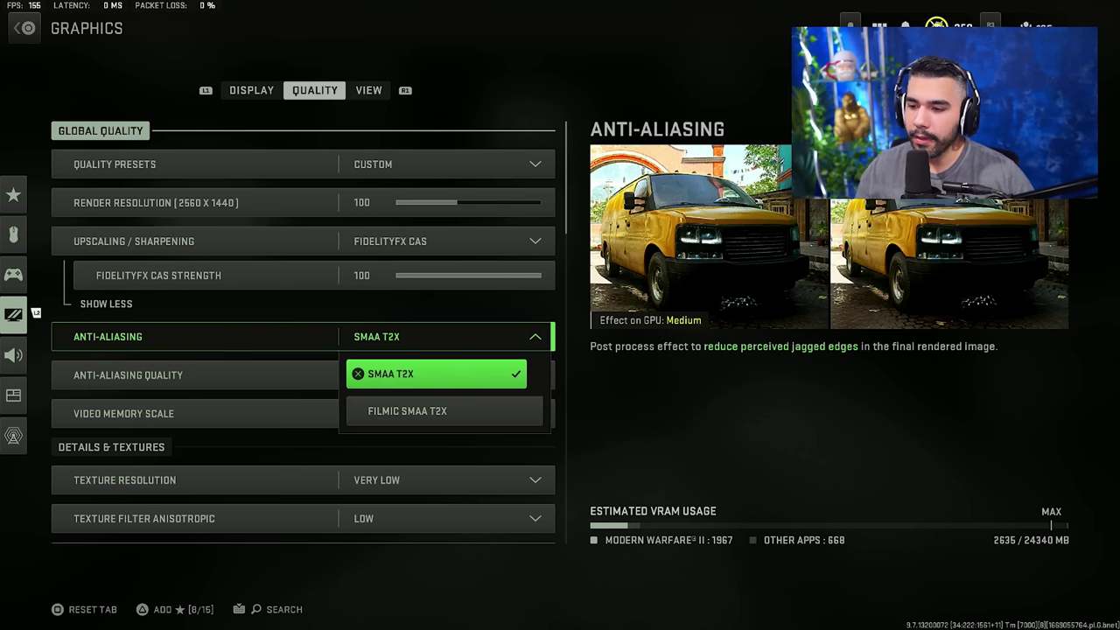
key(Return)
key(Down)
Try lowering the video memory scale to 60 and restore it to 90
key(Down)
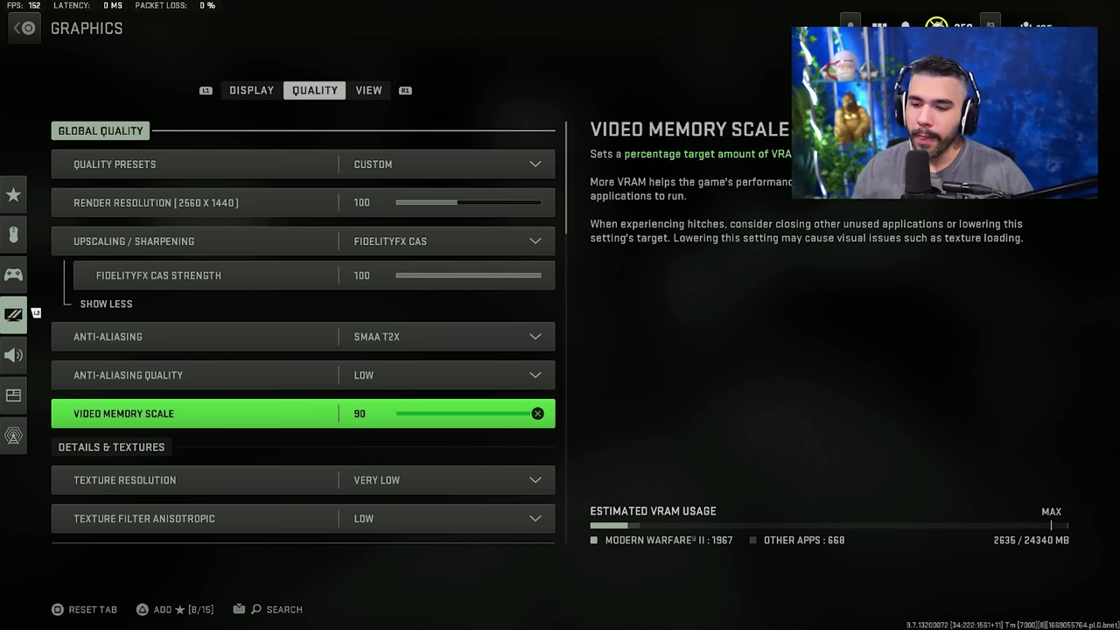
key(Return)
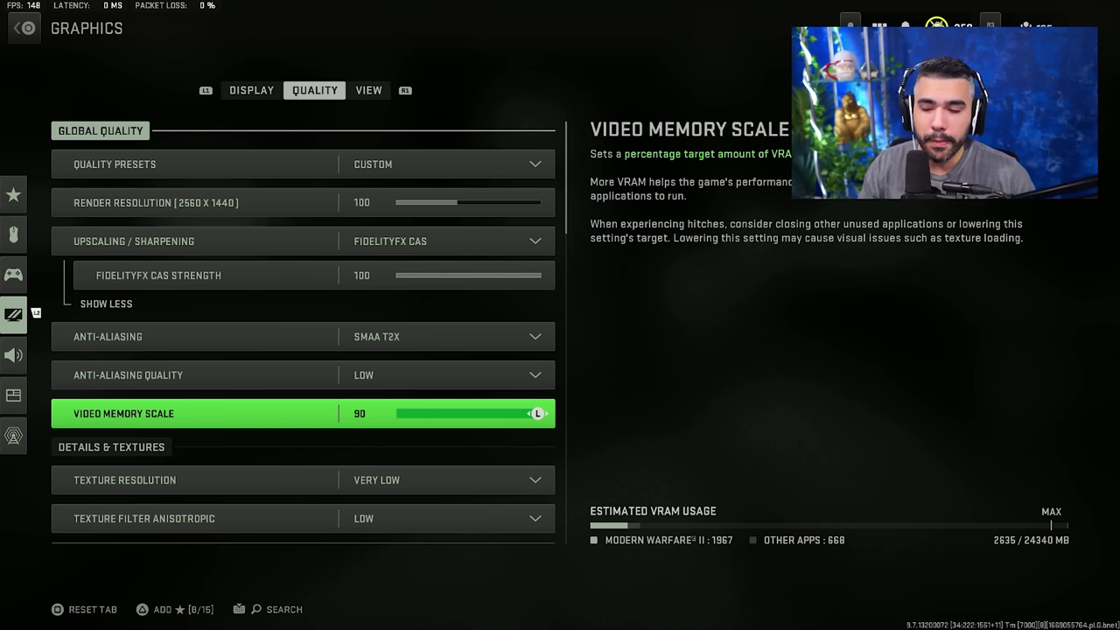
key(Left)
key(Left)
key(Left)
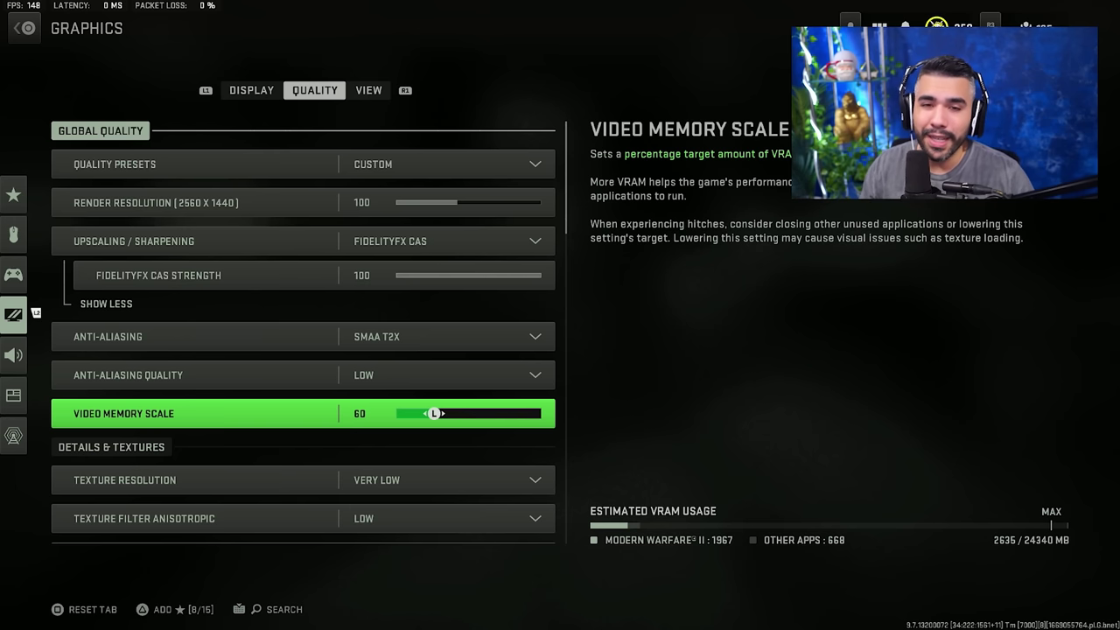
key(Right)
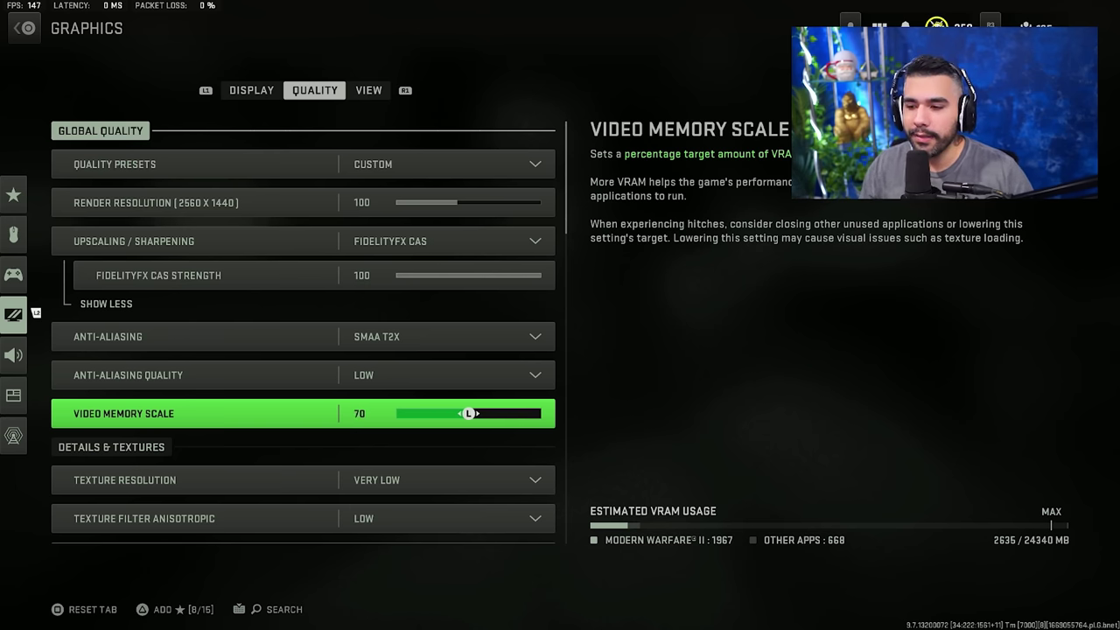
key(Left)
key(Right)
key(Right)
key(Right)
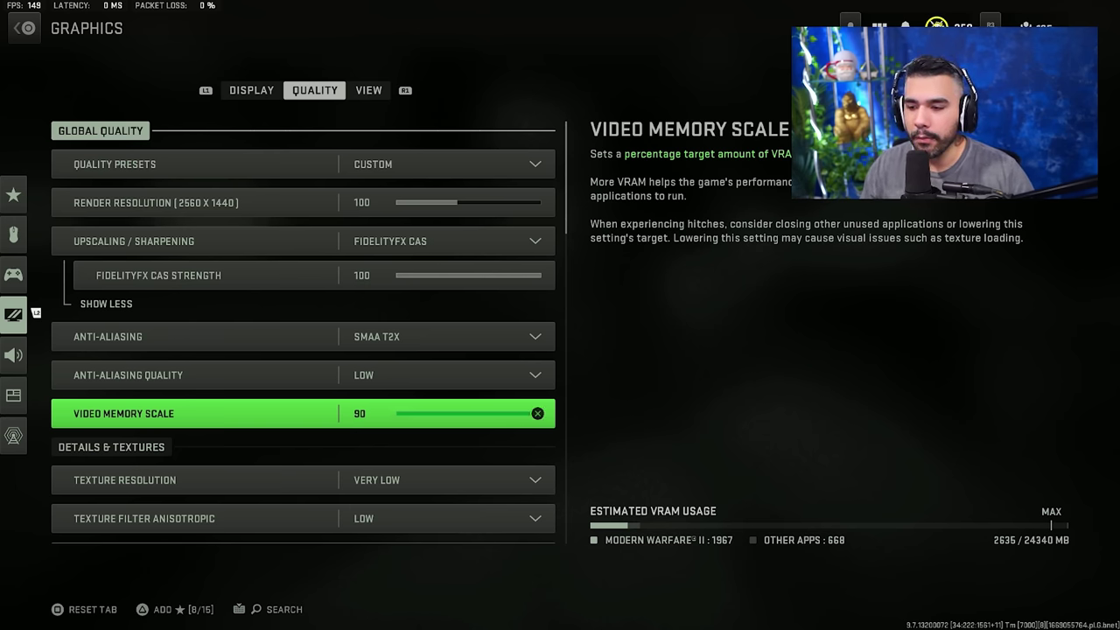
Review the texture, level of detail, clutter, particle and bullet impact settings in the Details & Textures section
key(Down)
key(Down)
key(Up)
key(Down)
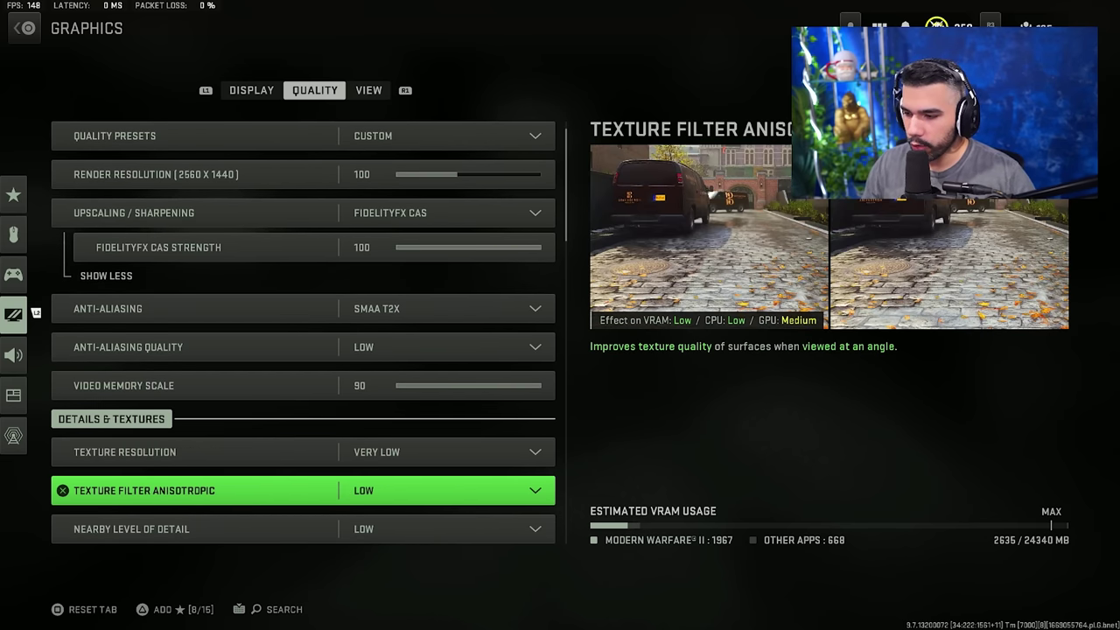
key(Down)
key(Down)
key(Down)
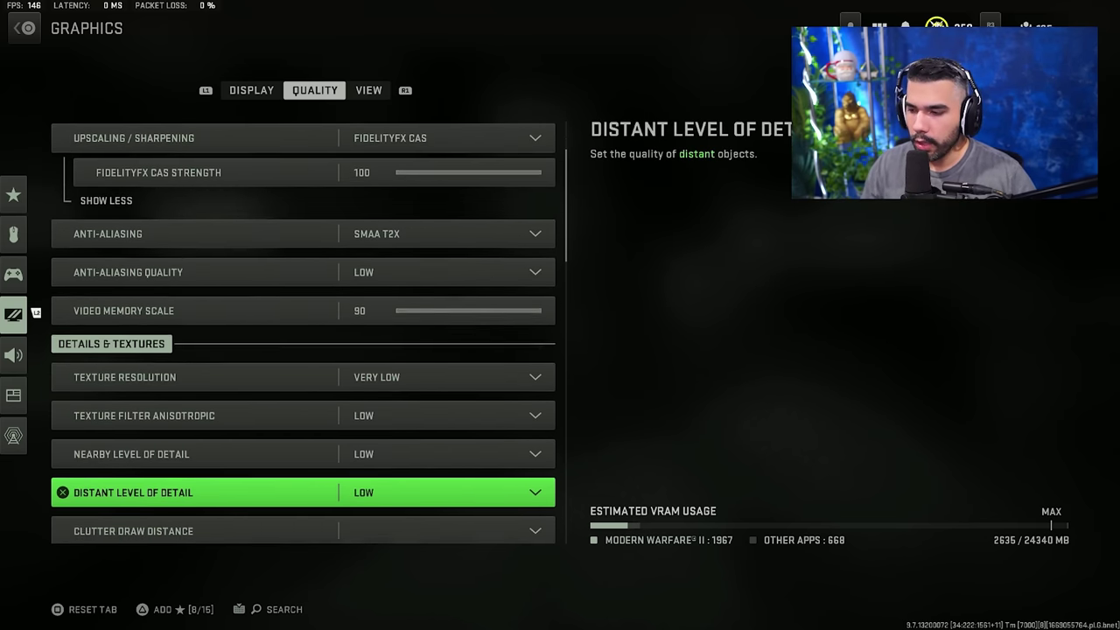
key(Down)
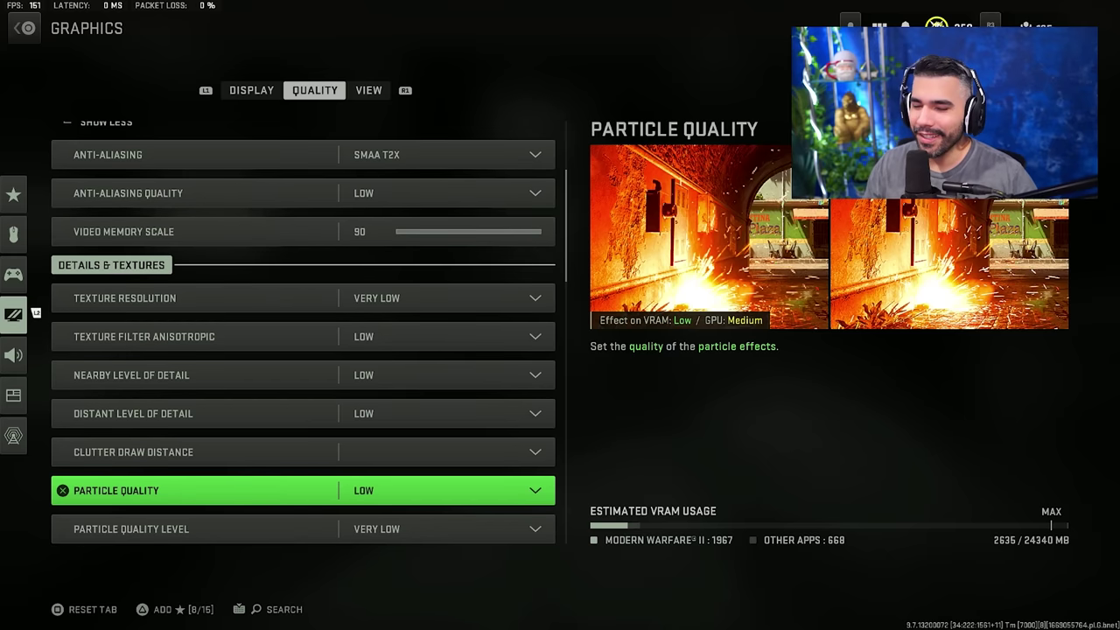
key(Down)
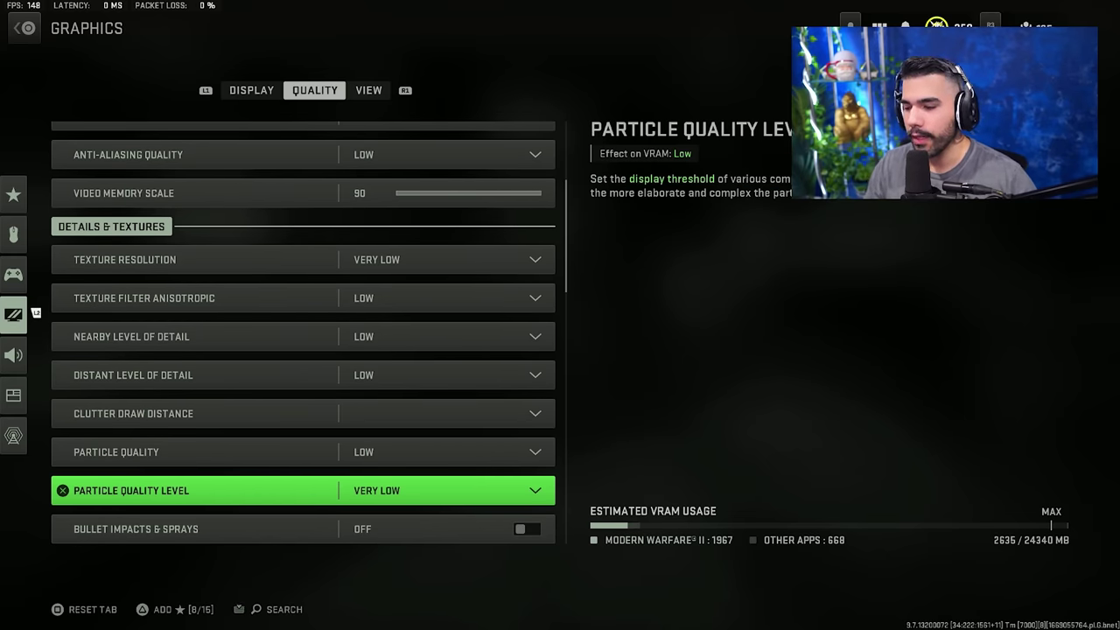
key(Down)
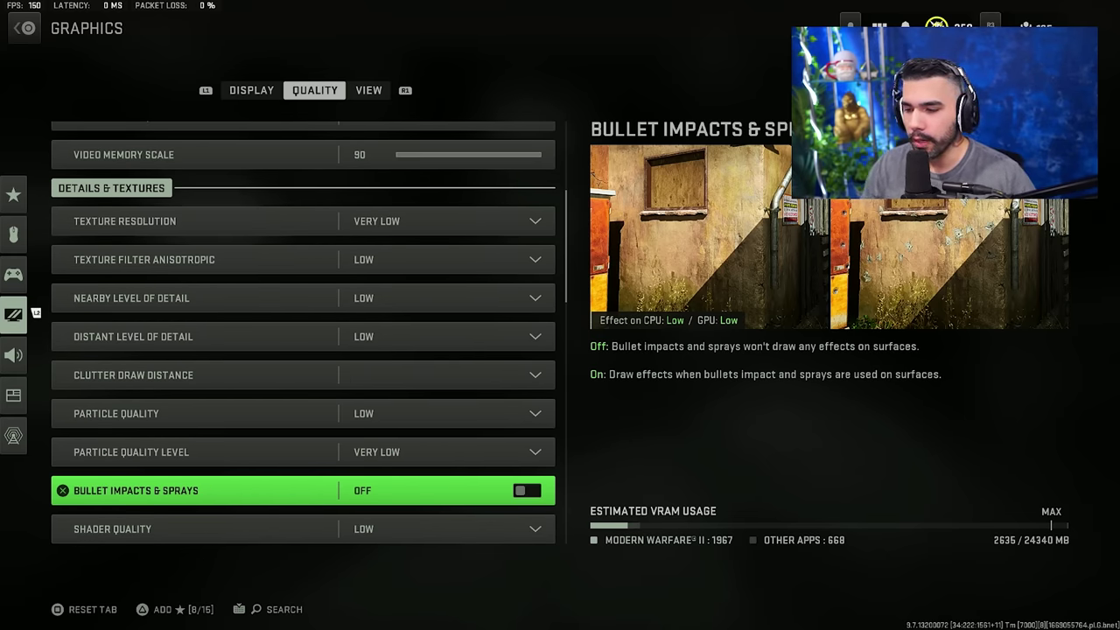
Review the shader, tessellation, terrain memory, texture streaming, volumetric, deferred physics and water caustics settings
key(Down)
key(Down)
key(Down)
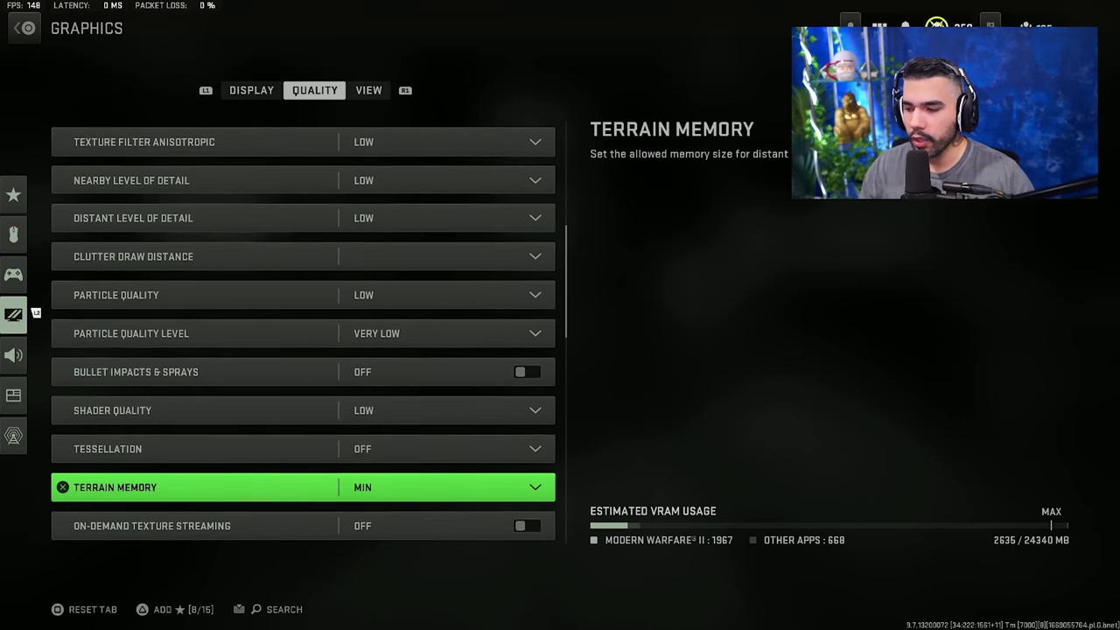
key(Down)
key(Down)
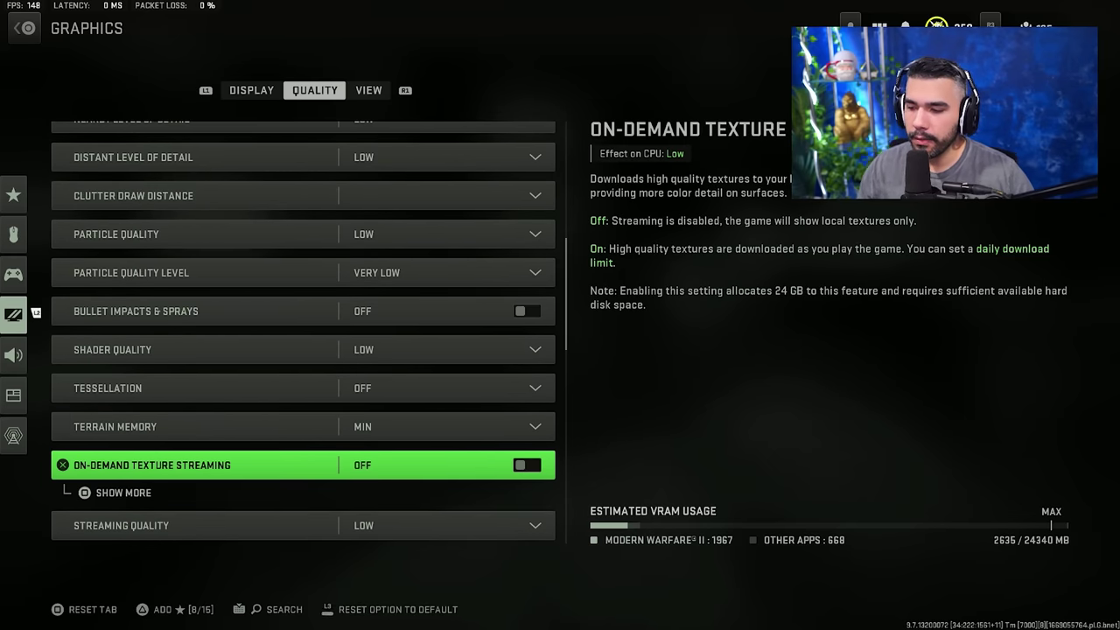
key(Down)
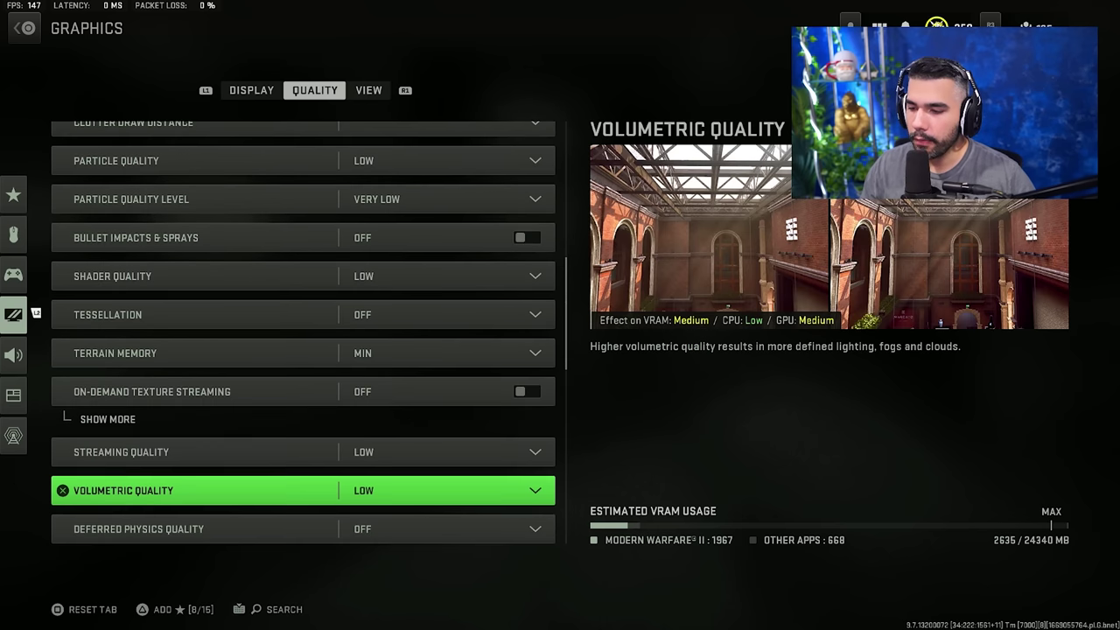
key(Down)
key(Down)
key(Down)
Review the Shadow & Lighting settings from shadow map resolution through ambient occlusion
key(Down)
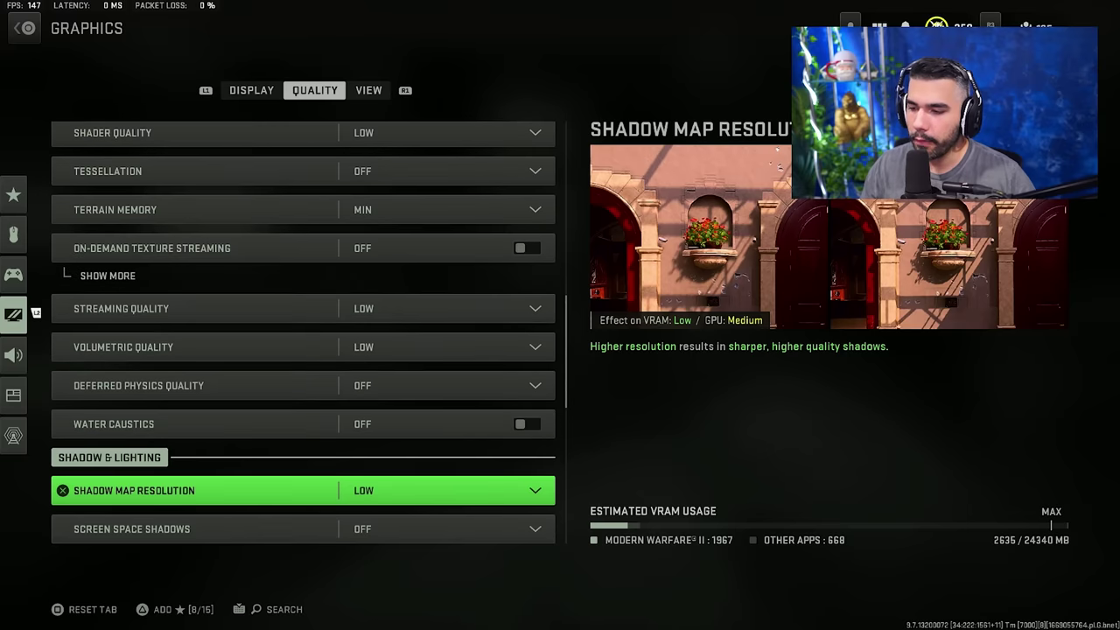
key(Down)
key(Down)
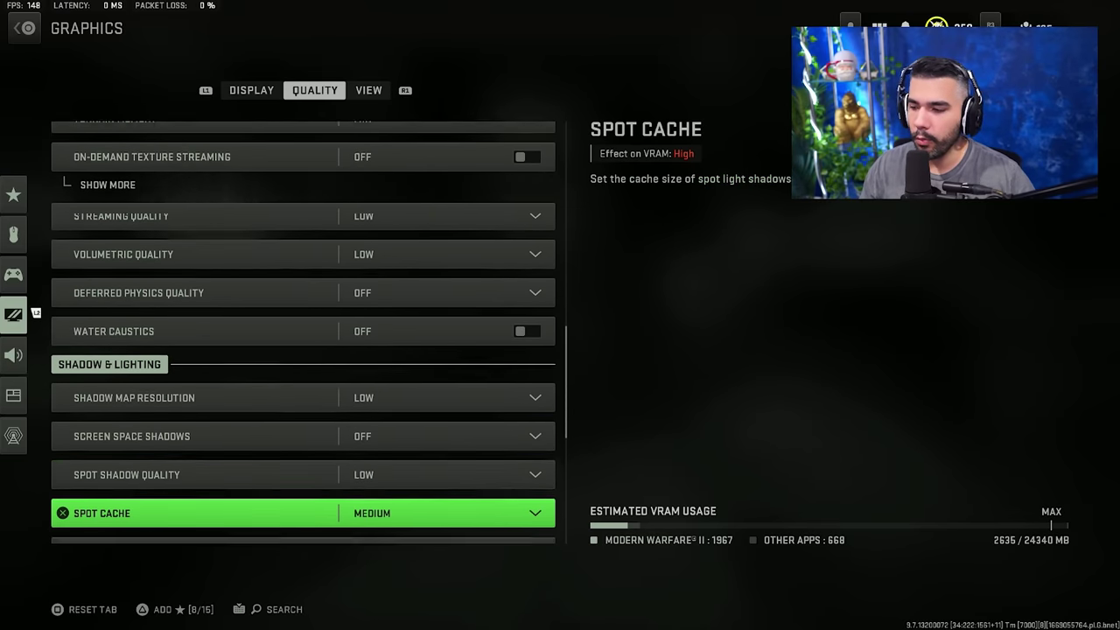
key(Down)
key(Down)
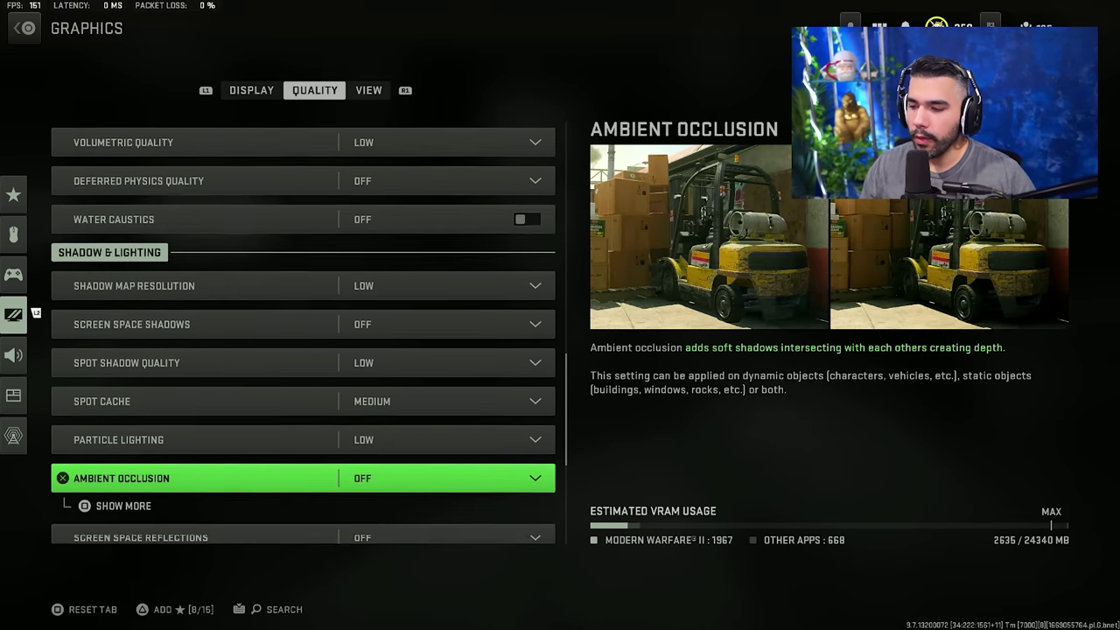
Examine the available Spot Cache quality options in the Shadow & Lighting settings
key(Up)
key(Up)
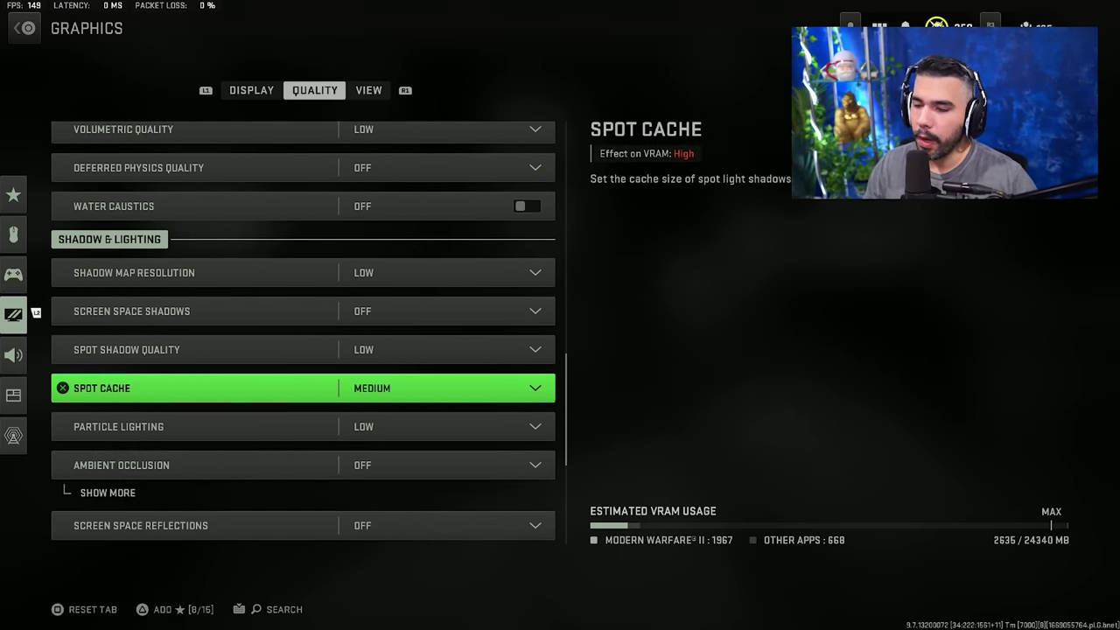
key(Return)
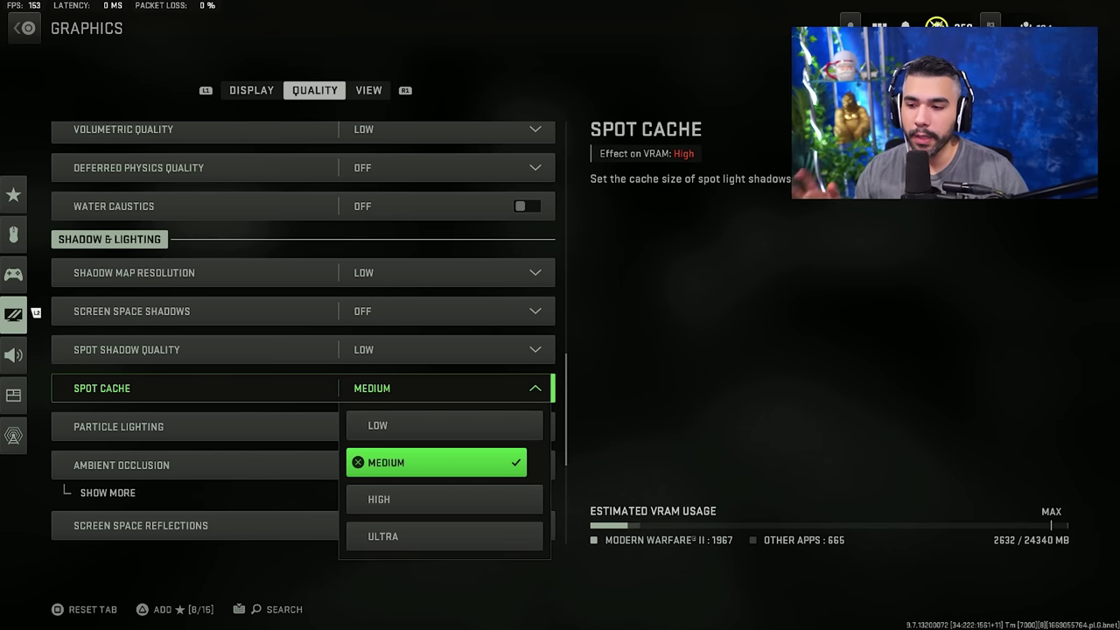
key(Down)
key(Down)
key(Up)
key(Down)
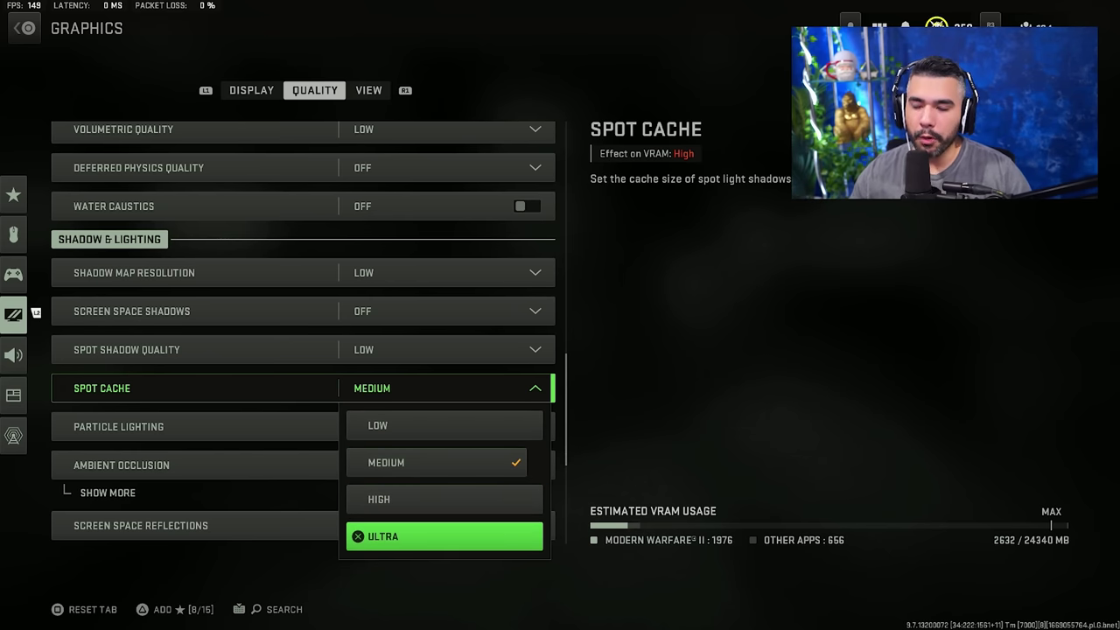
key(Up)
key(Up)
key(Up)
key(Left)
key(Right)
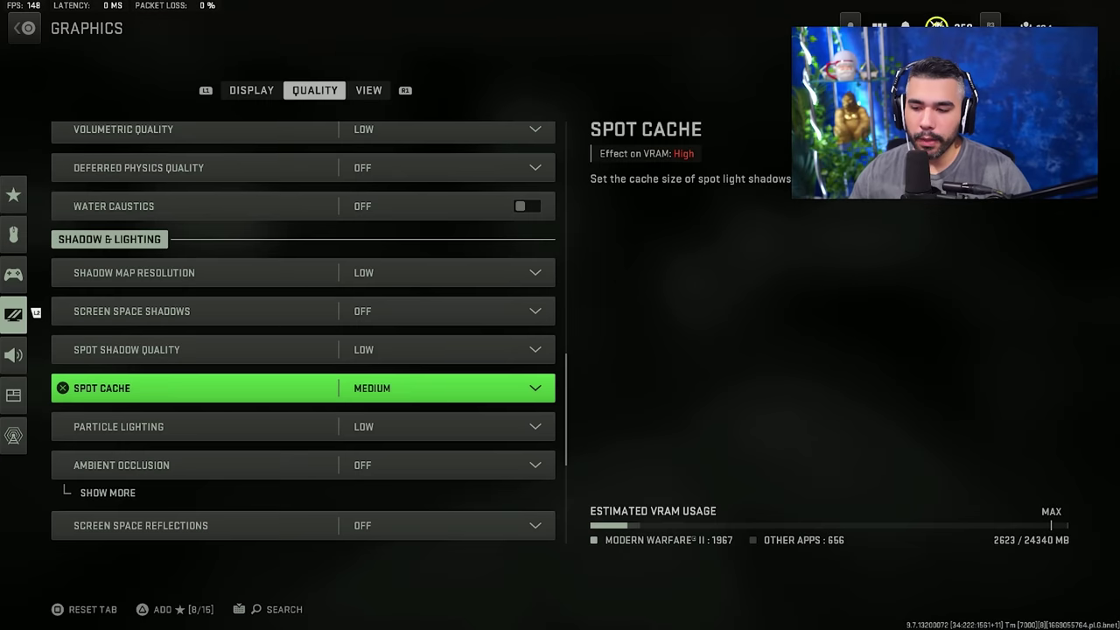
Set Spot Cache to High
key(Return)
key(Down)
key(Return)
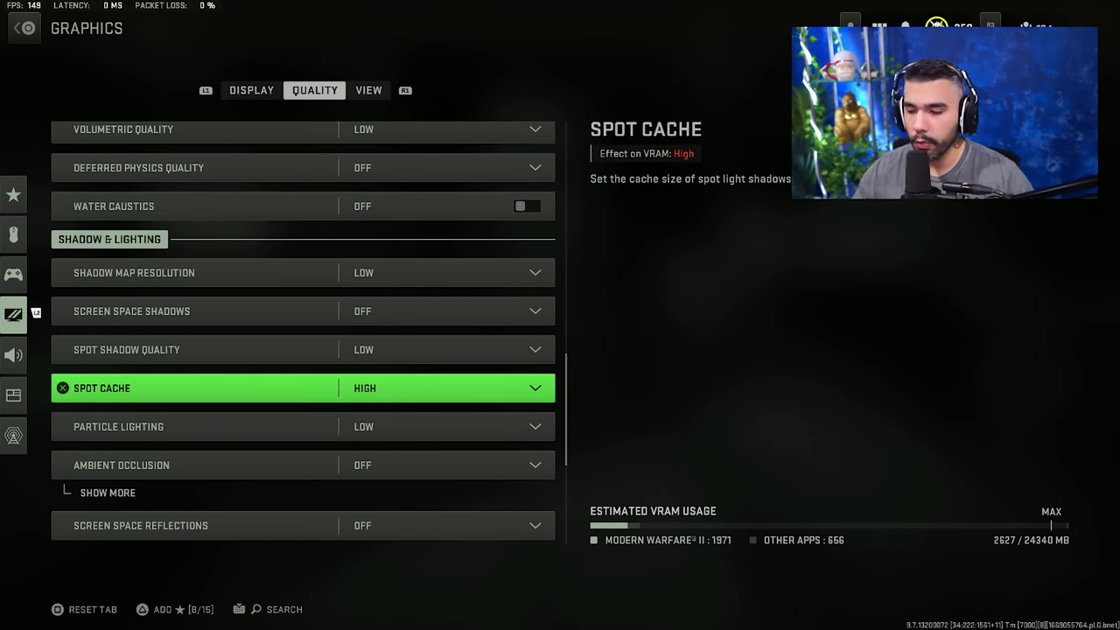
Review the settings from Particle Lighting to Weather Grid Volumes and the NVIDIA Reflex Low Latency options
key(Down)
key(Down)
key(Down)
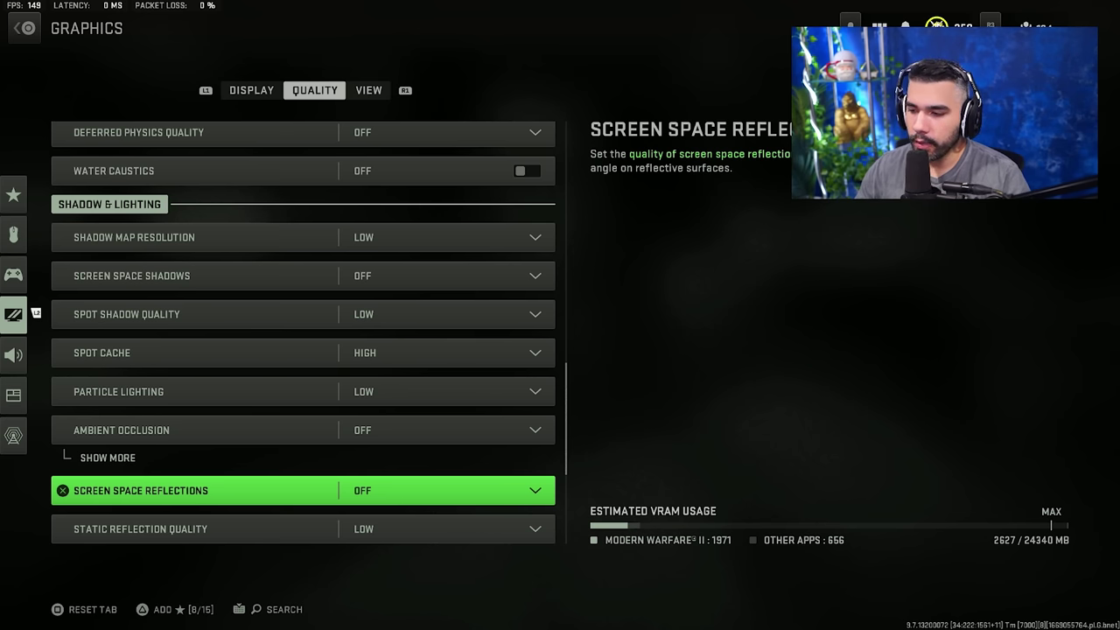
key(Down)
key(Down)
key(Down)
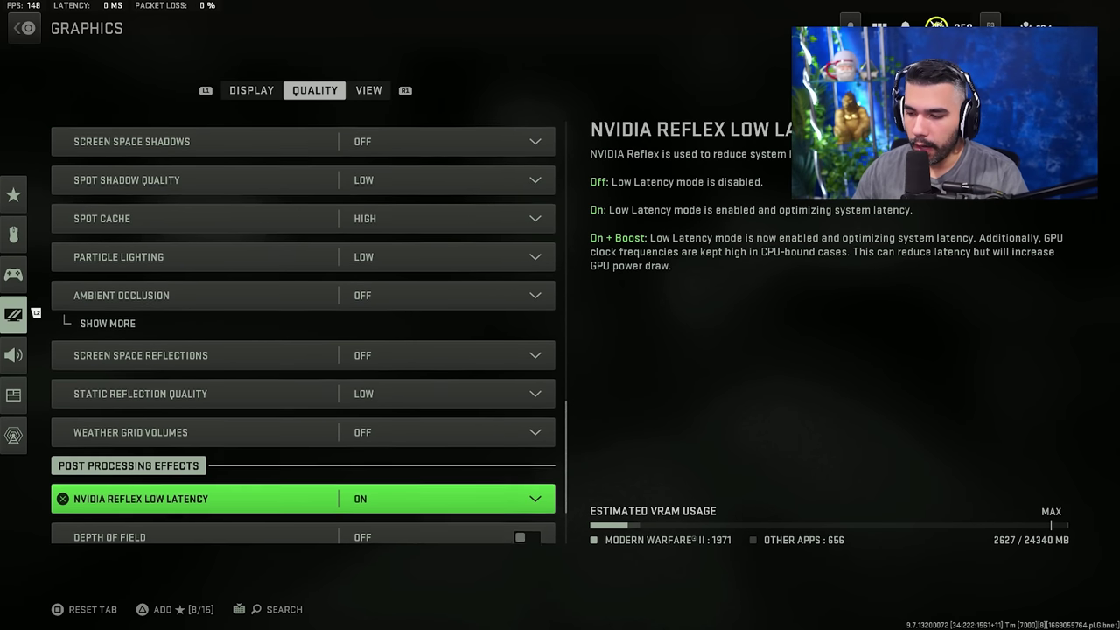
key(Return)
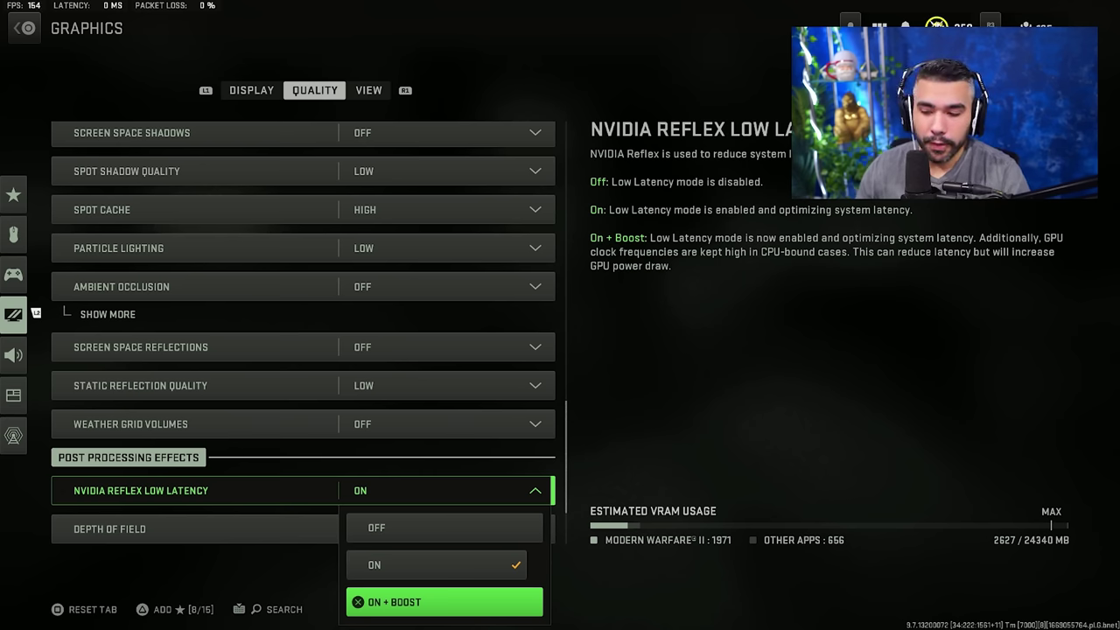
key(Escape)
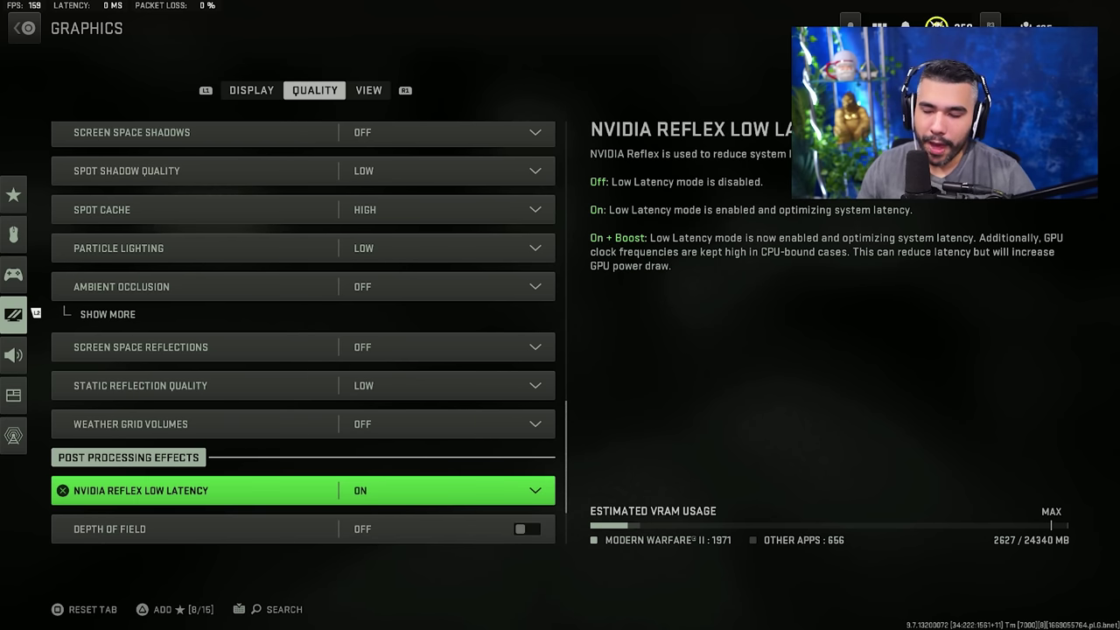
Review the remaining Post Processing Effects settings from Depth of Field through Film Grain
key(Down)
key(Down)
key(Down)
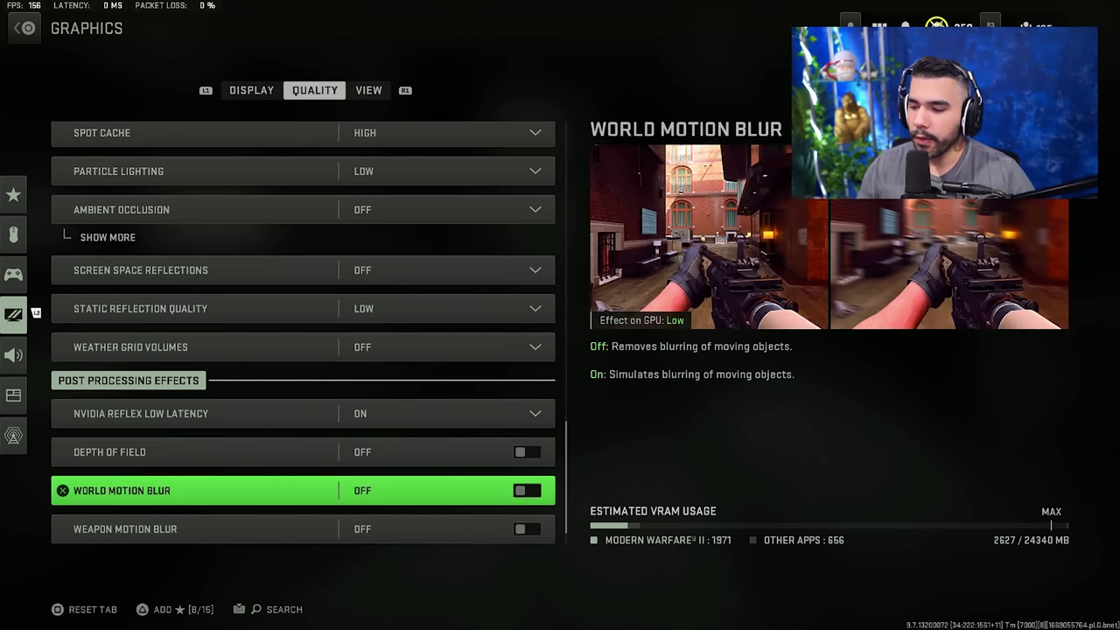
key(Down)
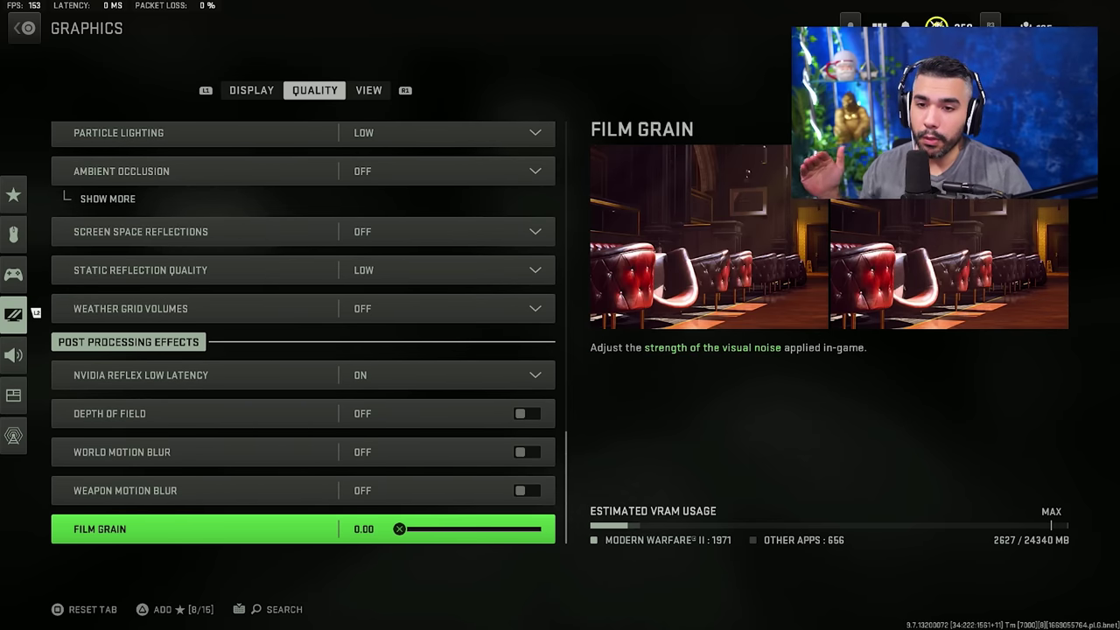
Switch to the View graphics settings and select the Field of View (FOV) setting
key(e)
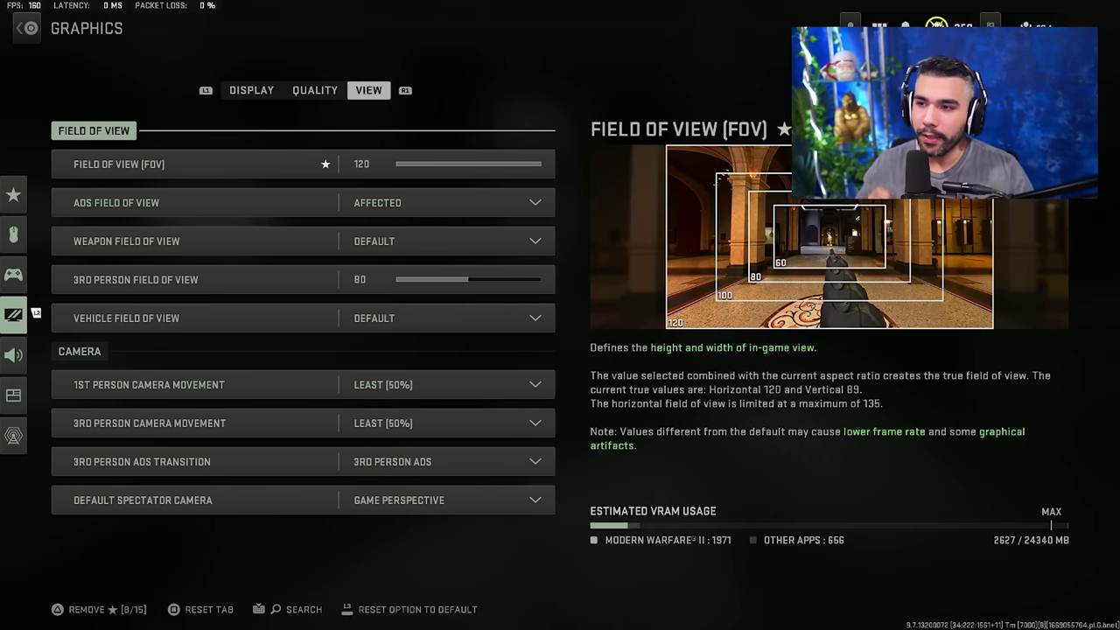
key(Down)
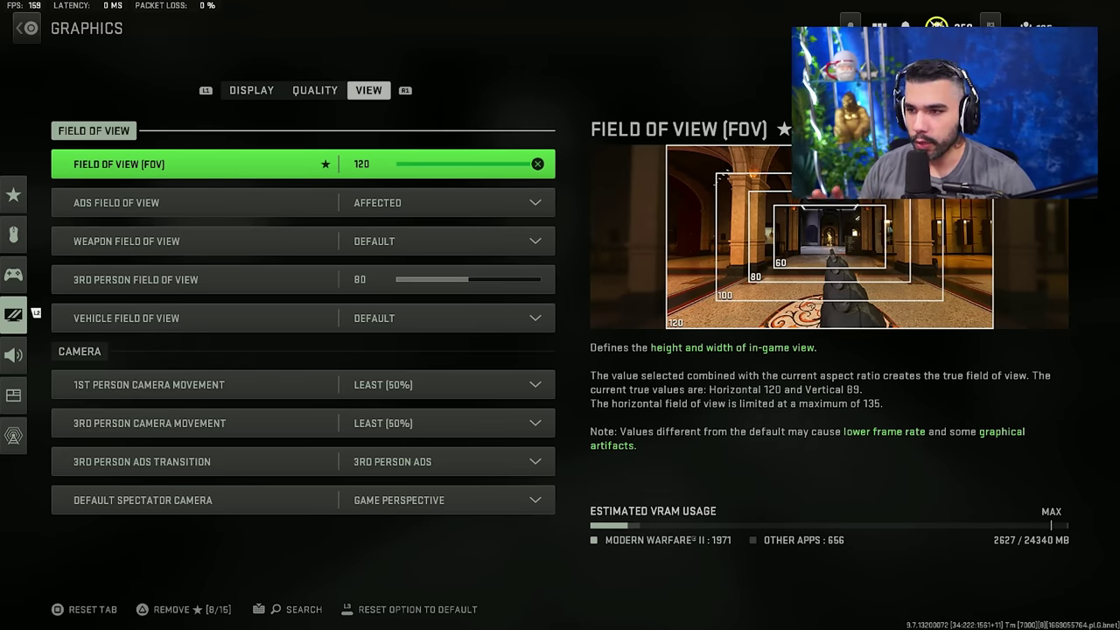
key(Down)
key(Up)
Try a lower Field of View (FOV) value and restore it to 120
key(Left)
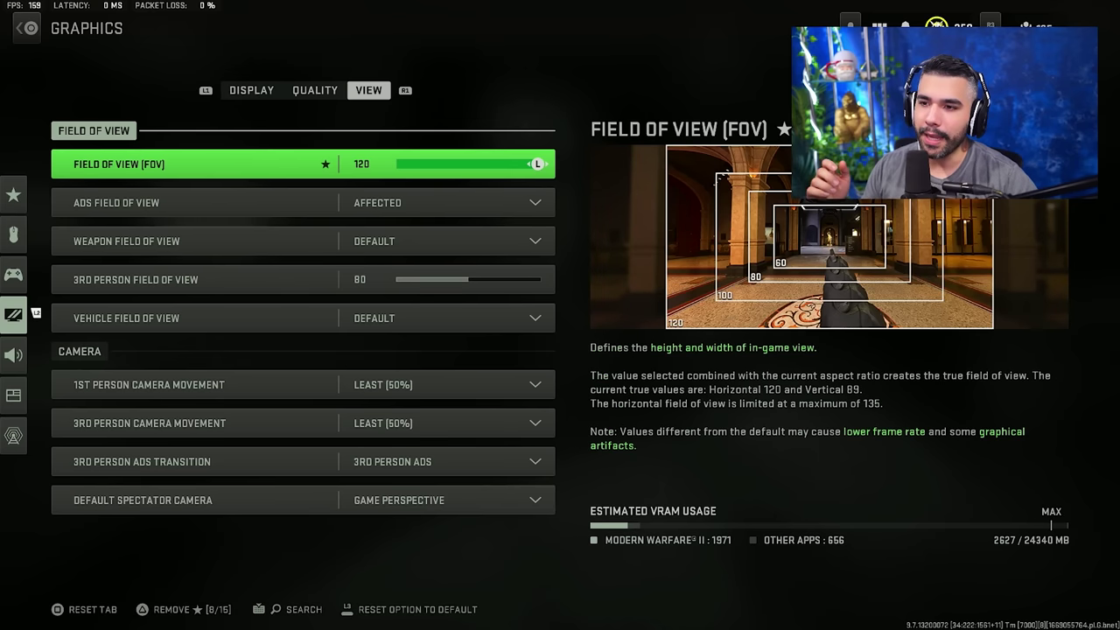
key(Left)
key(Left)
key(Left)
key(Left)
key(Left)
key(Left)
key(Left)
key(Left)
key(Left)
key(Left)
key(Left)
key(Right)
key(Right)
key(Right)
key(Right)
key(Right)
key(Right)
key(Right)
key(Right)
key(Right)
key(Right)
key(Right)
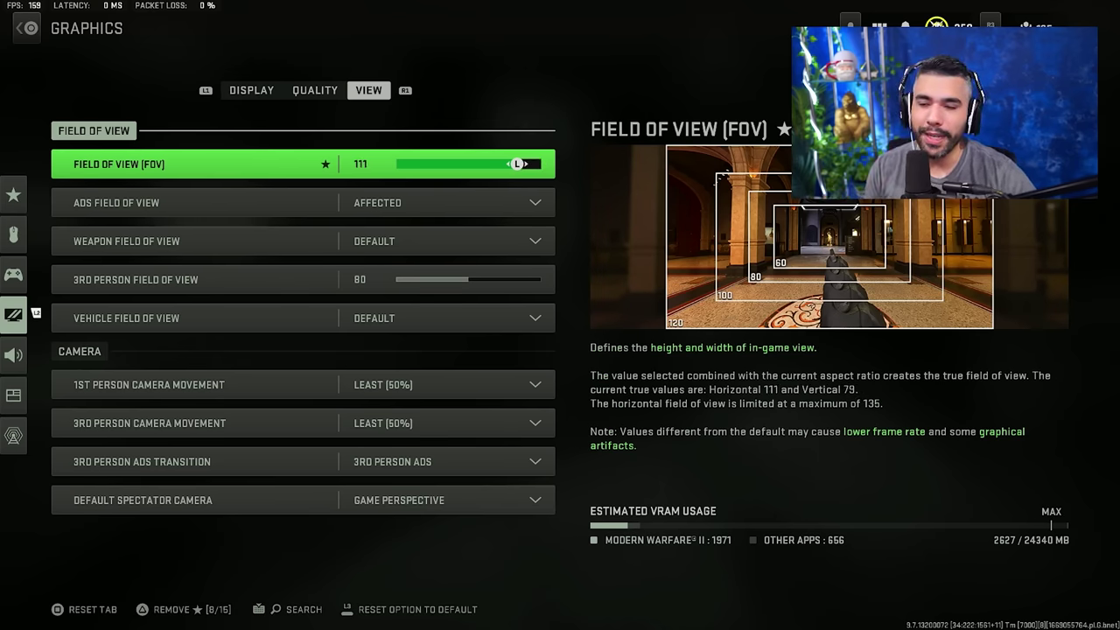
key(Right)
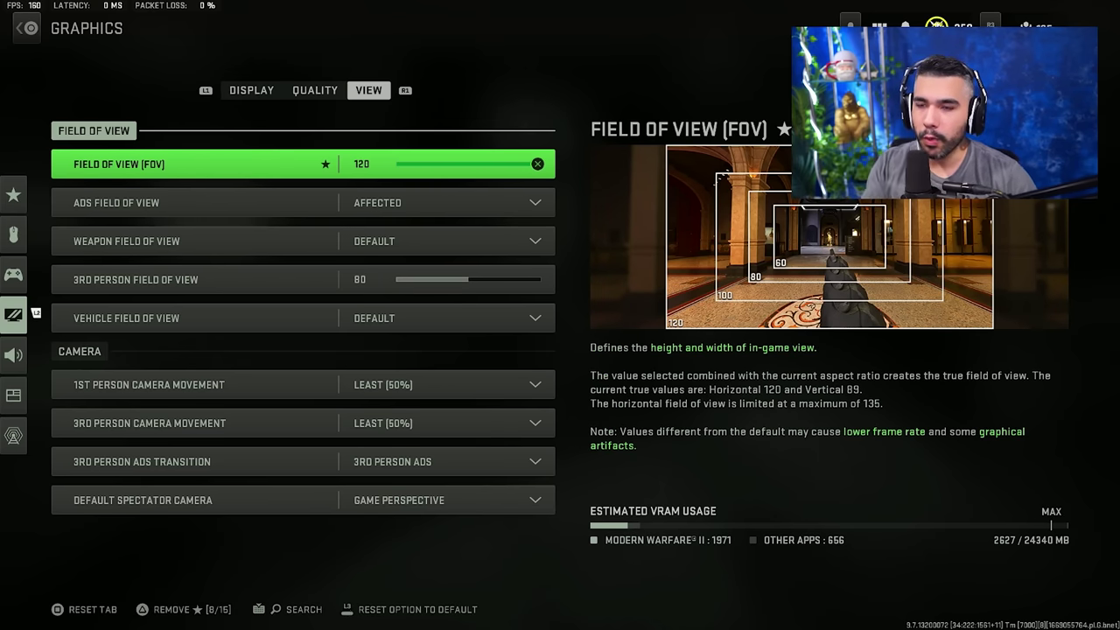
Compare the Weapon Field of View options and set it to Wide
key(Down)
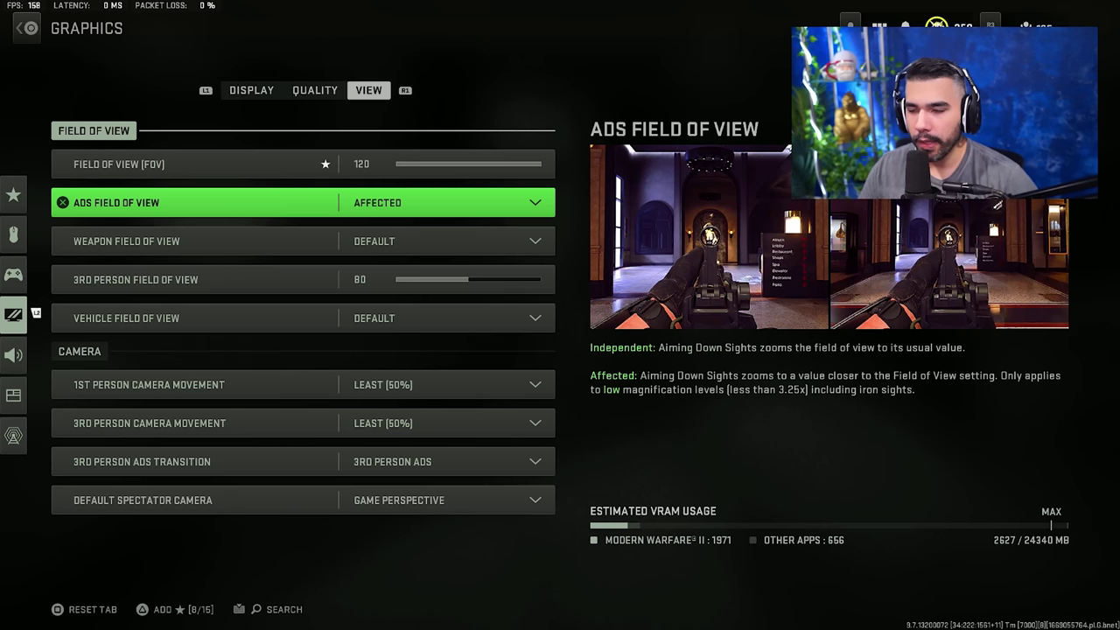
key(Down)
key(Return)
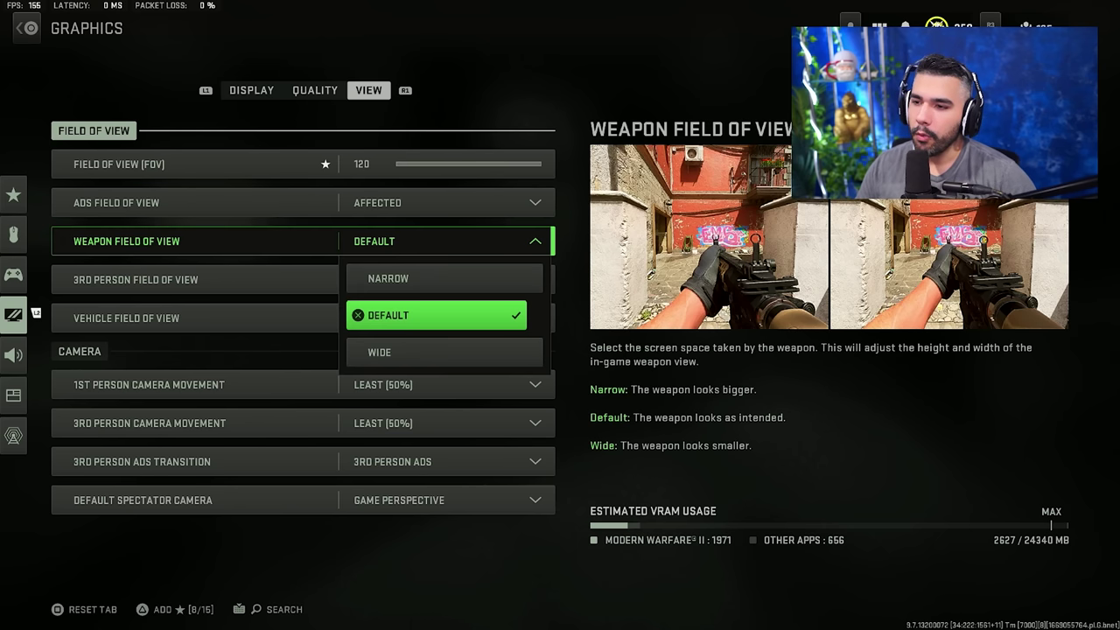
key(Up)
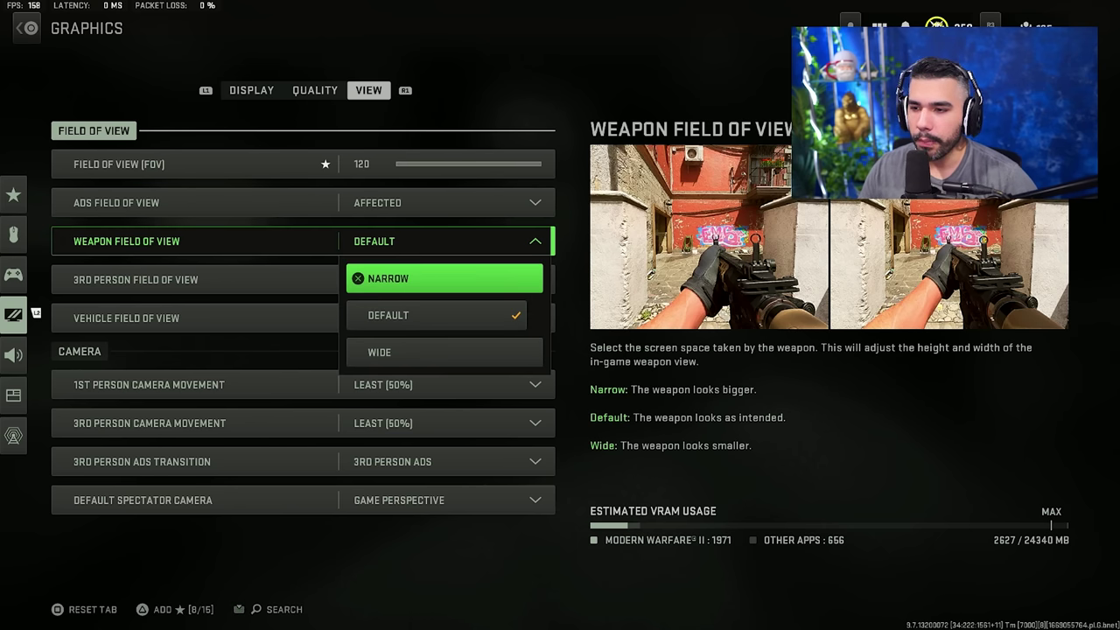
key(Down)
key(Down)
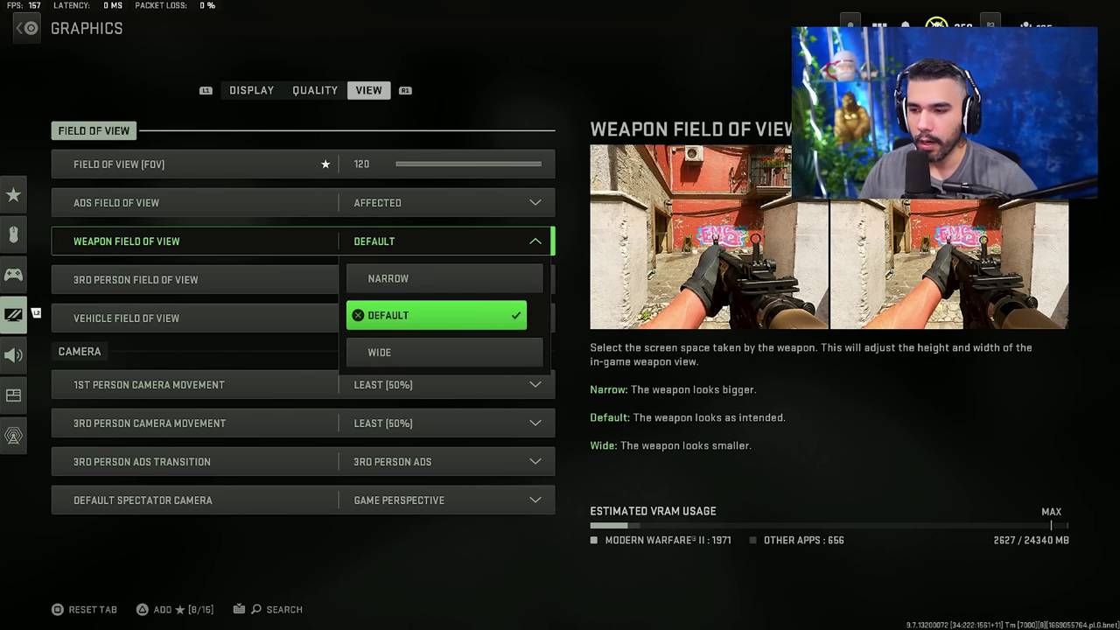
key(Return)
Review the 3rd person field of view, the Vehicle Field of View options and the camera movement settings
key(Down)
key(Down)
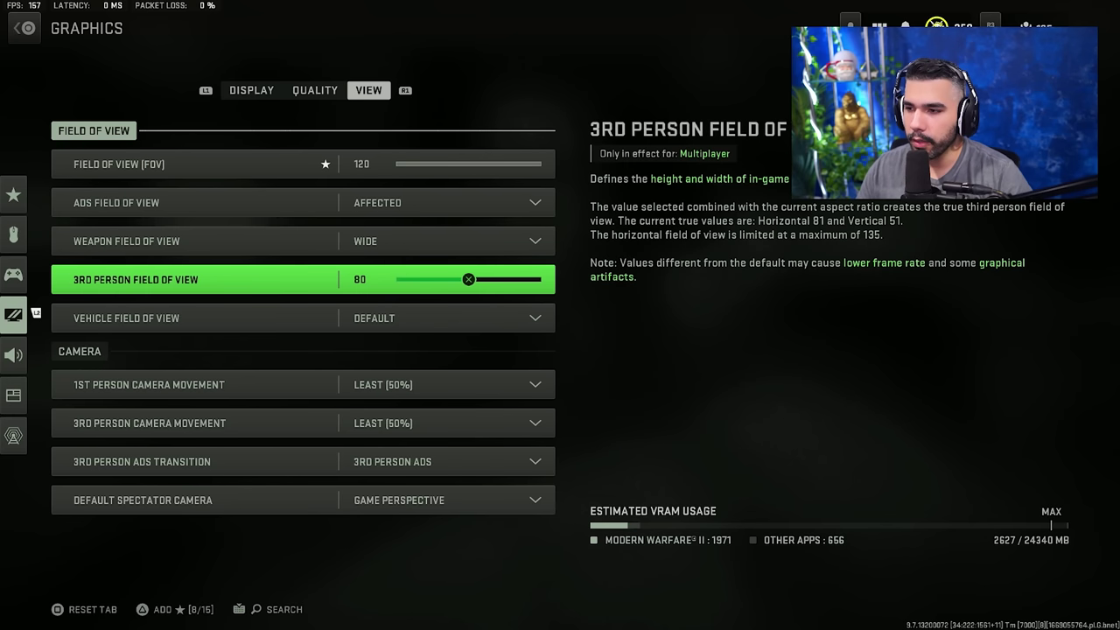
key(Return)
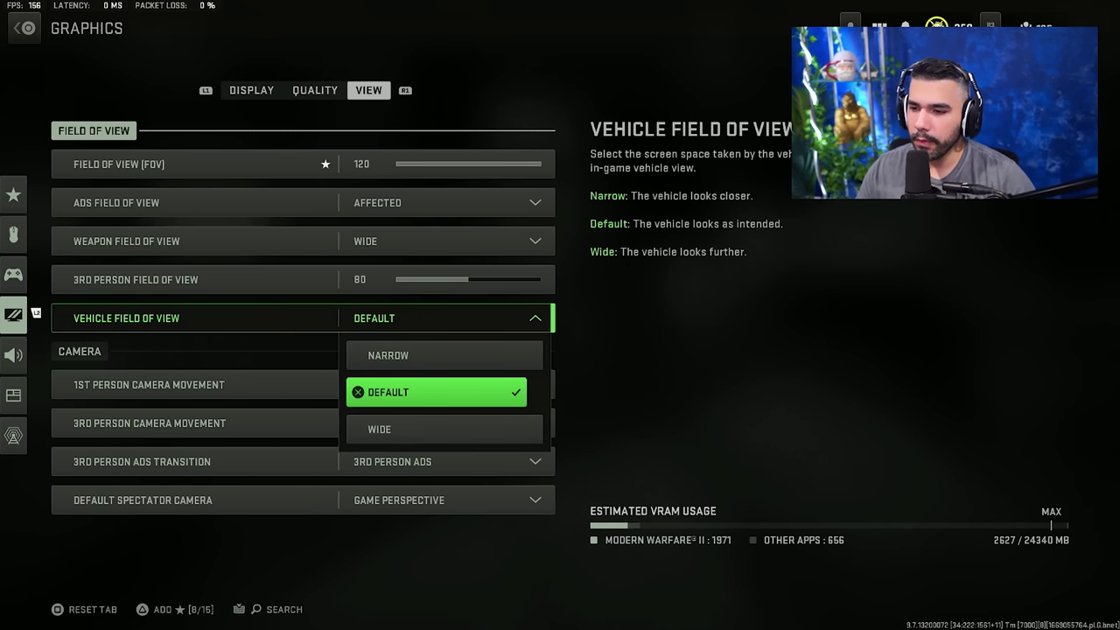
key(Escape)
key(Down)
key(Down)
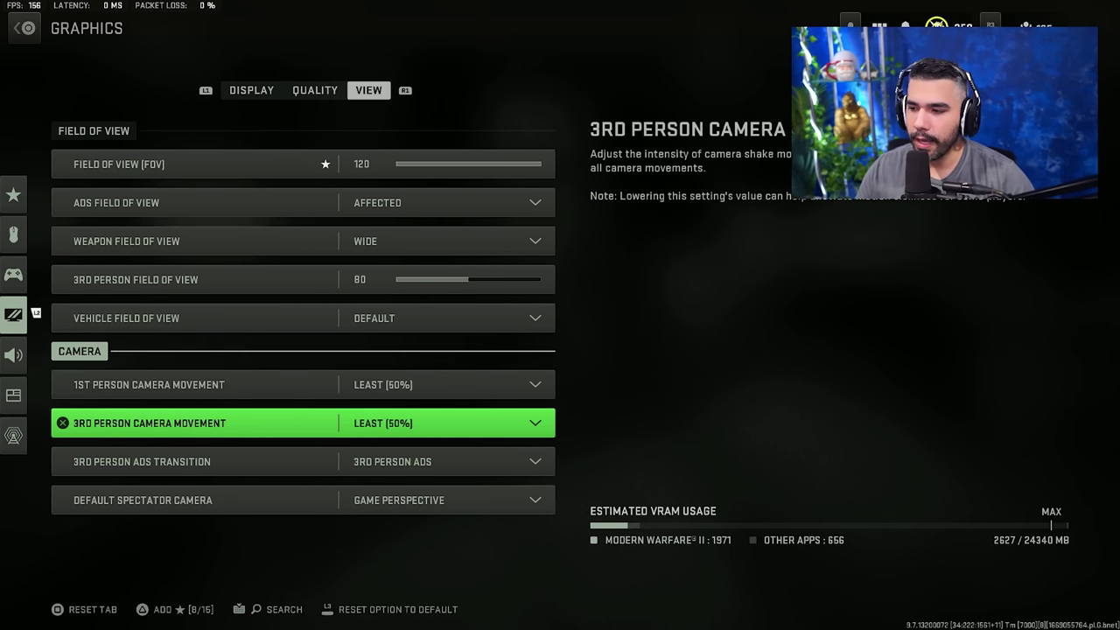
Switch to the Audio settings and examine the available Audio Mix options
key(Tab)
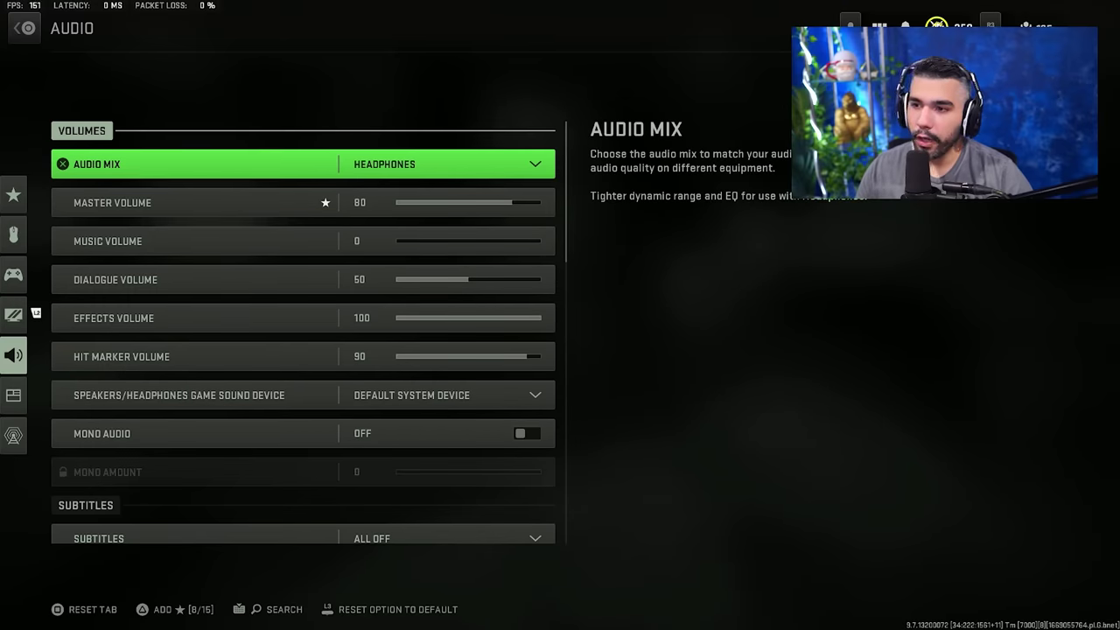
key(Return)
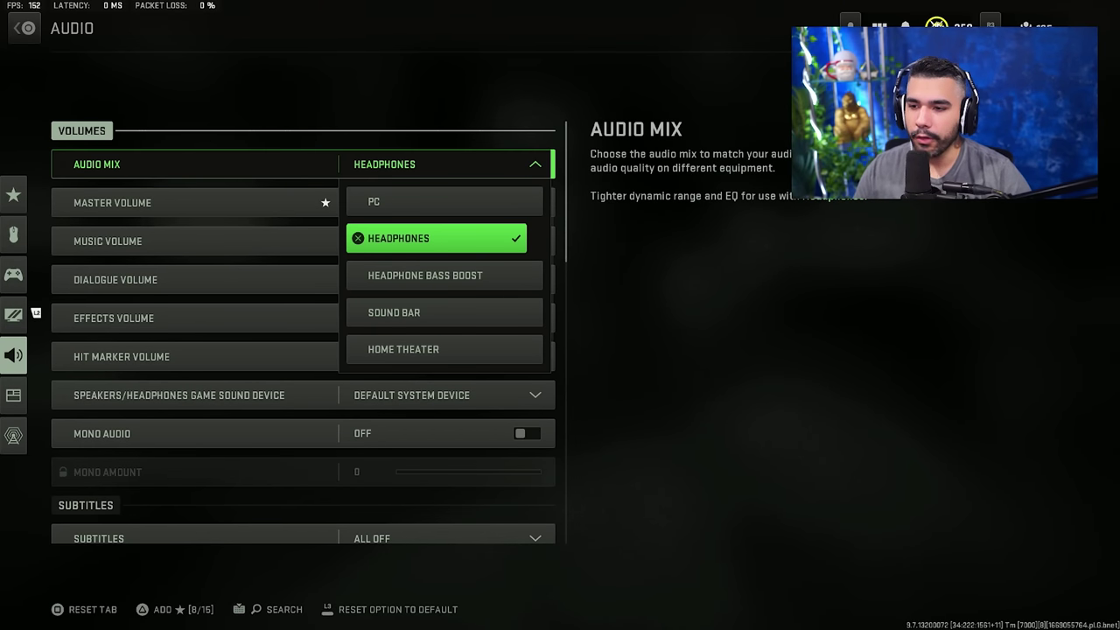
key(Down)
key(Down)
key(Down)
key(Down)
key(Up)
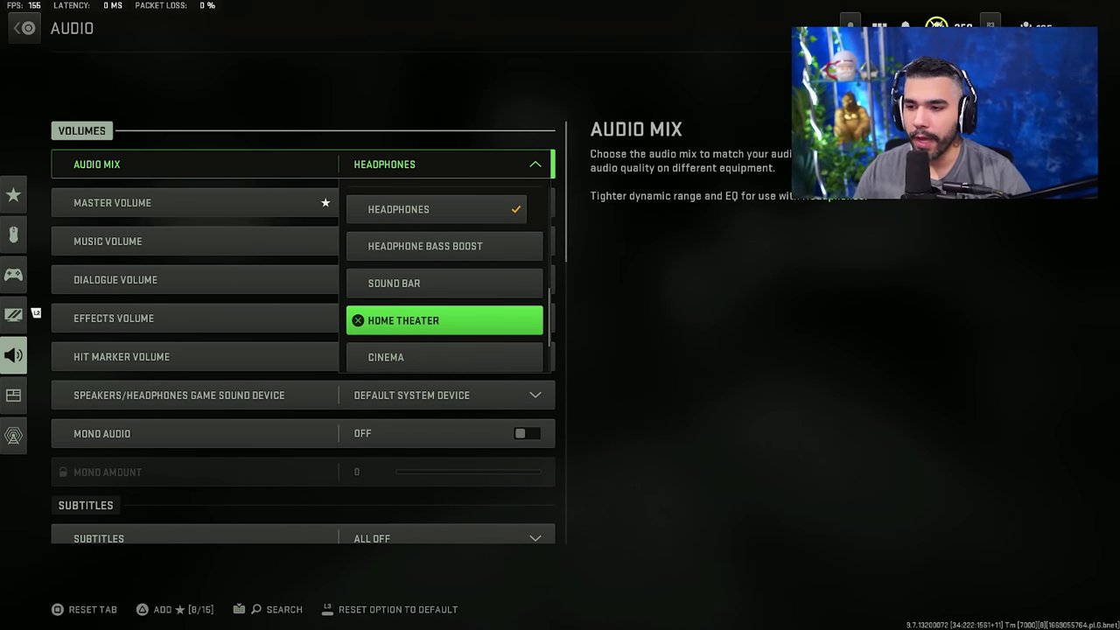
key(Up)
key(Up)
key(Up)
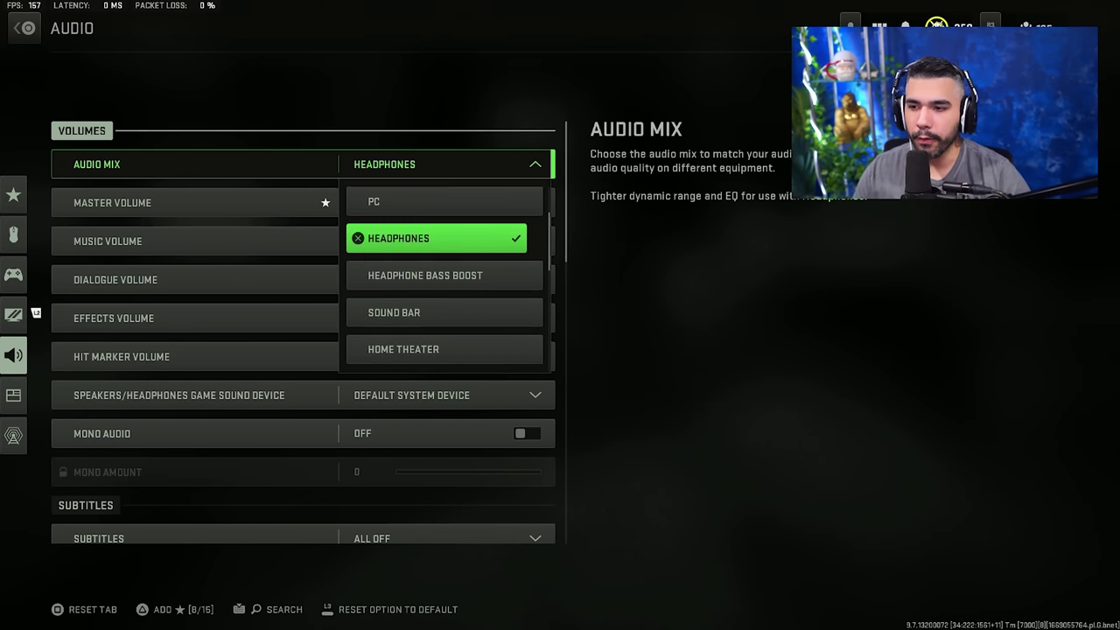
key(Up)
key(Escape)
Review the Master Volume and Music Volume settings
key(Down)
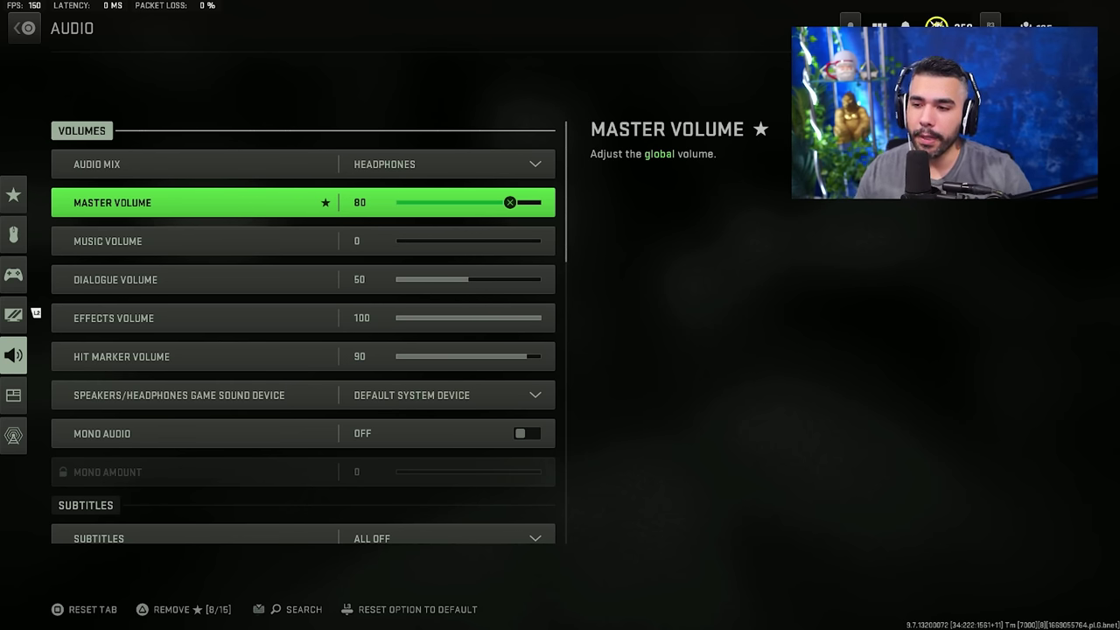
click(193, 241)
key(Down)
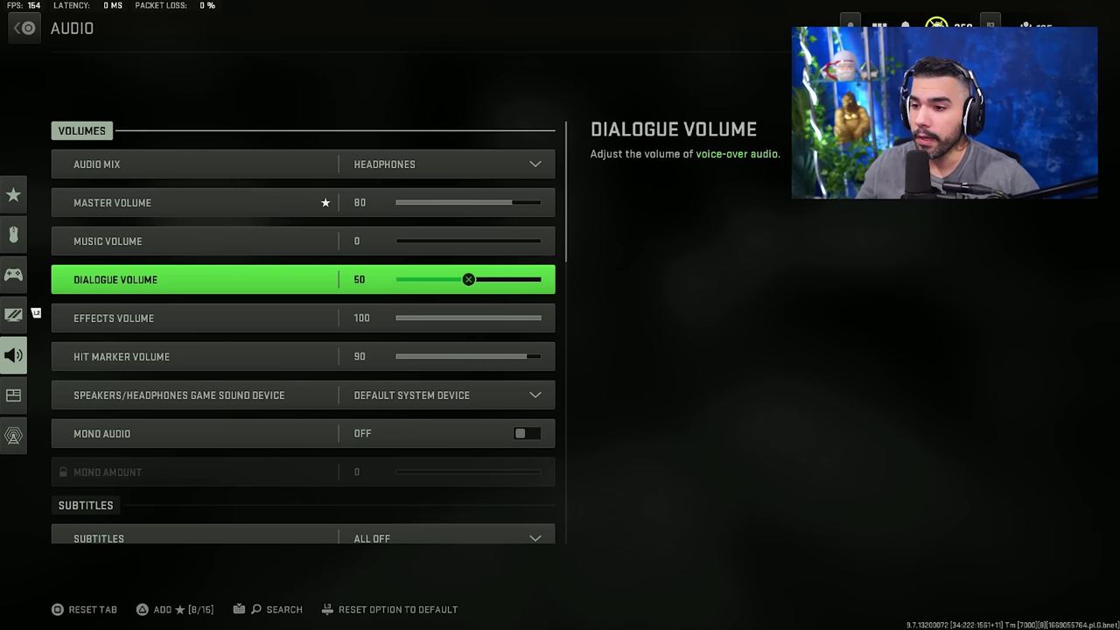
Try raising the Dialogue Volume to 60 and restore it to 50
key(Left)
key(Left)
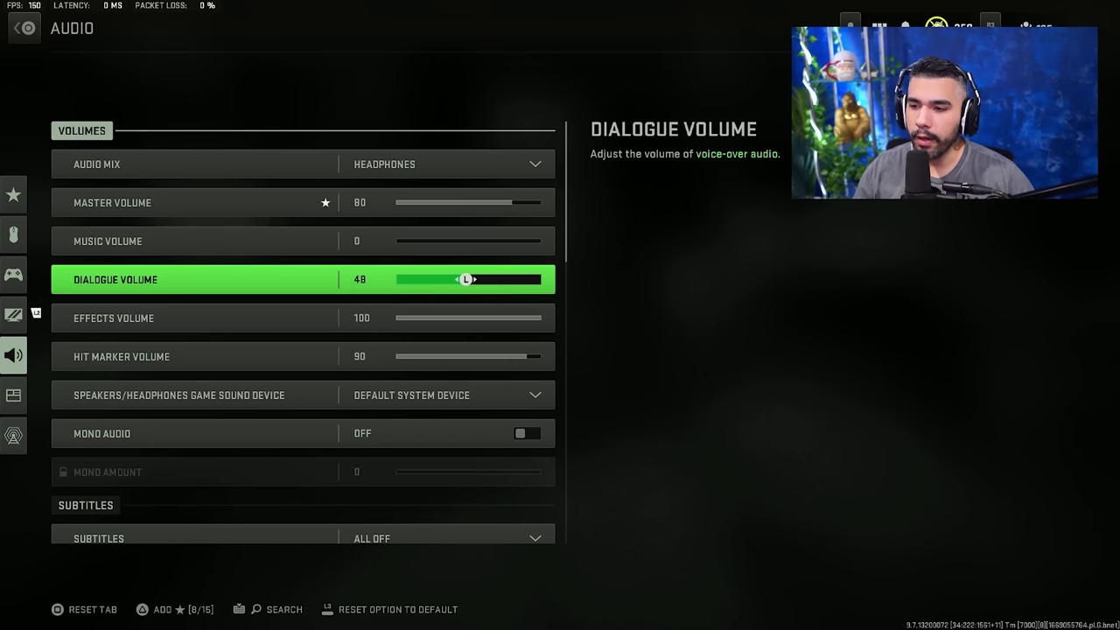
key(Right)
key(Right)
key(Right)
key(Right)
key(Right)
key(Right)
key(Right)
key(Right)
key(Right)
key(Right)
key(Left)
key(Left)
key(Left)
key(Left)
key(Left)
key(Left)
key(Left)
key(Left)
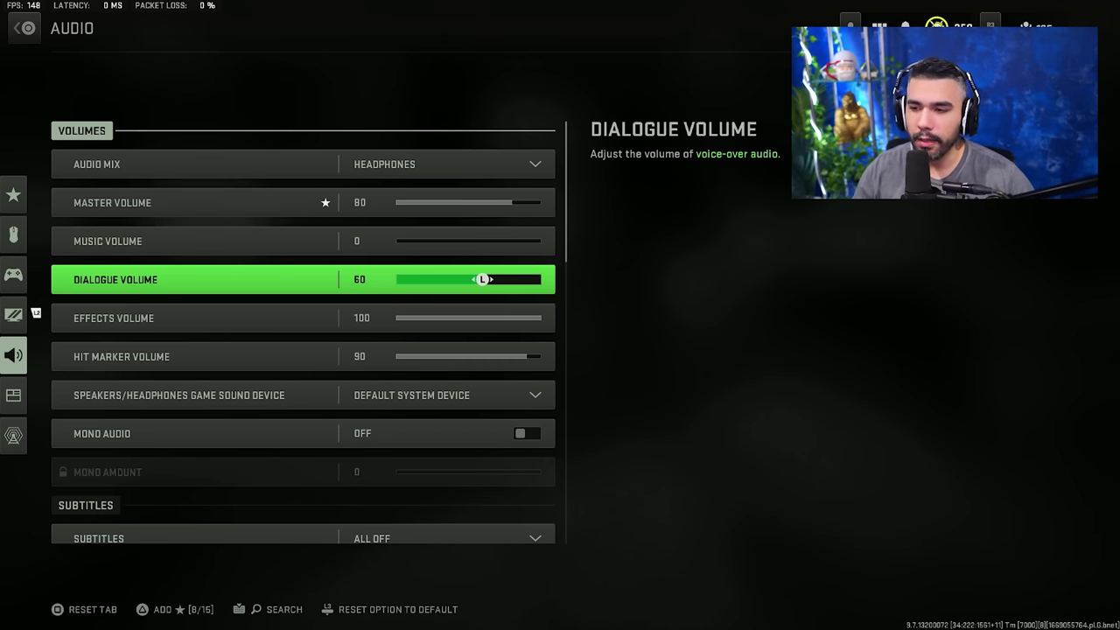
key(Up)
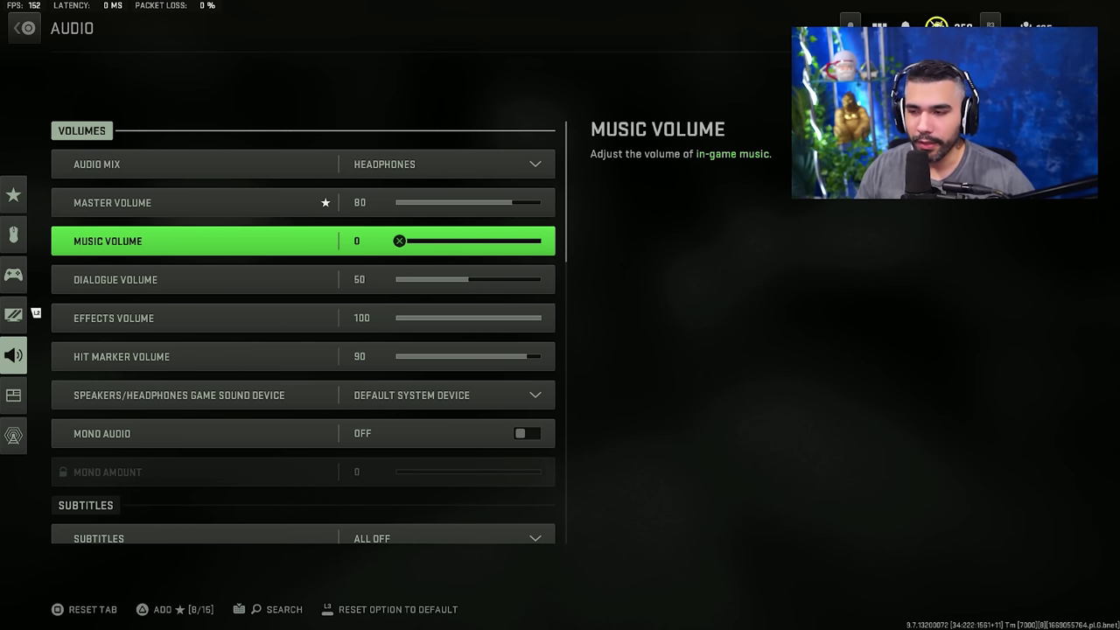
Set the Hit Marker Volume to 80
key(Down)
key(Down)
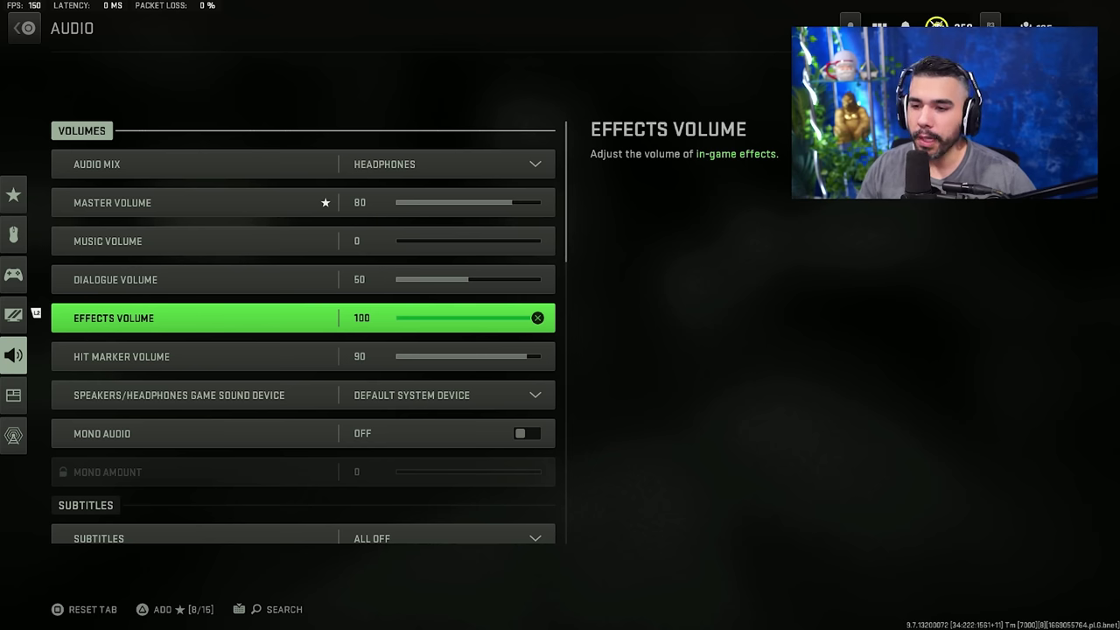
key(Down)
key(Left)
key(Left)
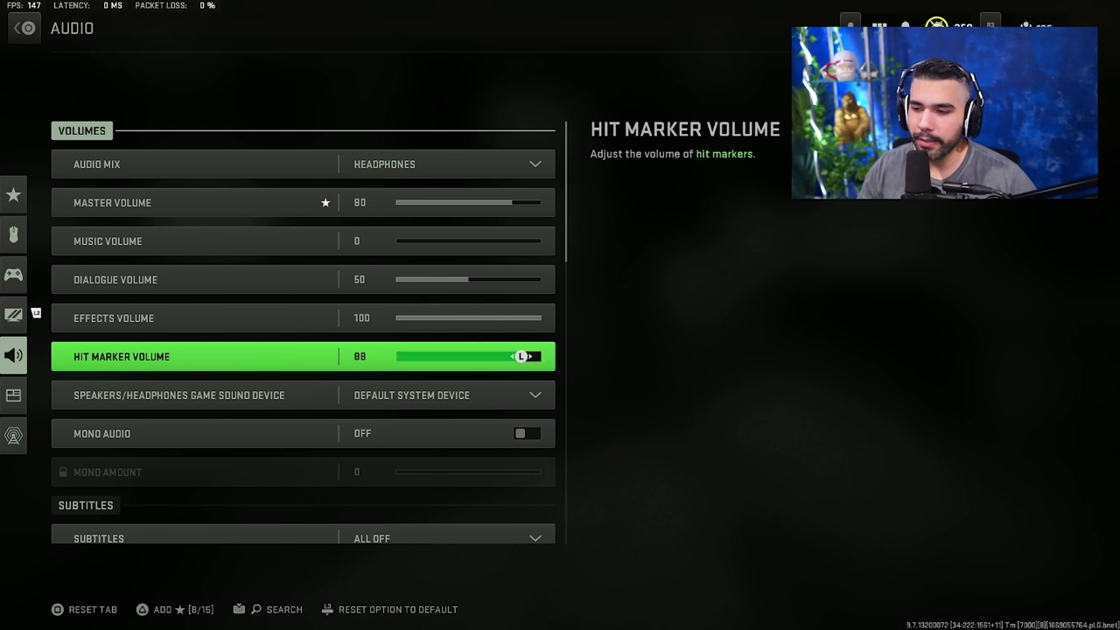
key(Left)
key(Left)
key(Left)
key(Left)
key(Left)
key(Left)
key(Left)
key(Left)
key(Left)
key(Left)
key(Left)
key(Left)
key(Right)
key(Right)
key(Right)
key(Right)
key(Right)
key(Right)
key(Right)
key(Right)
key(Right)
key(Right)
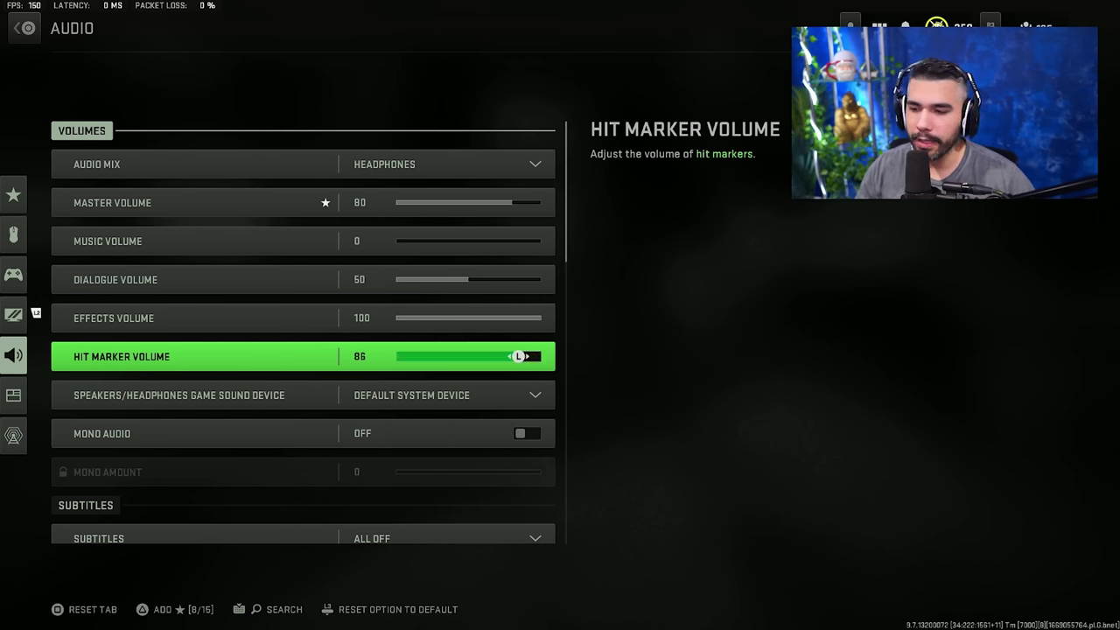
key(Left)
key(Left)
key(Left)
key(Left)
key(Left)
key(Left)
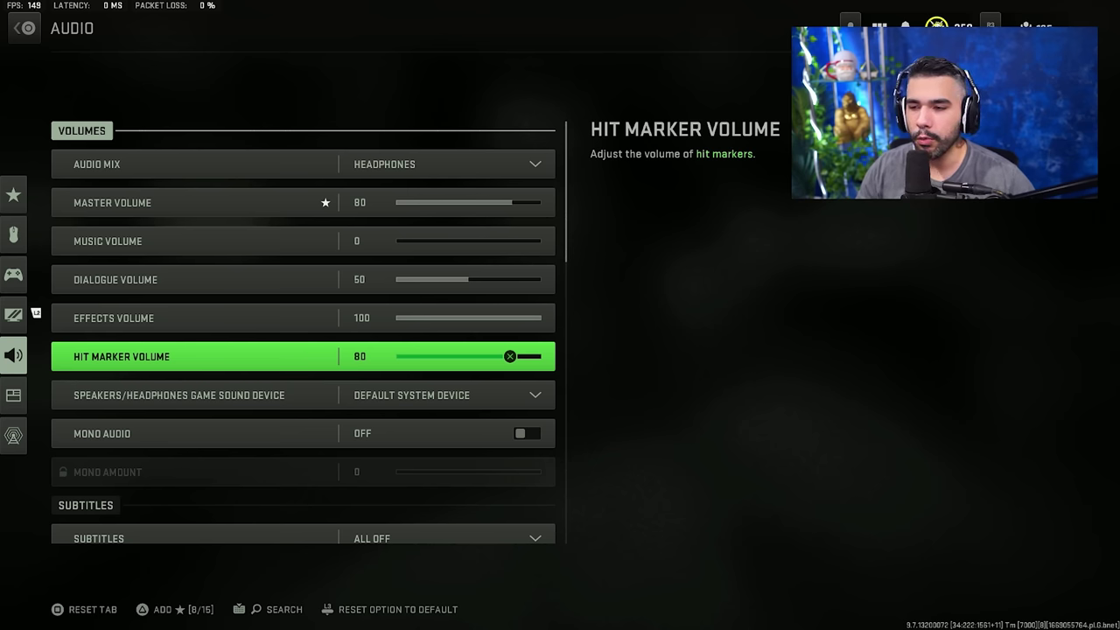
Try turning Mono Audio on to check the Mono Amount setting, and turn it back off
key(Down)
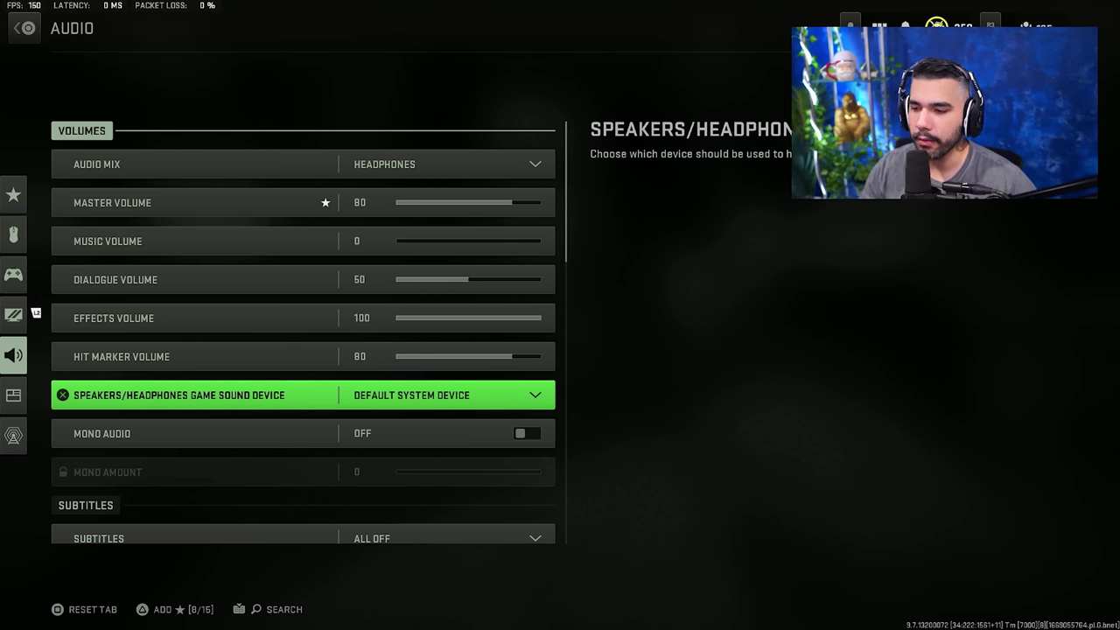
key(Down)
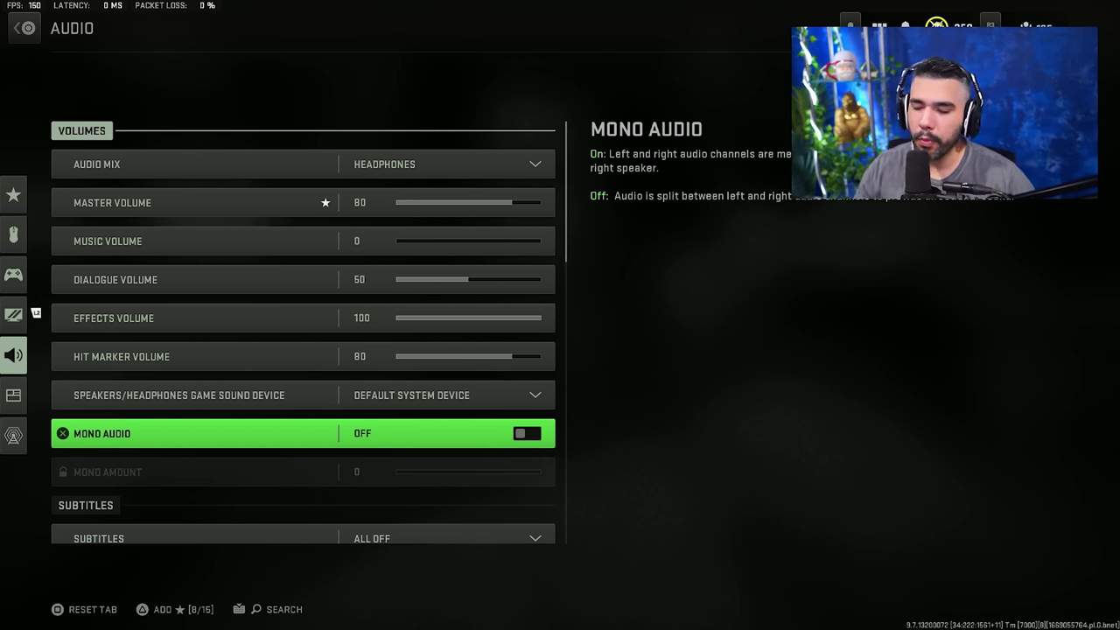
key(Return)
key(Down)
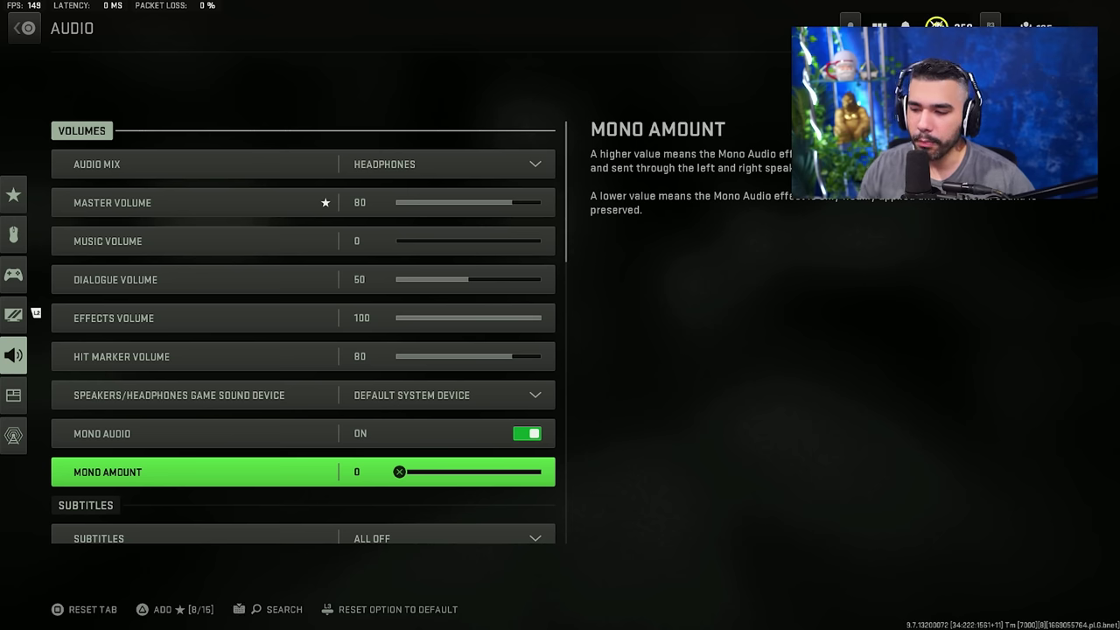
key(Up)
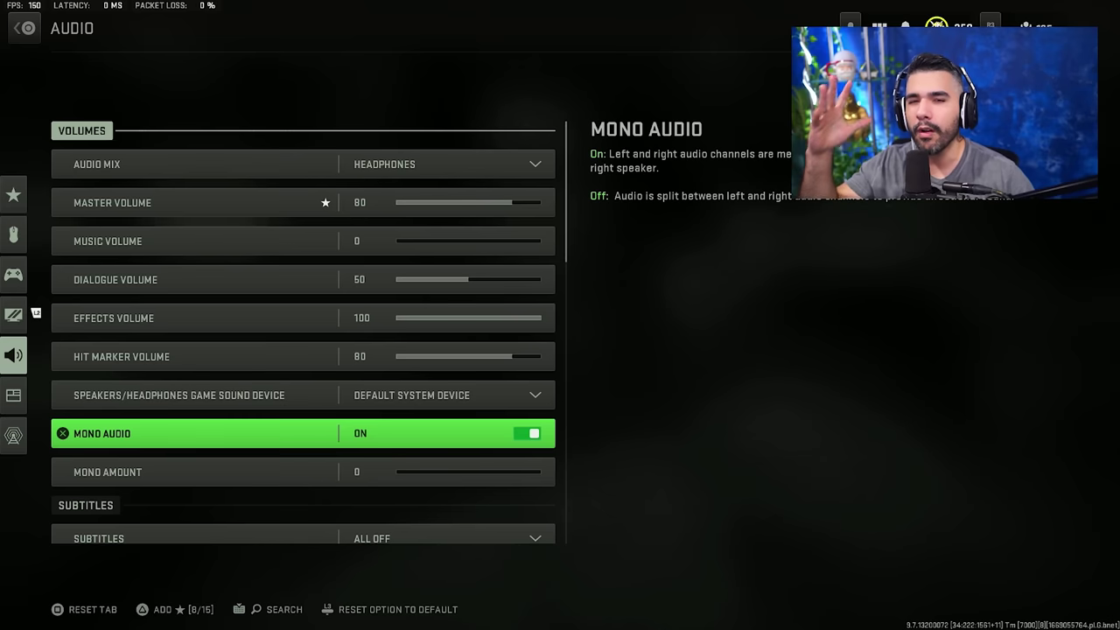
key(Return)
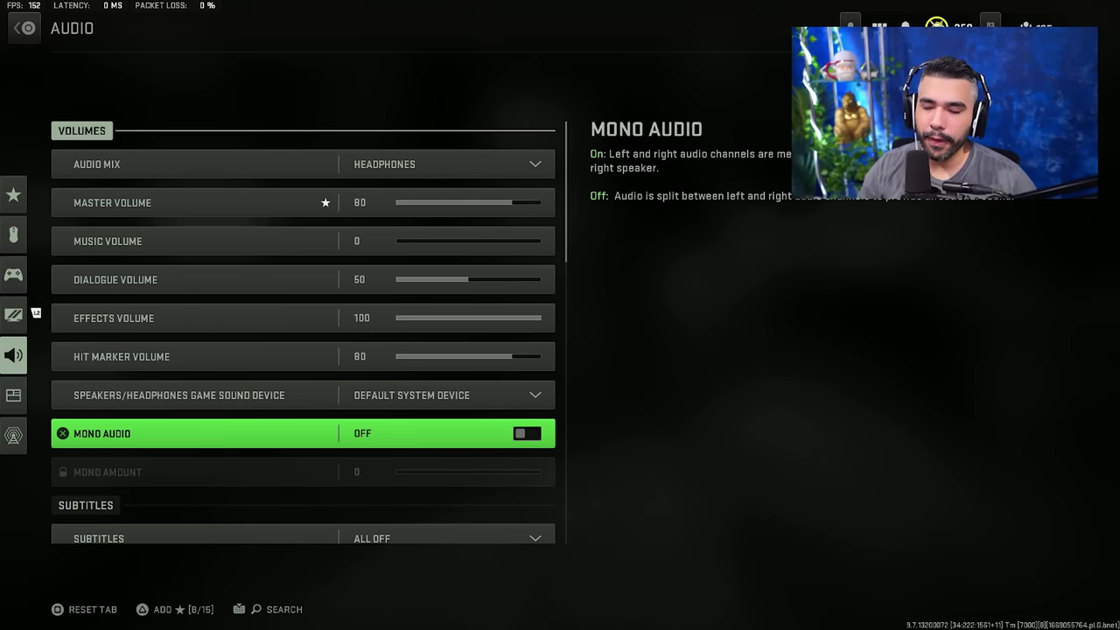
Review the subtitle and voice chat settings, including the available Voice Chat Recording Mode options
key(Down)
key(Down)
key(Down)
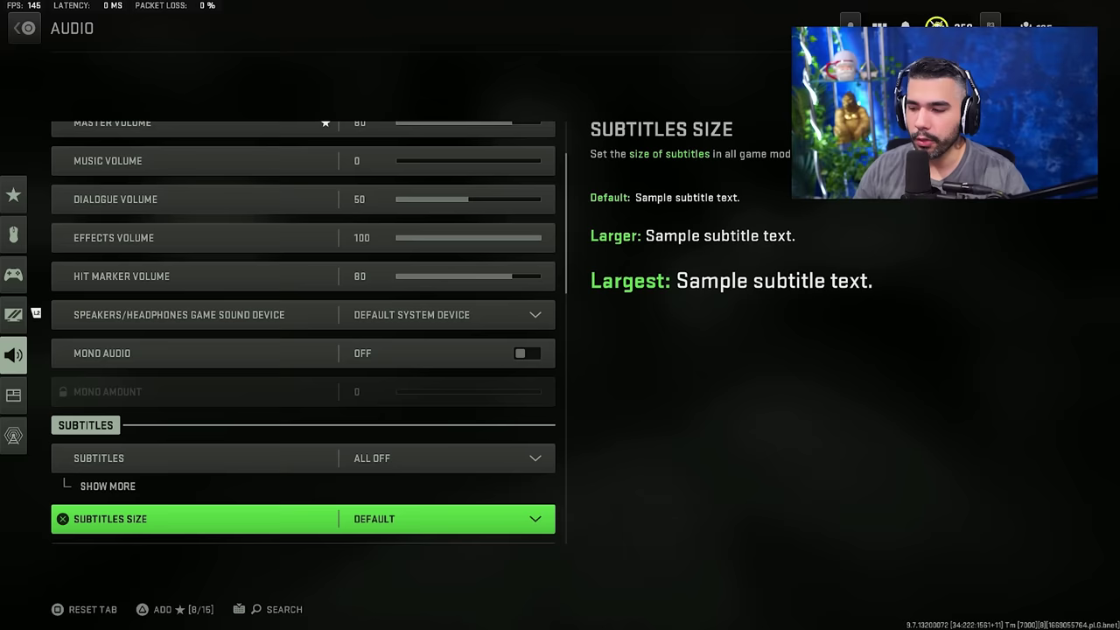
key(Down)
key(Down)
key(Down)
key(Down)
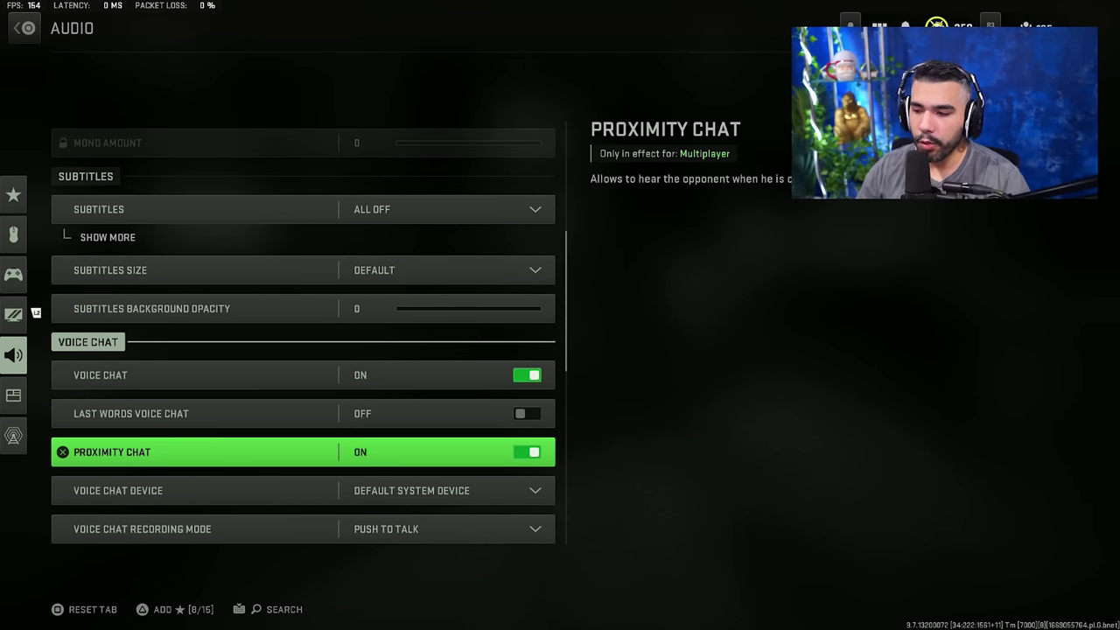
key(Down)
key(Down)
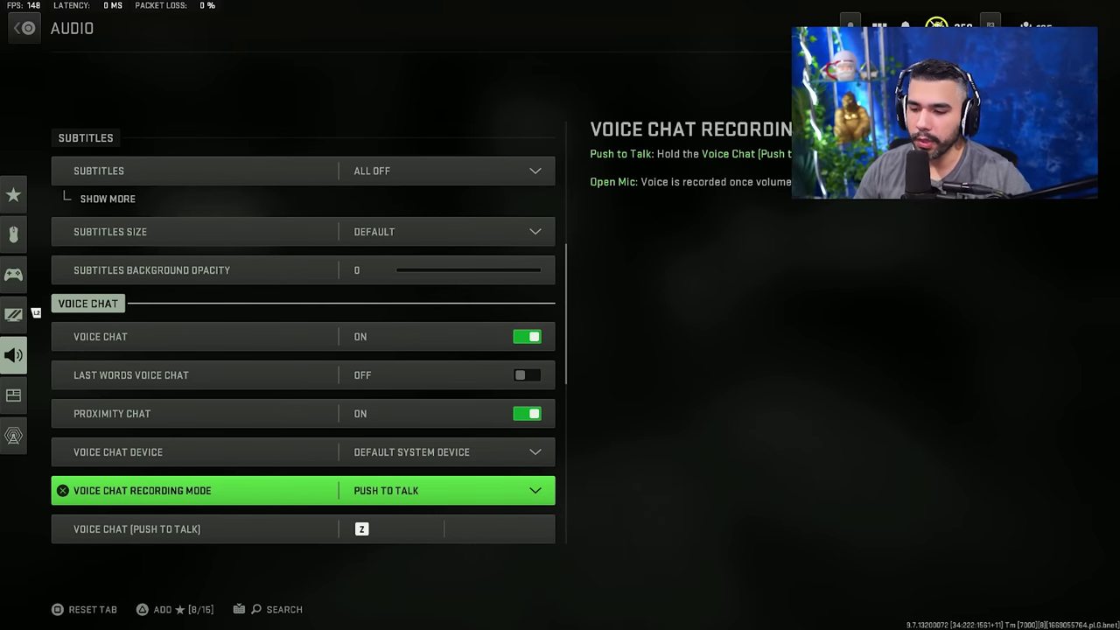
key(Return)
key(Down)
key(Escape)
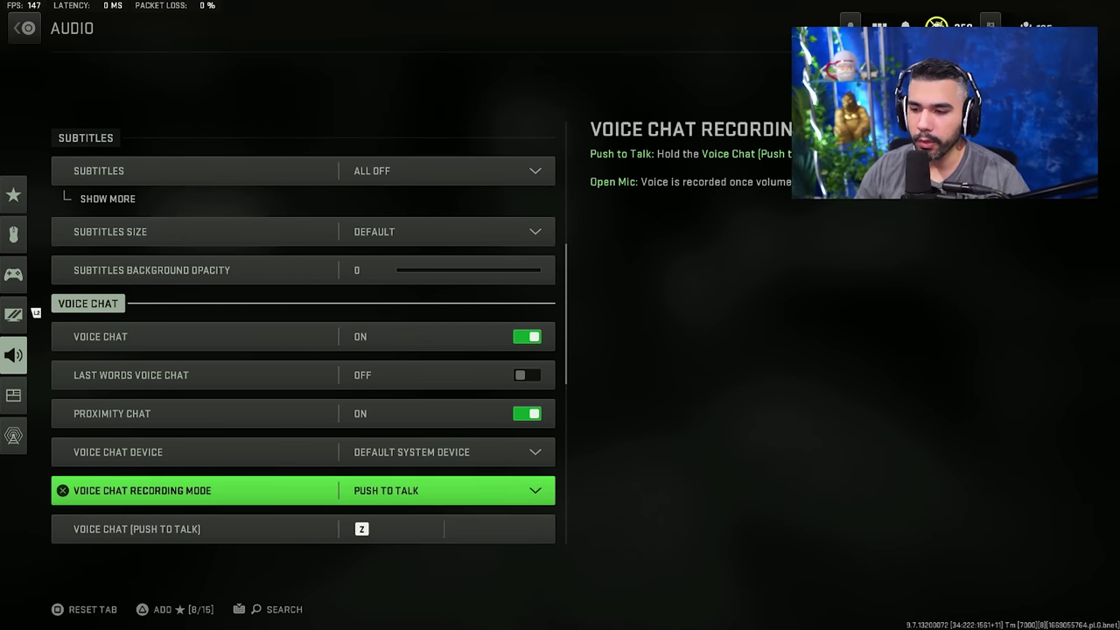
Examine the microphone, channel and advanced audio settings down to Reduce Tinnitus Sound
key(Down)
key(Down)
key(Down)
key(Down)
key(Down)
key(Down)
key(Down)
key(Down)
key(Down)
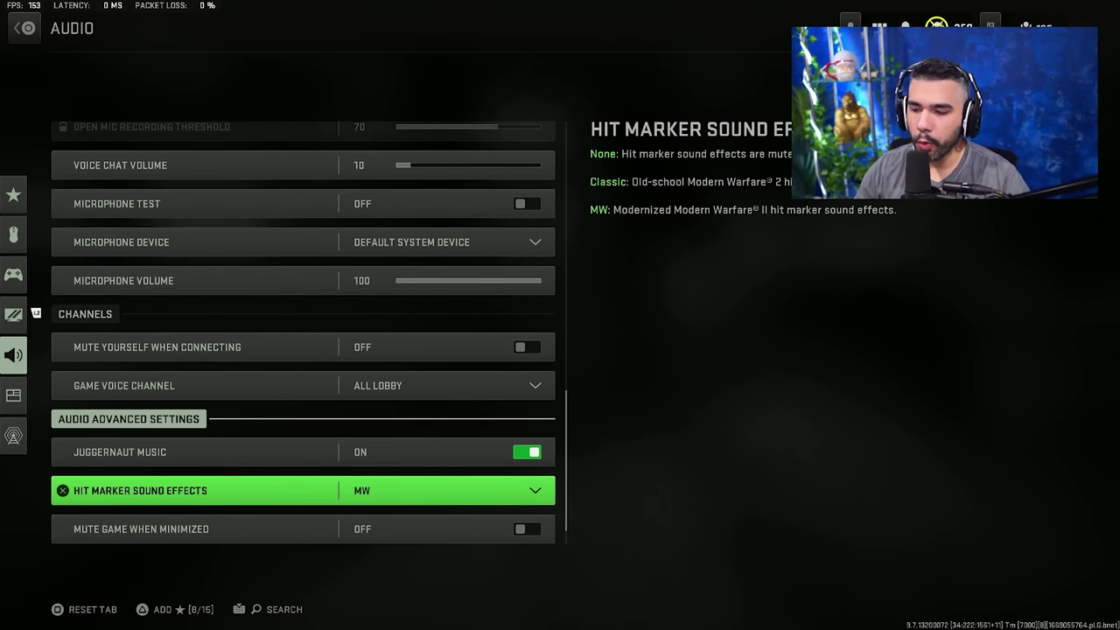
key(Down)
key(Down)
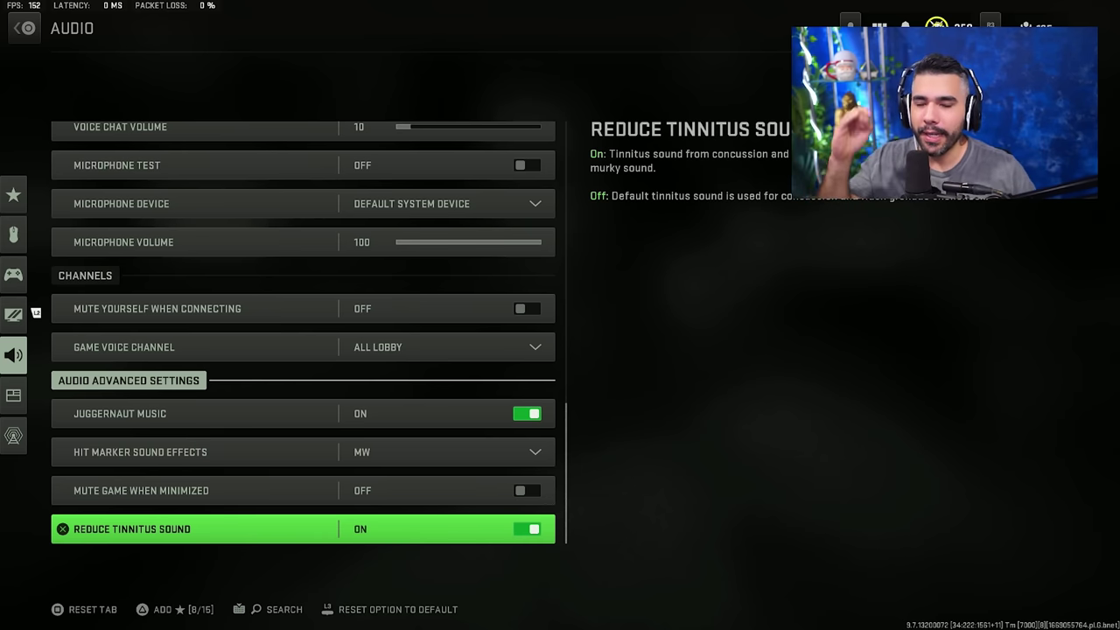
Leave the Audio settings and open the Interface settings
key(Escape)
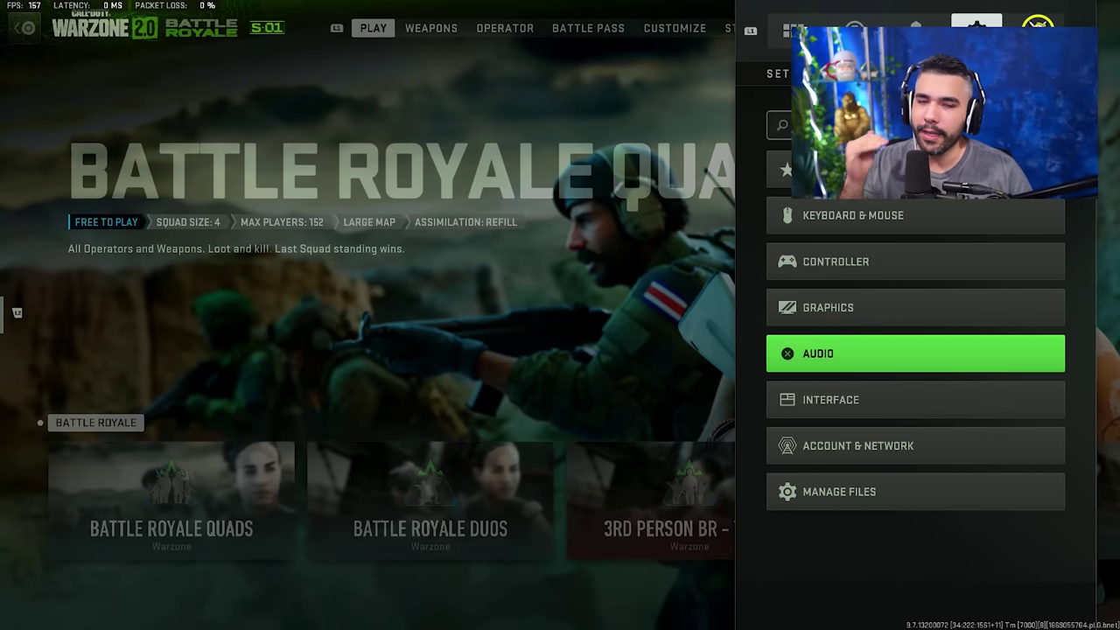
key(Down)
key(Return)
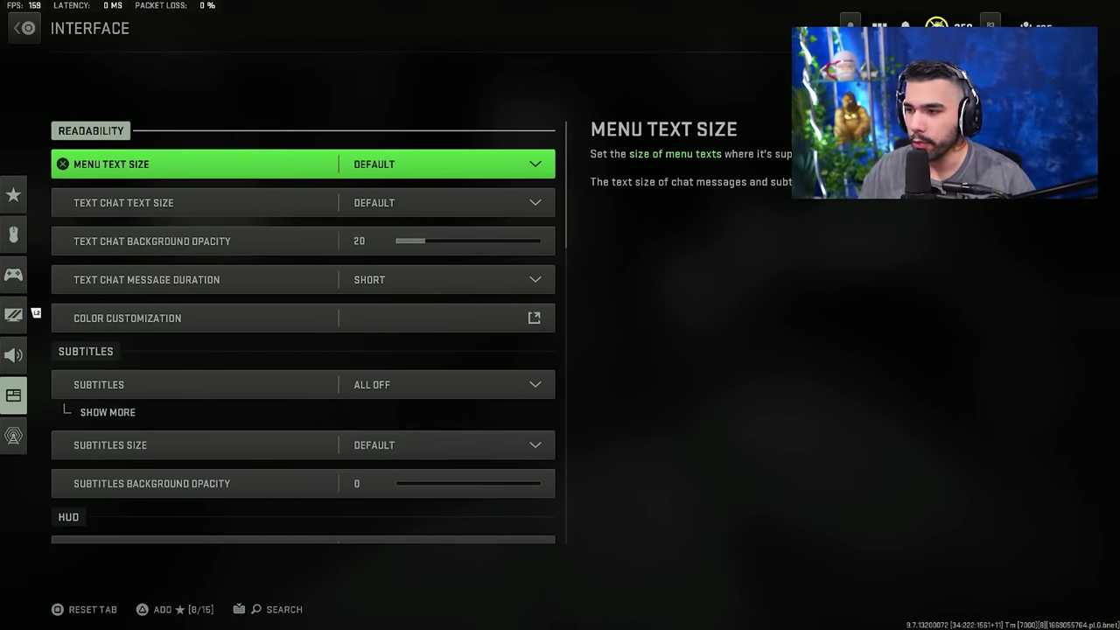
Set the Vertical Heads-Up Display (HUD) Bounds to 40
key(Down)
key(Down)
key(Down)
key(Down)
key(Down)
key(Down)
key(Down)
key(Down)
key(Down)
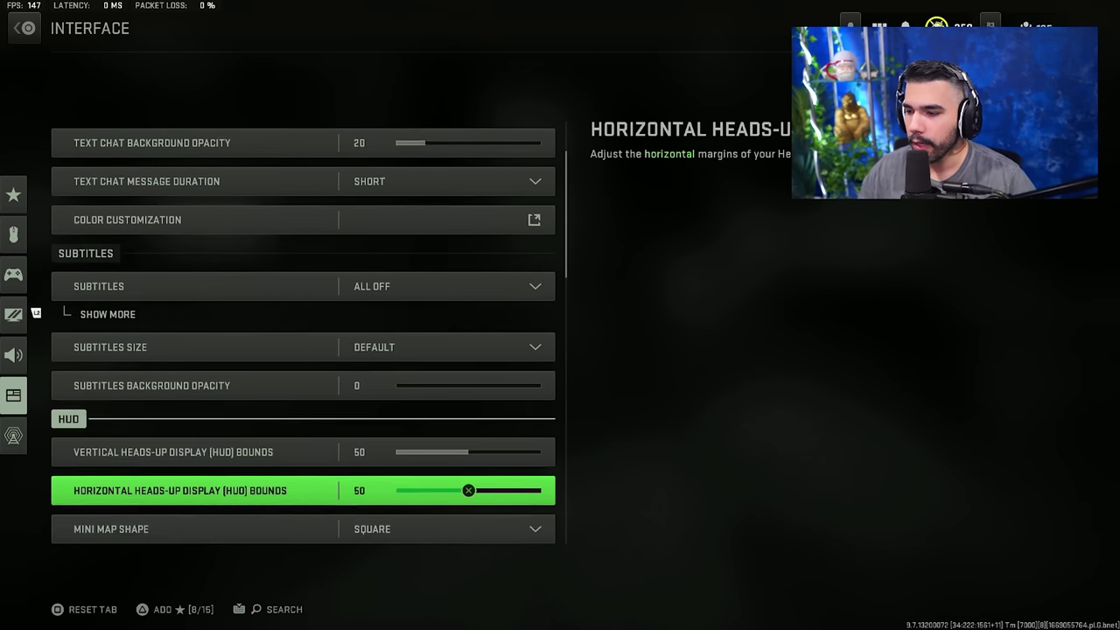
key(Up)
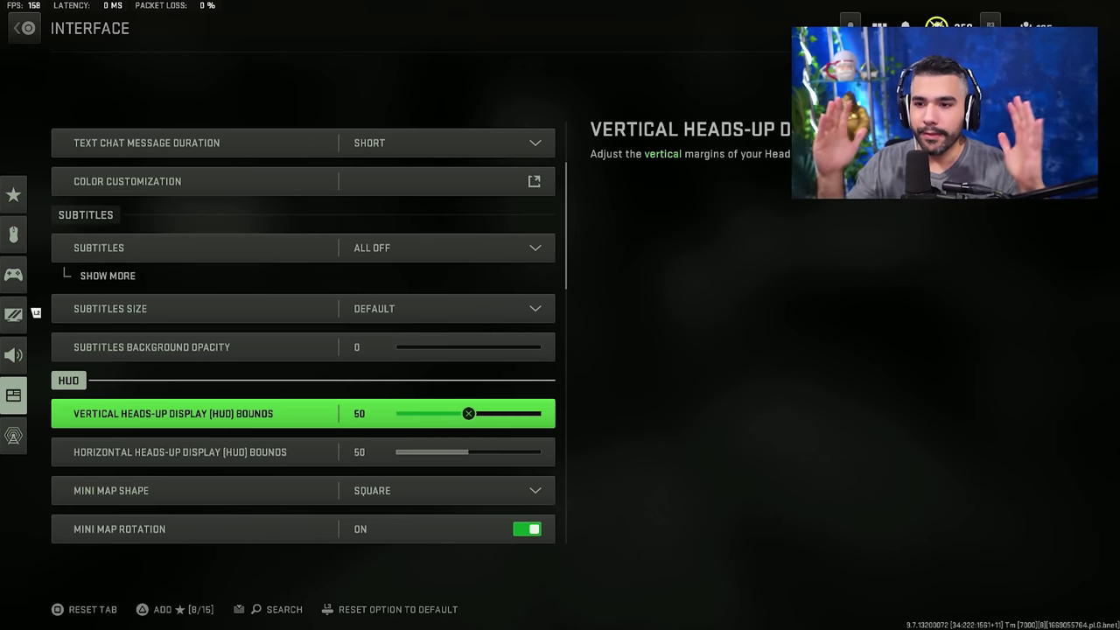
key(Left)
key(Left)
key(Left)
key(Left)
key(Left)
key(Left)
key(Left)
key(Left)
key(Left)
key(Left)
key(Left)
key(Left)
key(Left)
key(Left)
key(Left)
key(Left)
key(Left)
key(Left)
key(Left)
key(Left)
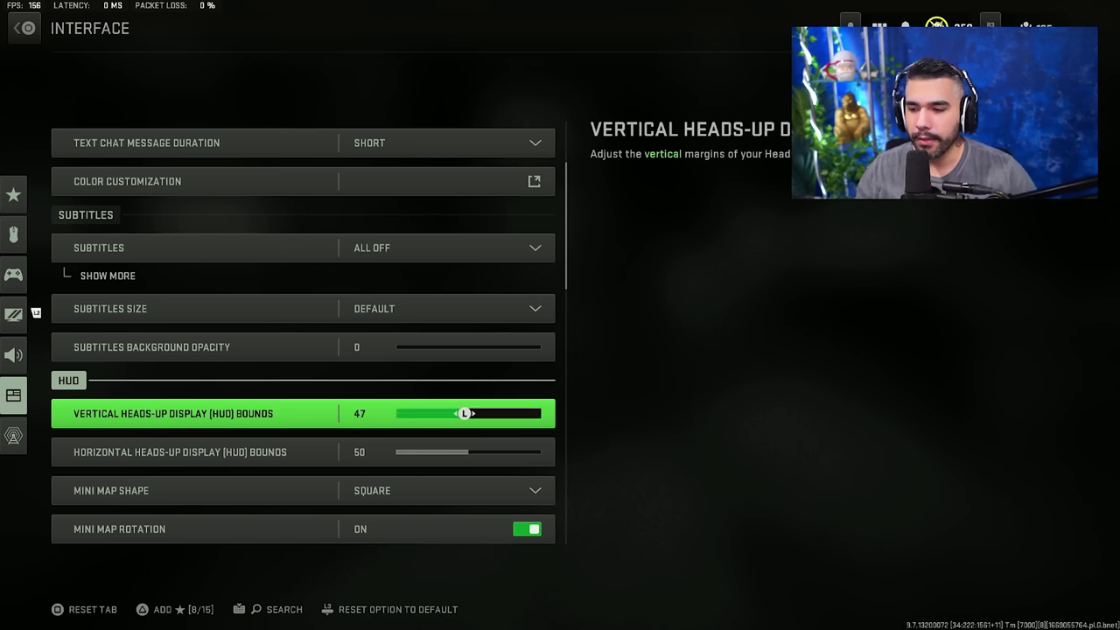
key(Right)
key(Right)
key(Right)
key(Right)
key(Right)
key(Right)
key(Right)
key(Right)
key(Right)
key(Right)
key(Right)
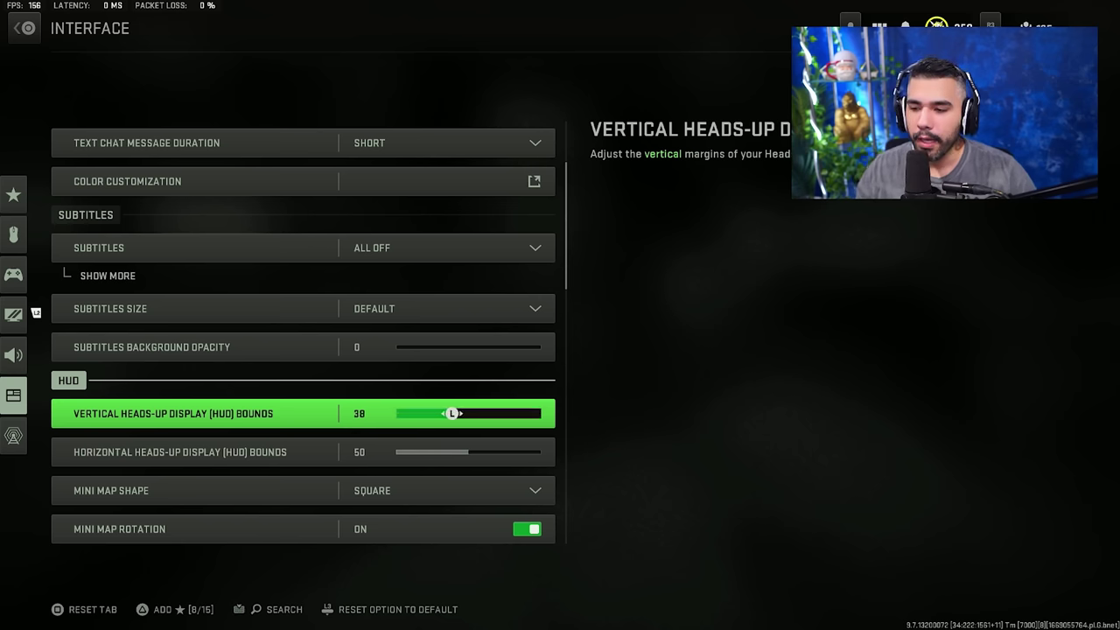
Set the Horizontal Heads-Up Display (HUD) Bounds to 40
key(Down)
key(Left)
key(Left)
key(Left)
key(Left)
key(Left)
key(Left)
key(Left)
key(Left)
key(Left)
key(Left)
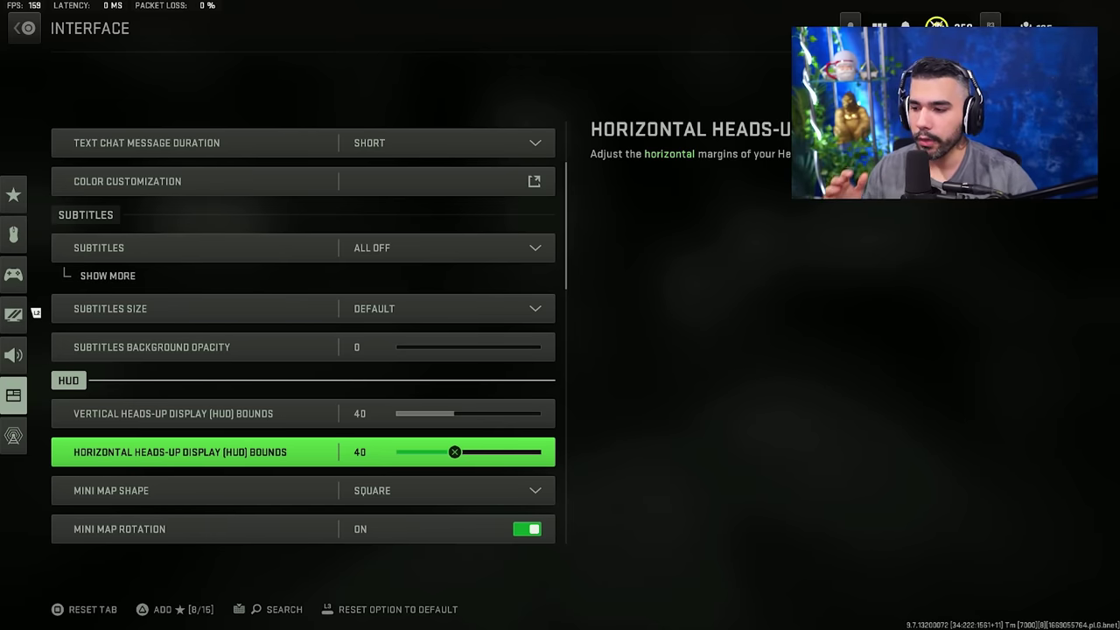
Choose Square as the Mini Map Shape
key(Down)
key(Return)
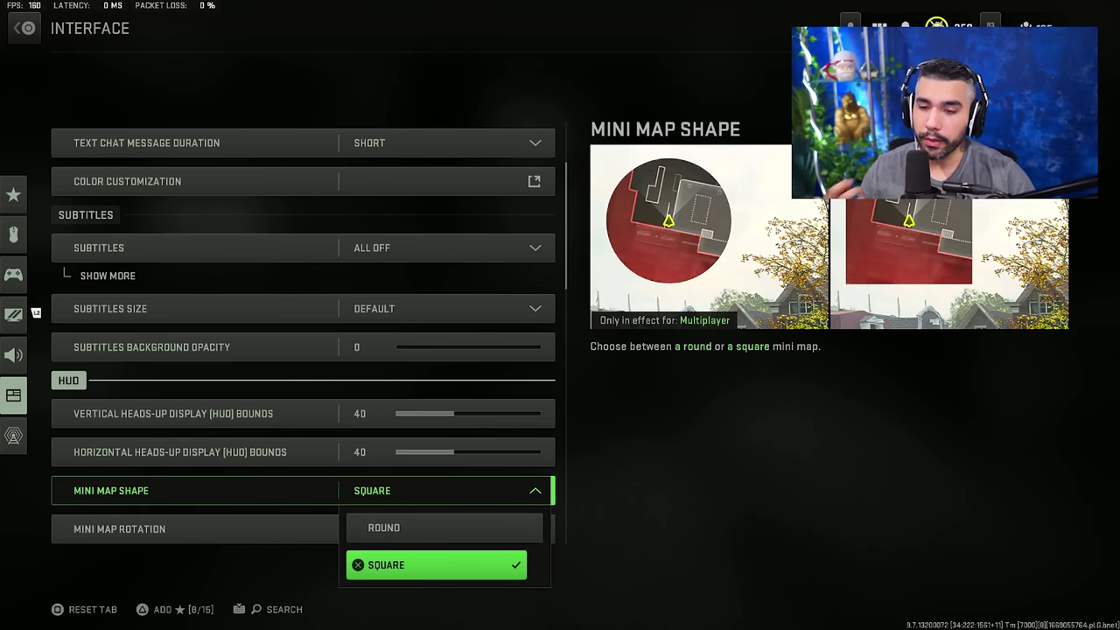
key(Return)
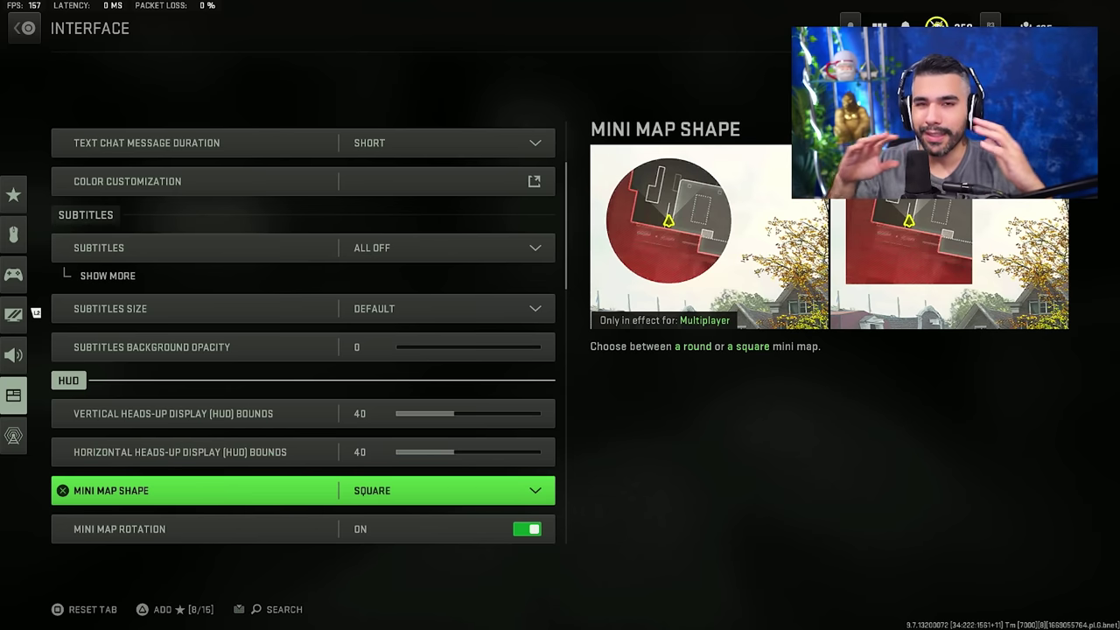
Review the remaining HUD settings from Mini Map Rotation and Horizontal Compass down to Vehicle HUD Prompts
key(Down)
key(Down)
key(Down)
key(Down)
key(Down)
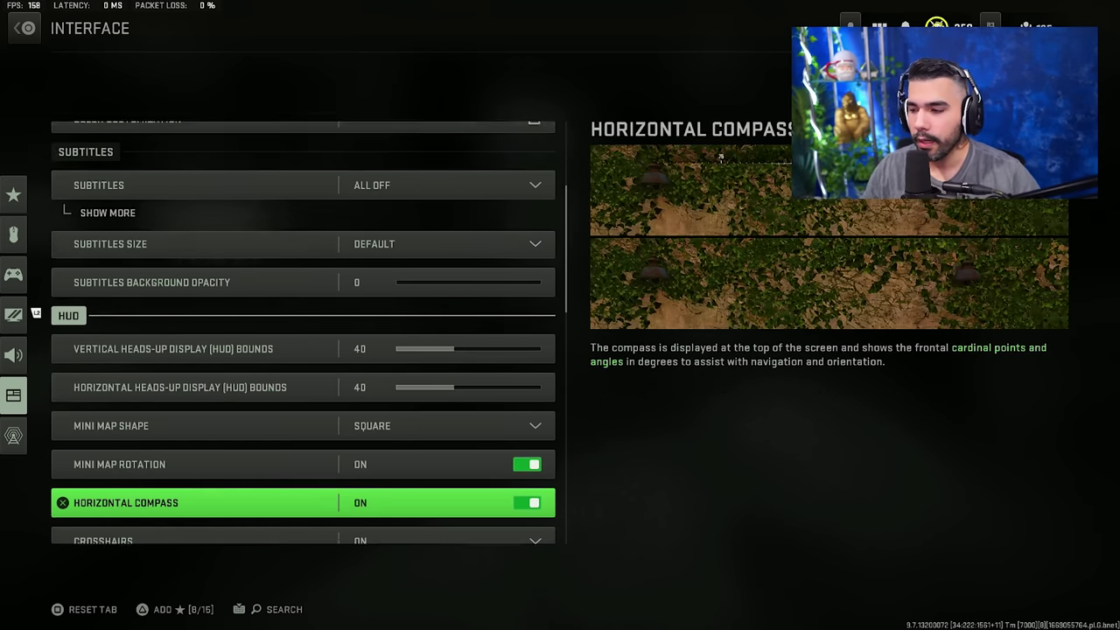
key(Down)
key(Down)
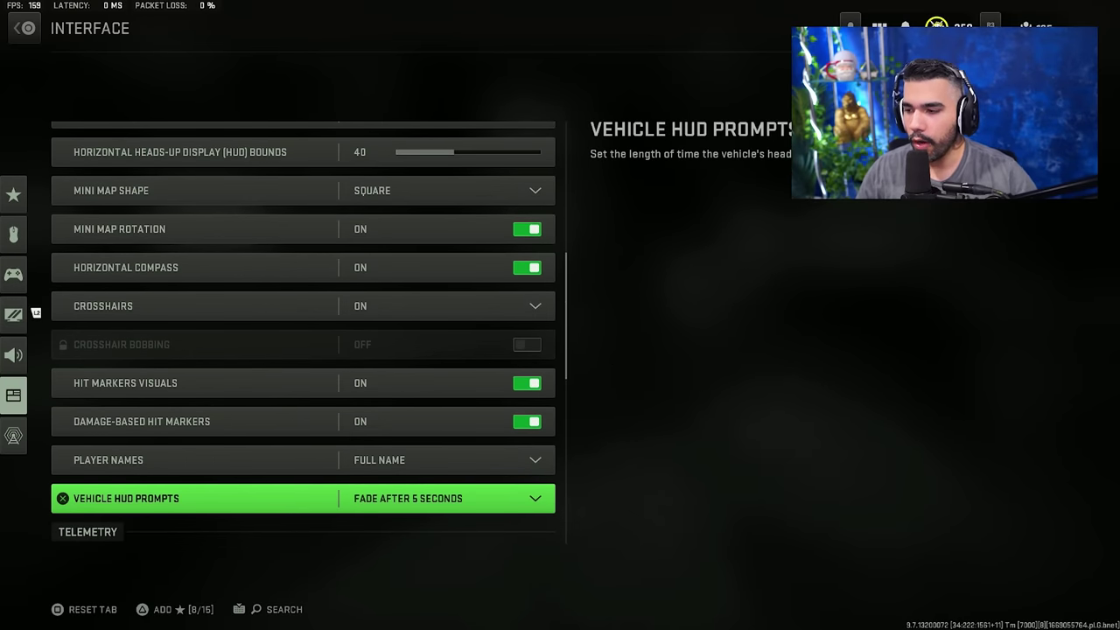
Expand the custom Telemetry options and review the FPS Counter, Server Latency and Packet Loss settings
key(Down)
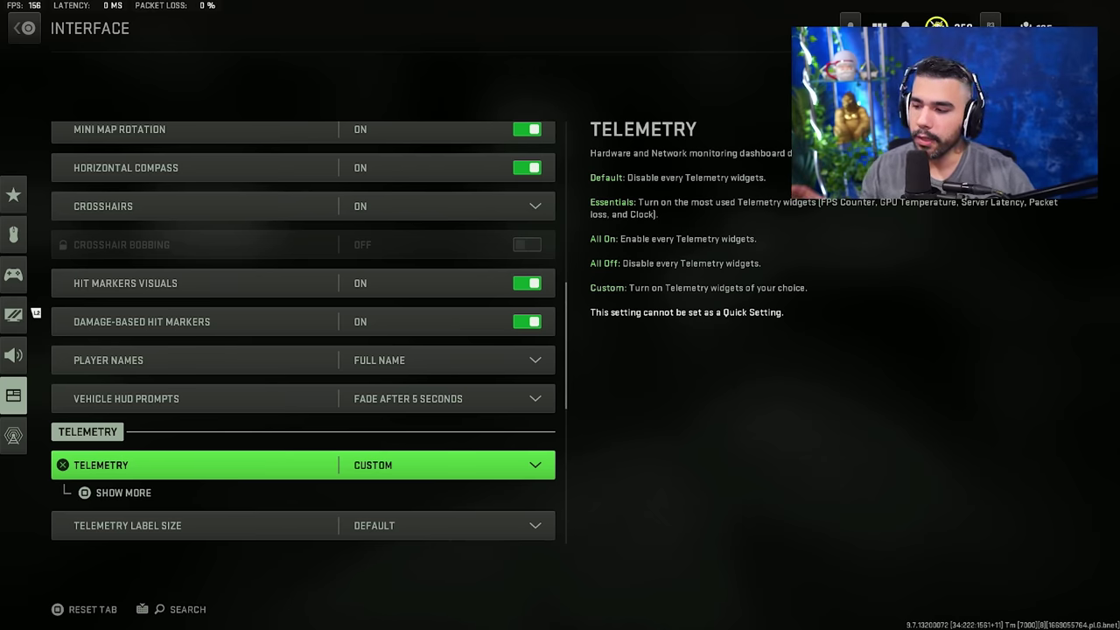
key(space)
key(Down)
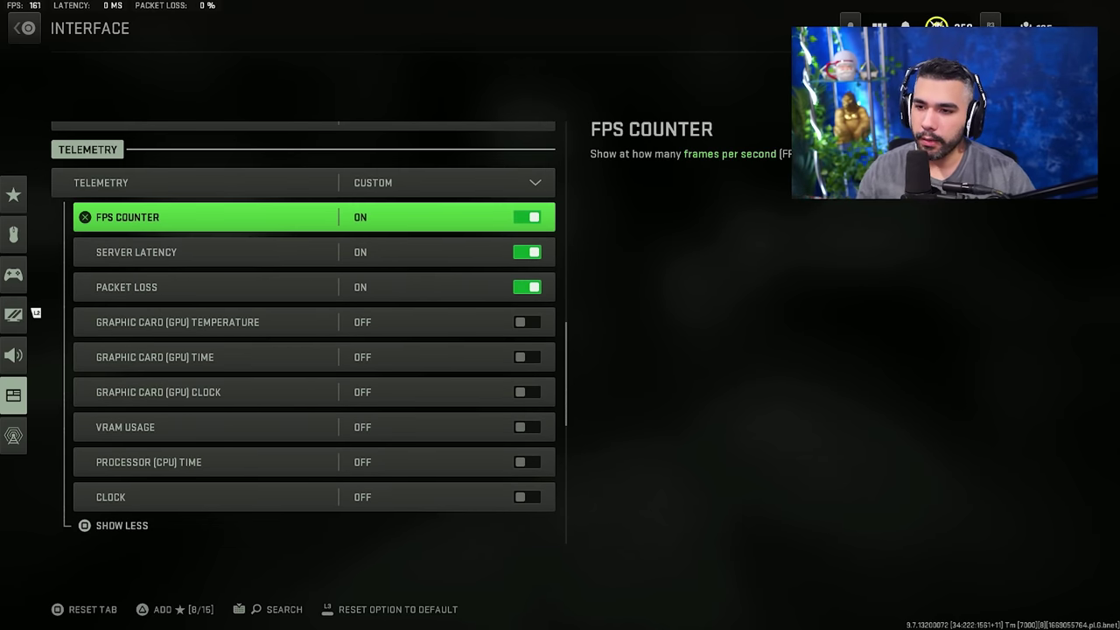
key(Down)
key(Down)
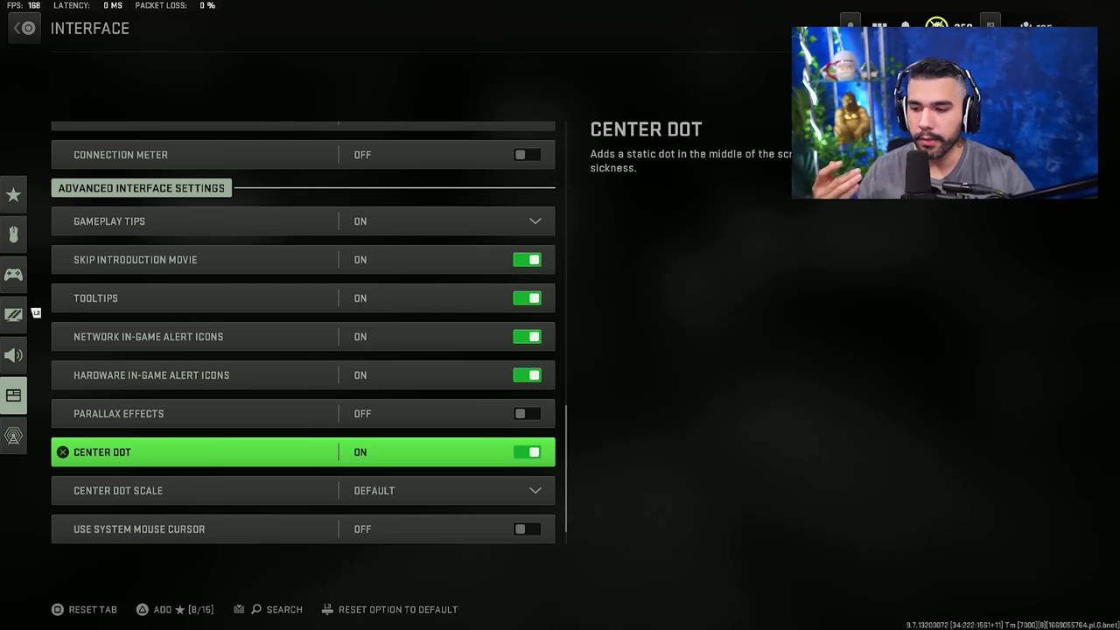
Examine the available Center Dot Scale sizes in the advanced interface settings without changing the selection
click(119, 490)
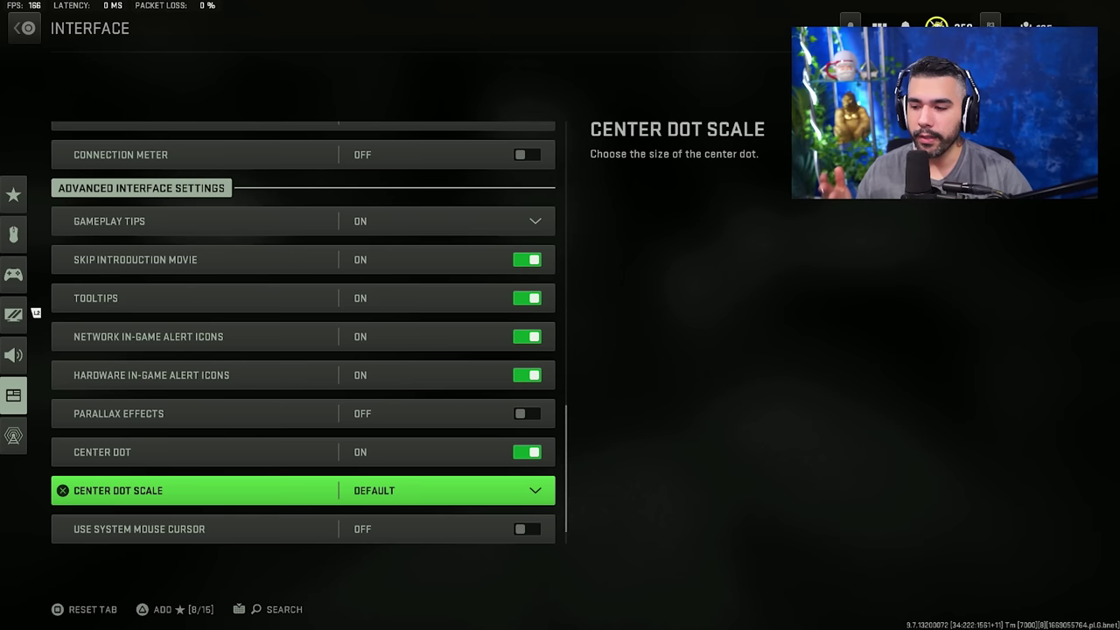
key(Return)
key(Down)
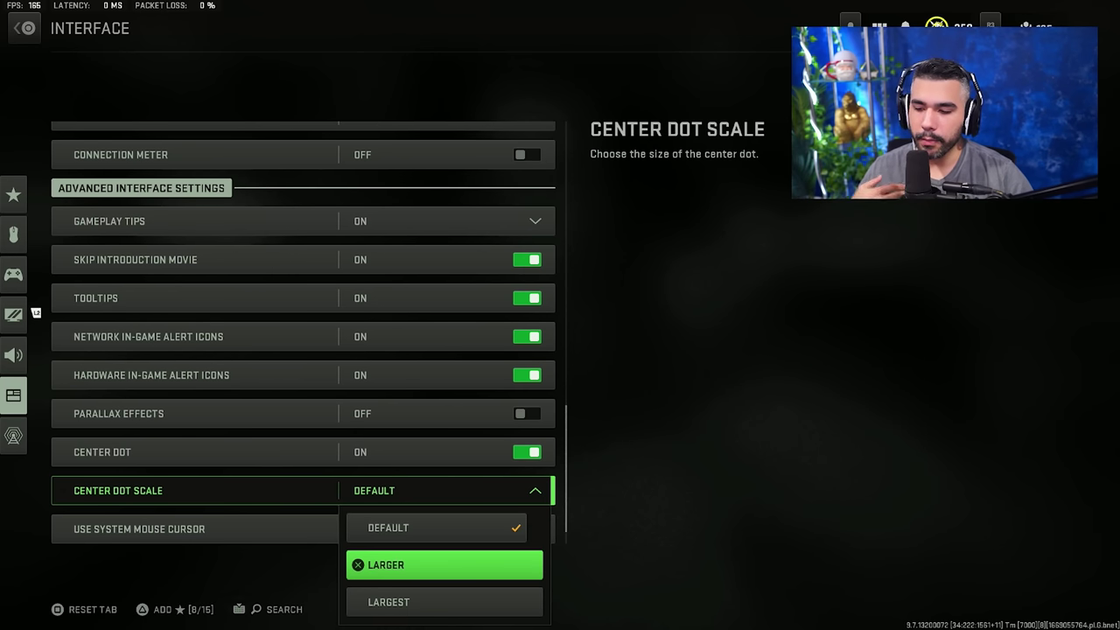
key(Down)
key(Up)
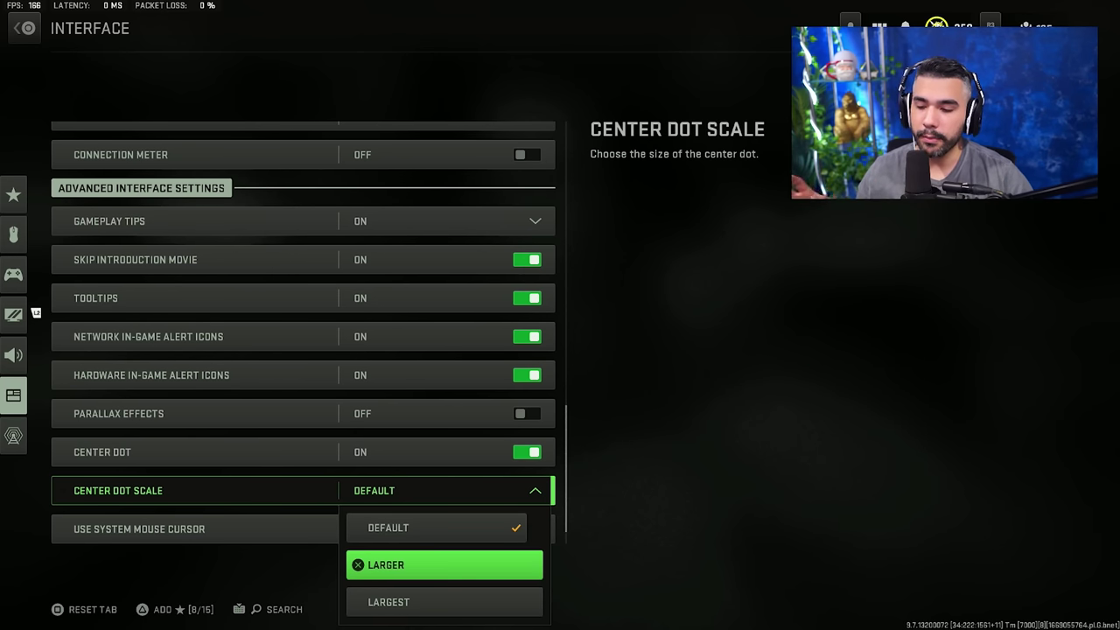
key(Escape)
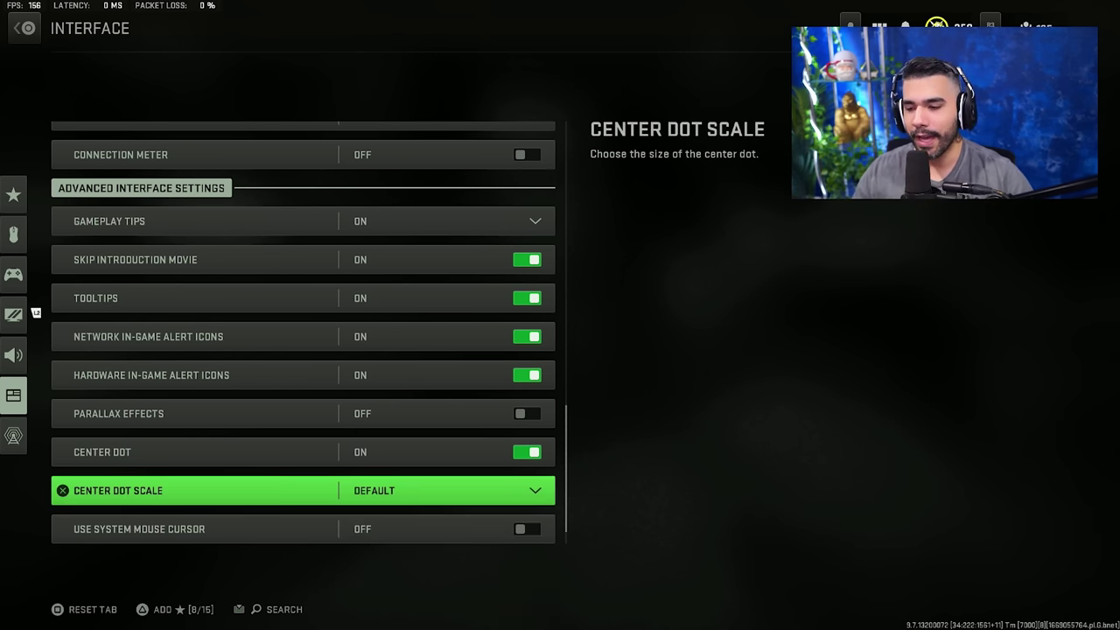
Open the Color Customization settings from the Readability section of the interface settings
key(Down)
key(Down)
key(Down)
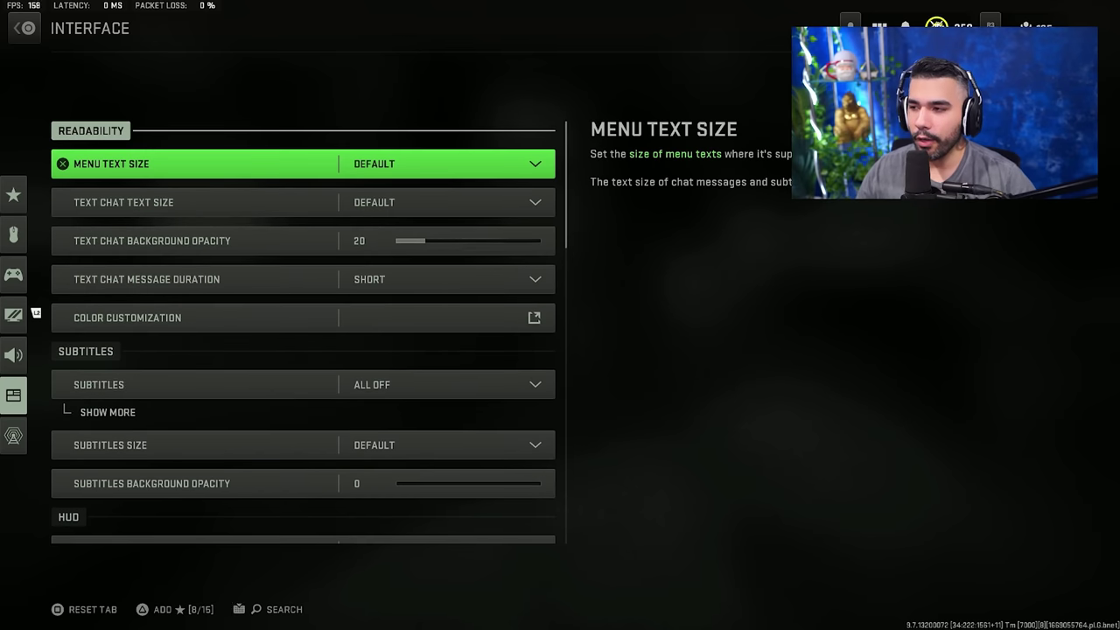
key(Down)
key(Down)
key(Down)
key(Down)
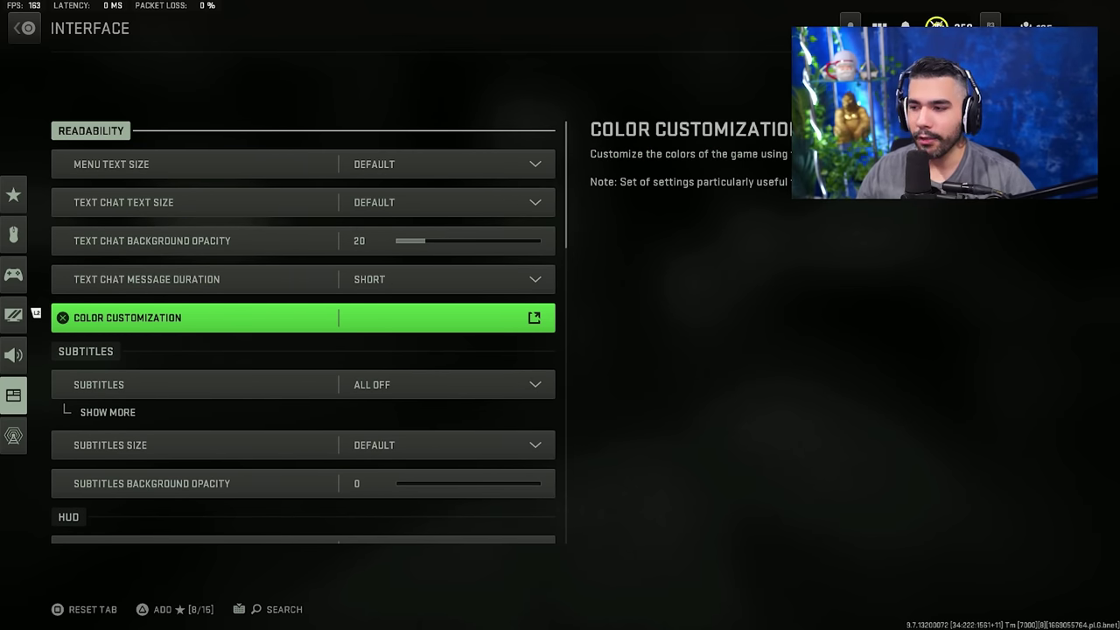
key(Return)
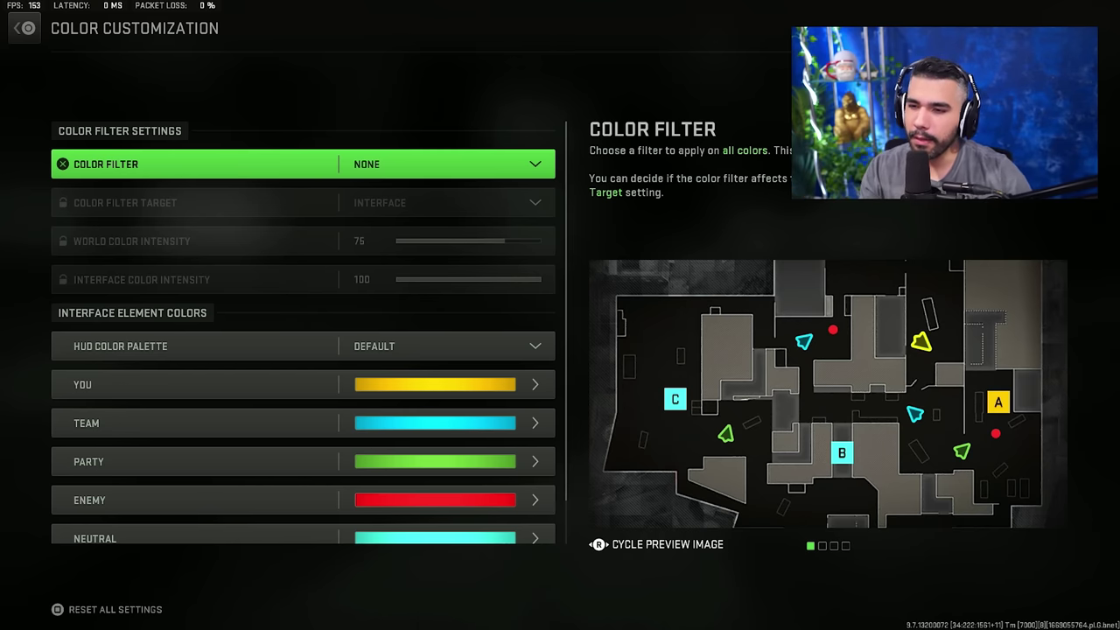
Preview green shades from the color palette for the Neutral interface element color
key(Up)
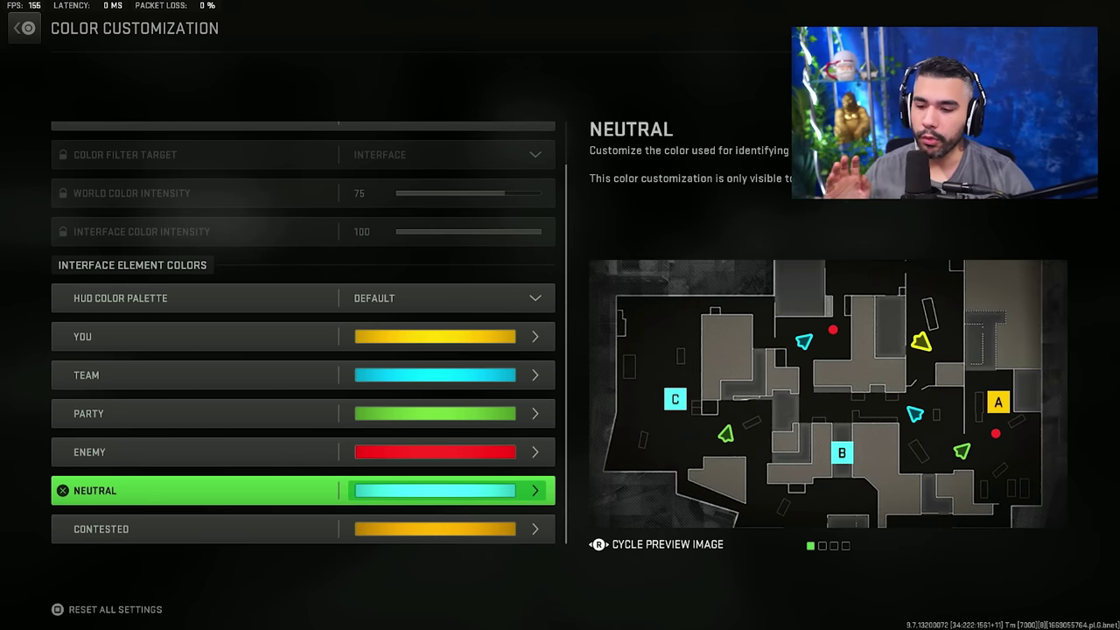
key(Return)
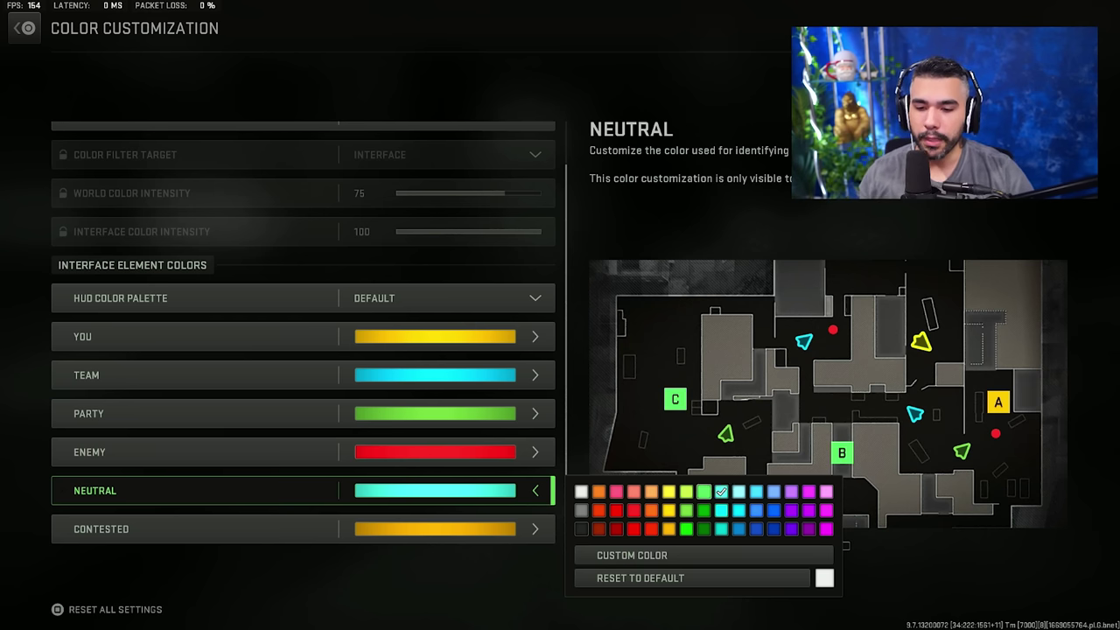
click(669, 511)
key(Down)
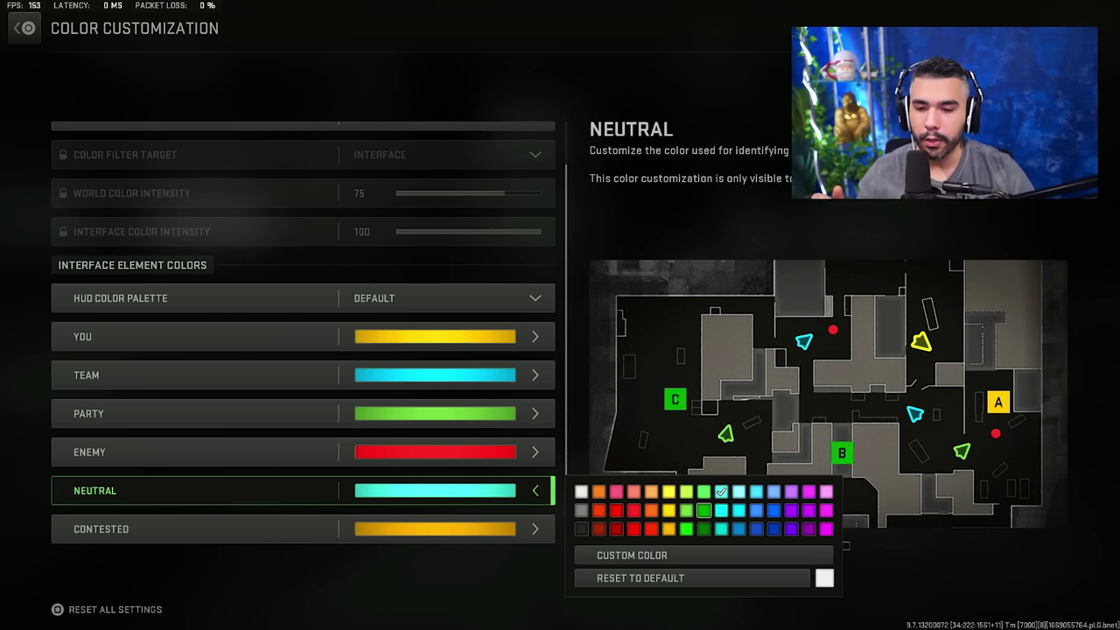
key(Return)
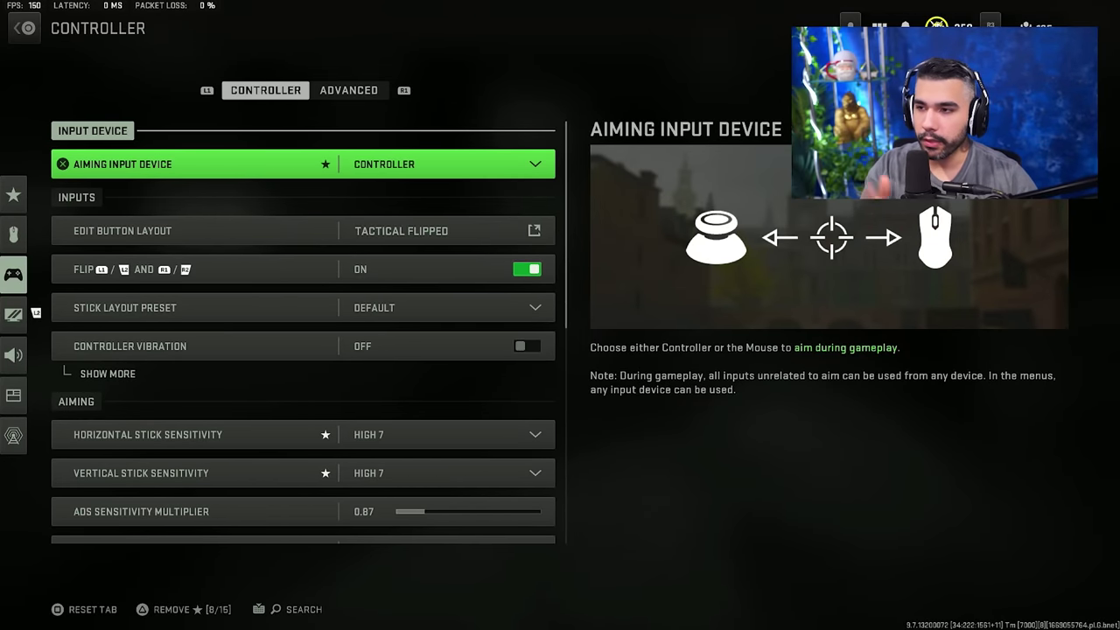
Review the controller input settings: Edit Button Layout, the L1/L2 and R1/R2 flip, Stick Layout Preset and Controller Vibration
key(Down)
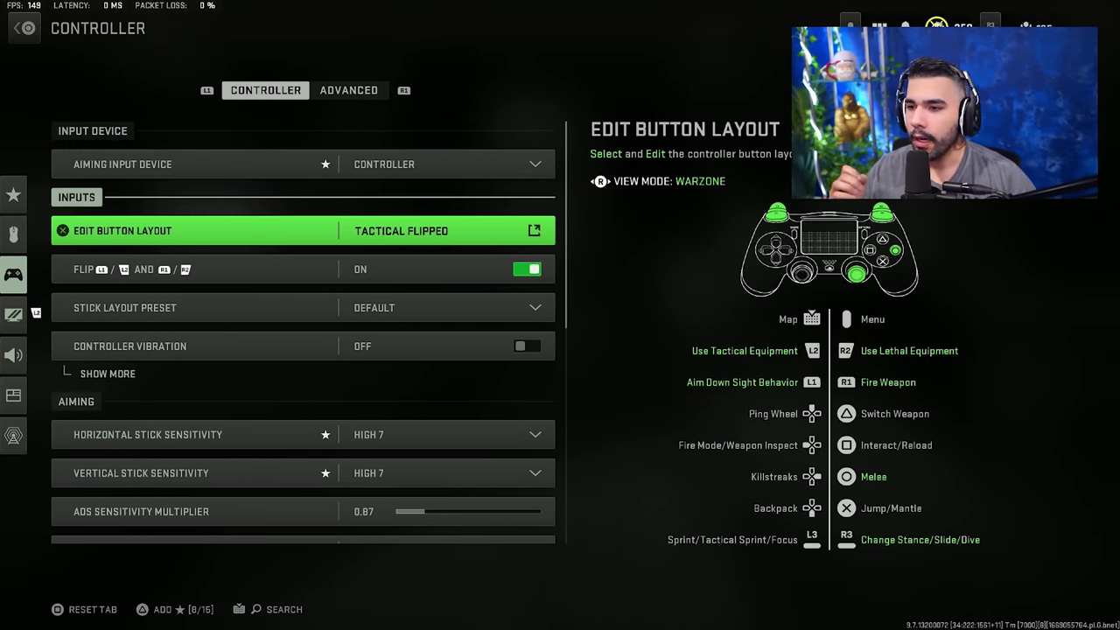
key(Down)
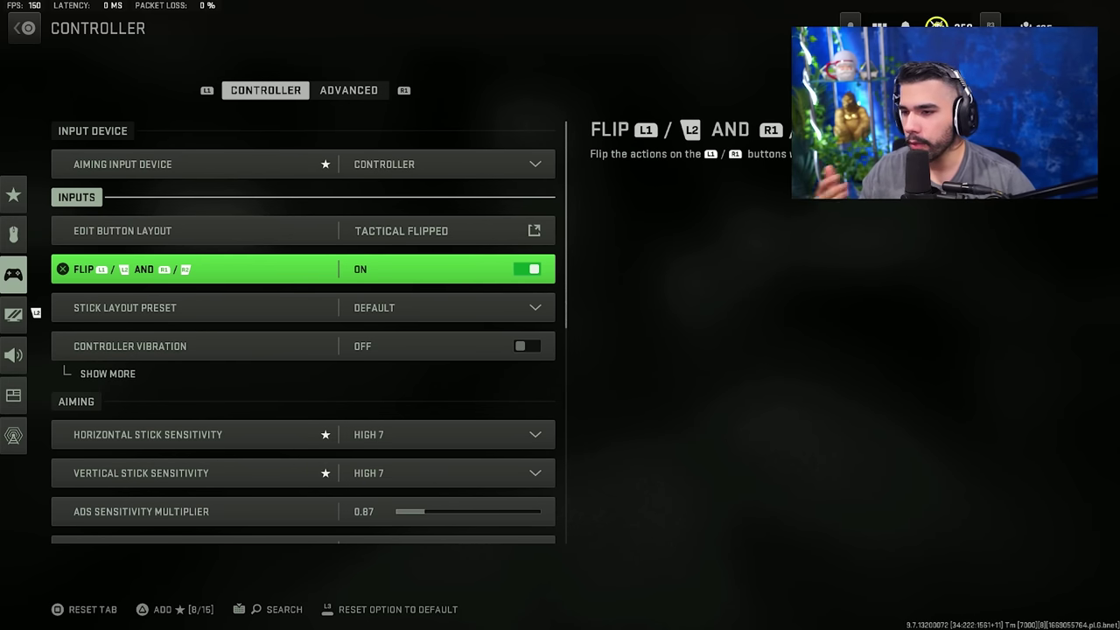
key(Up)
key(Down)
key(Down)
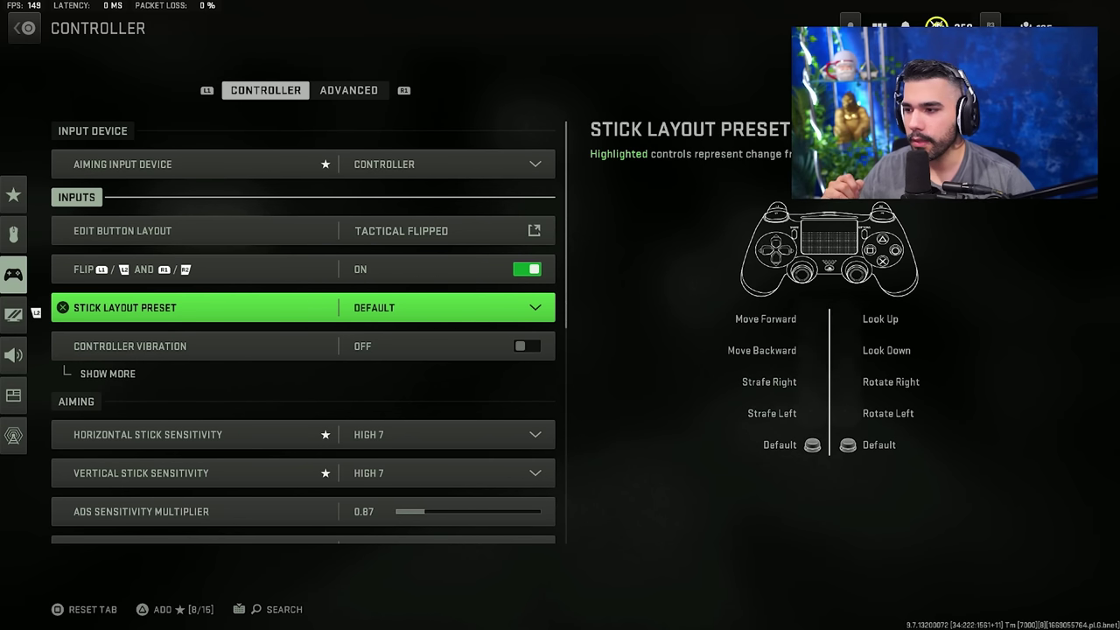
key(Down)
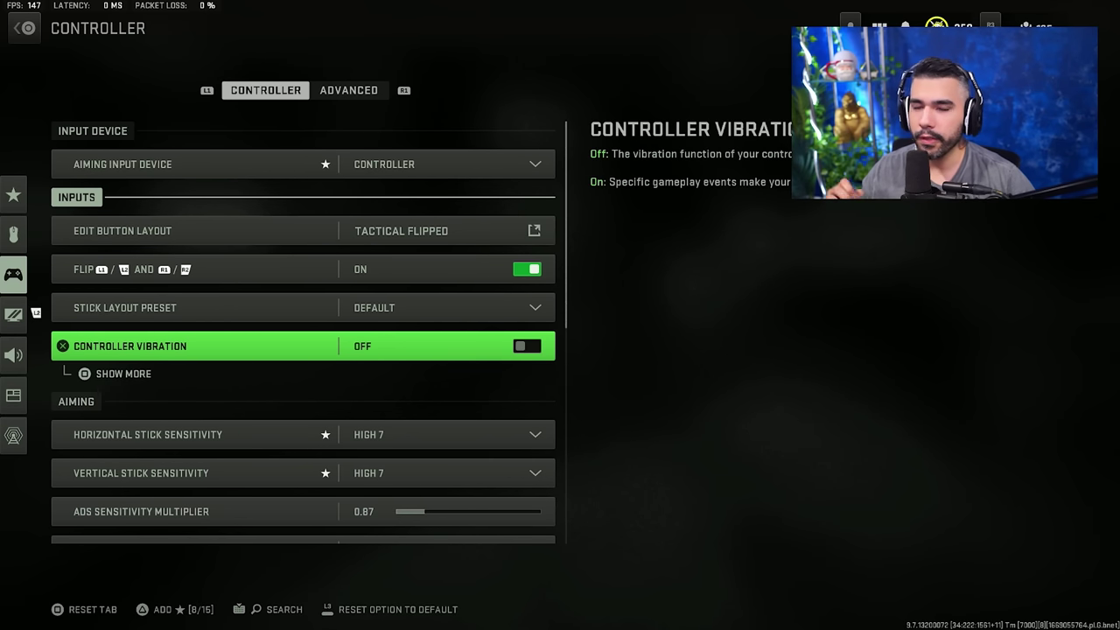
Review the Horizontal Stick Sensitivity, Vertical Stick Sensitivity and ADS Sensitivity Multiplier settings in the Aiming section
key(Down)
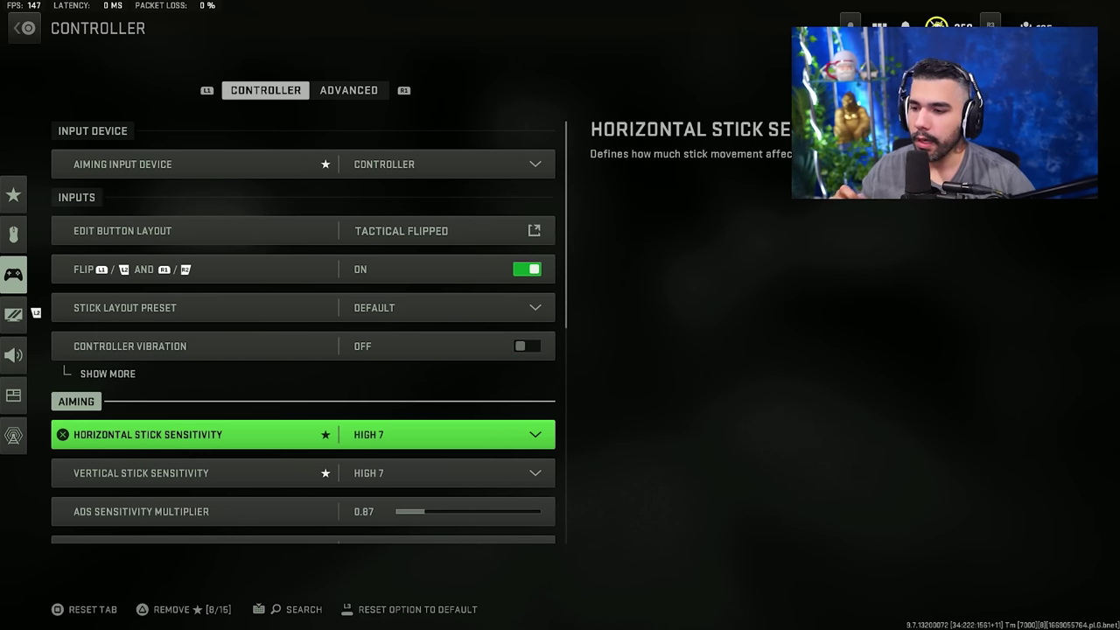
key(Down)
key(Down)
key(Down)
key(Up)
key(Up)
key(Up)
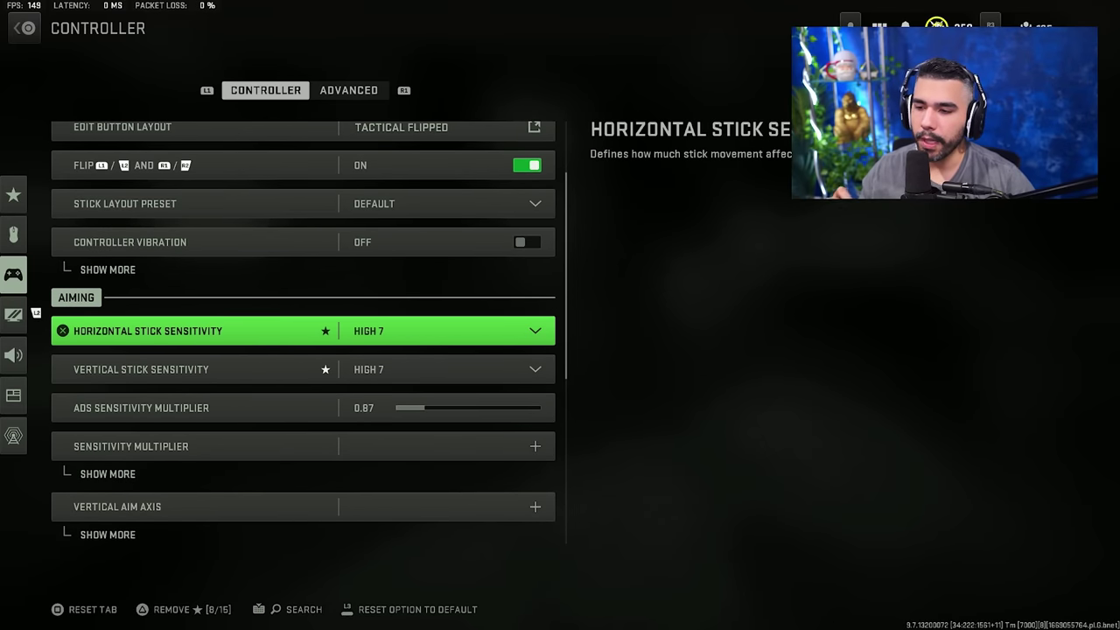
key(Down)
key(Down)
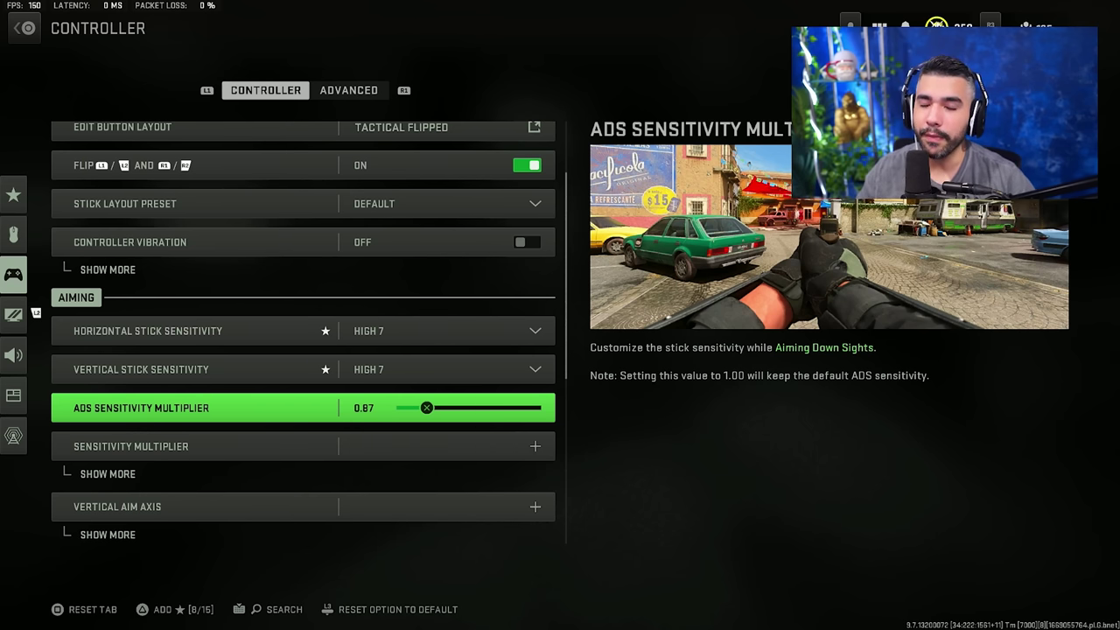
click(141, 370)
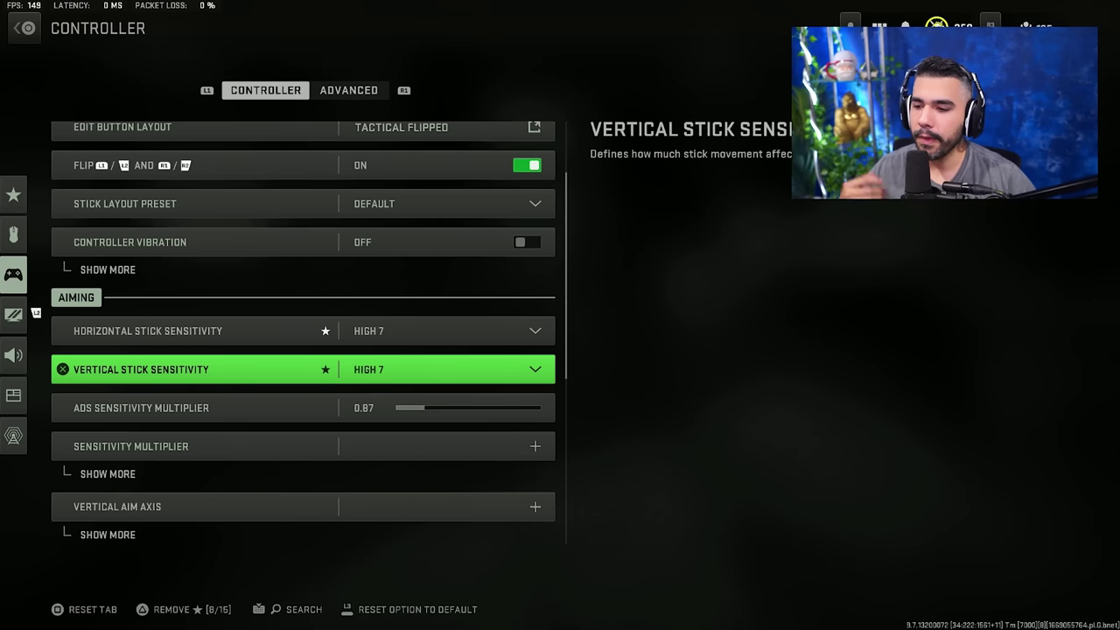
Examine the available Horizontal Stick Sensitivity levels around High 7 and close the list
key(Up)
key(Return)
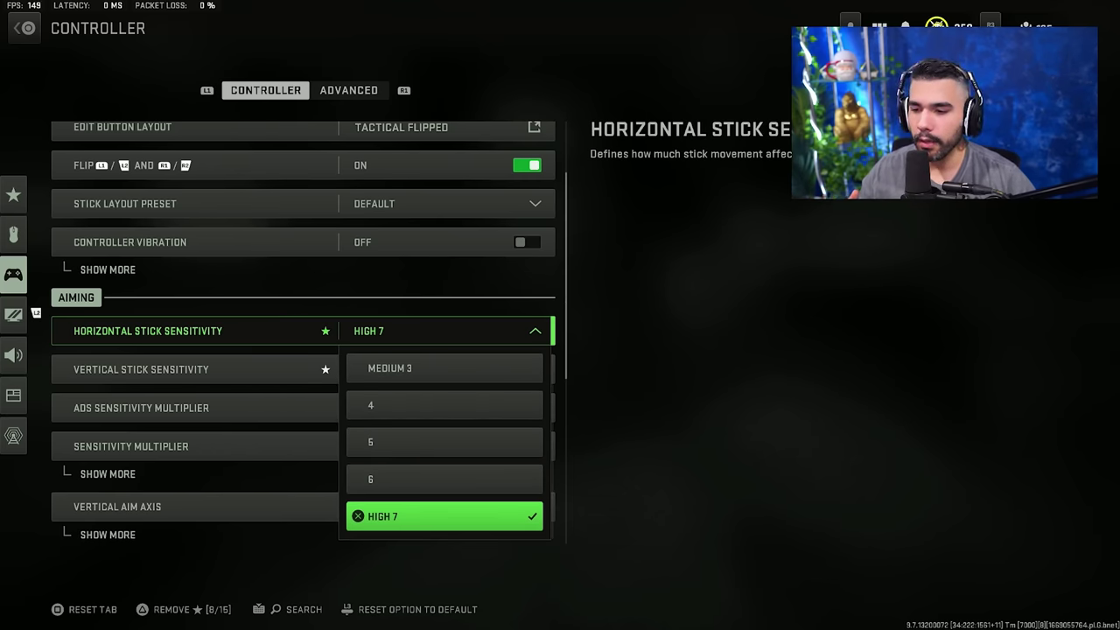
key(Up)
key(Down)
key(Down)
key(Up)
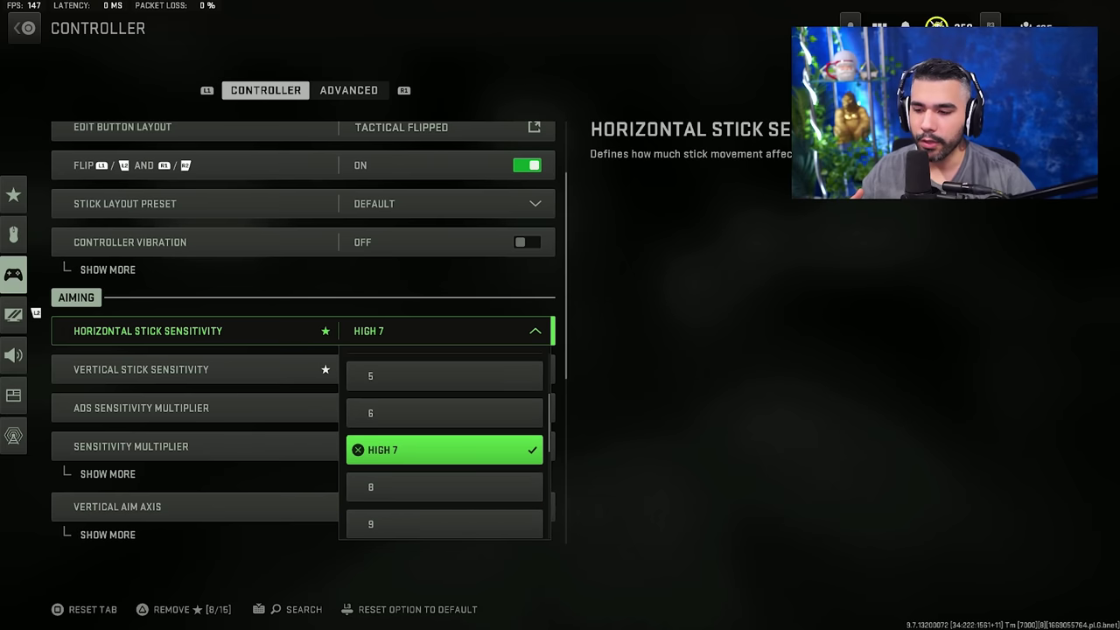
key(Down)
key(Up)
key(Down)
key(Escape)
Compare the ADS Sensitivity Multiplier setting with the vertical and horizontal stick sensitivities
key(Down)
key(Down)
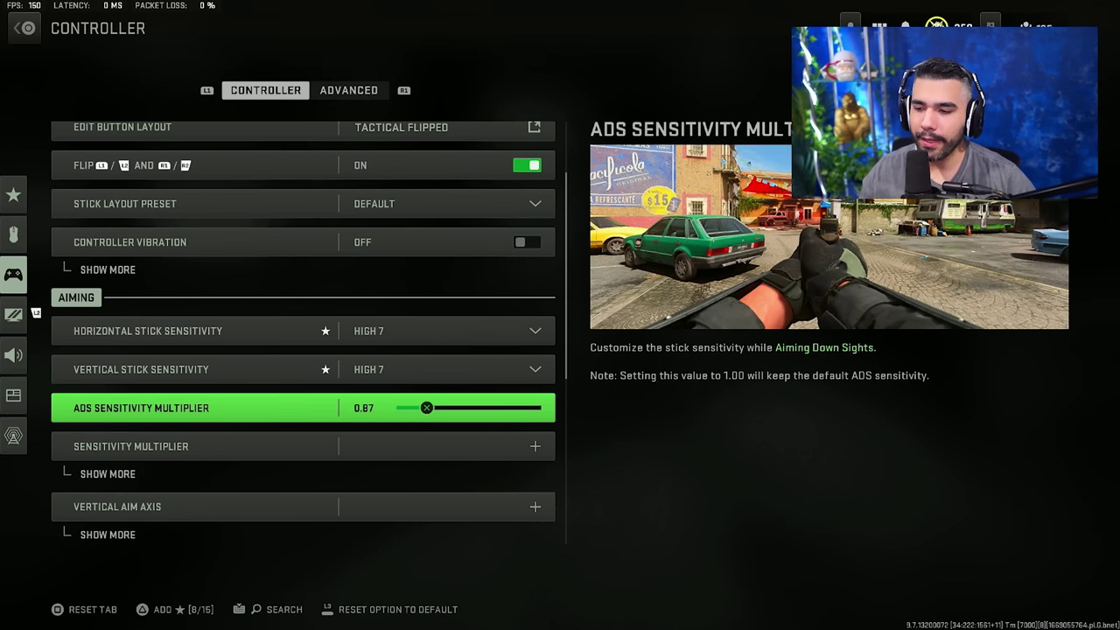
key(Up)
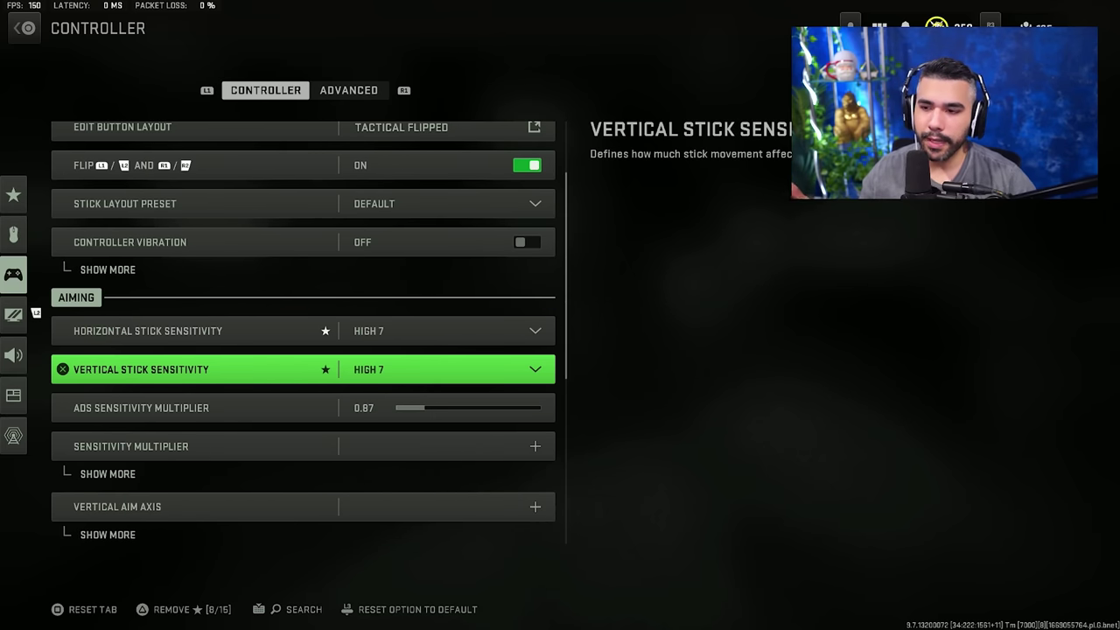
key(Down)
key(Up)
key(Up)
key(Down)
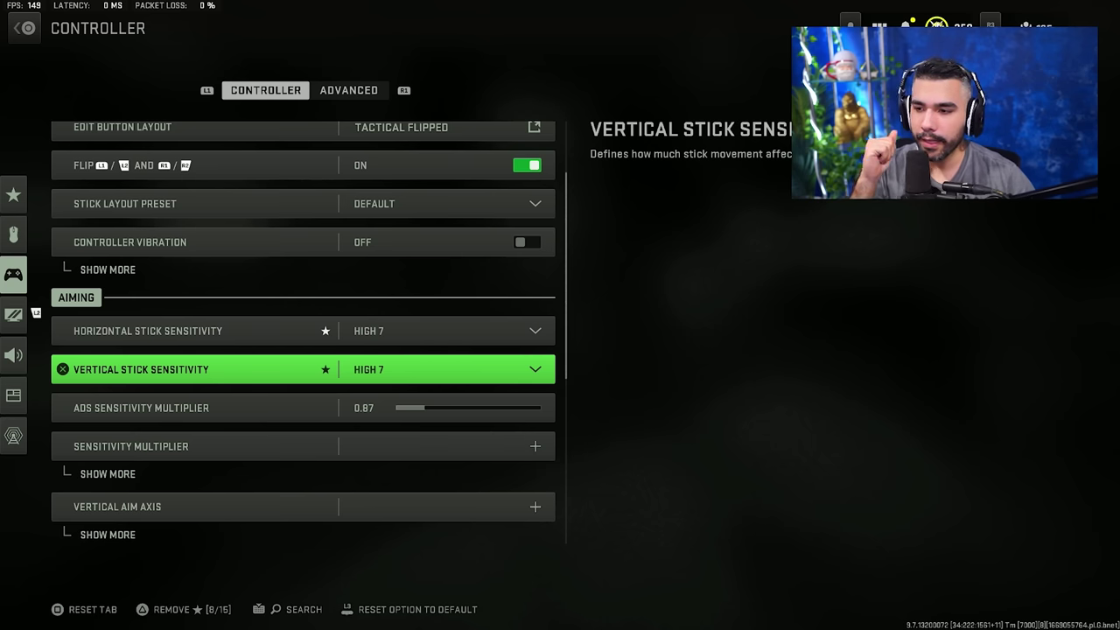
key(Up)
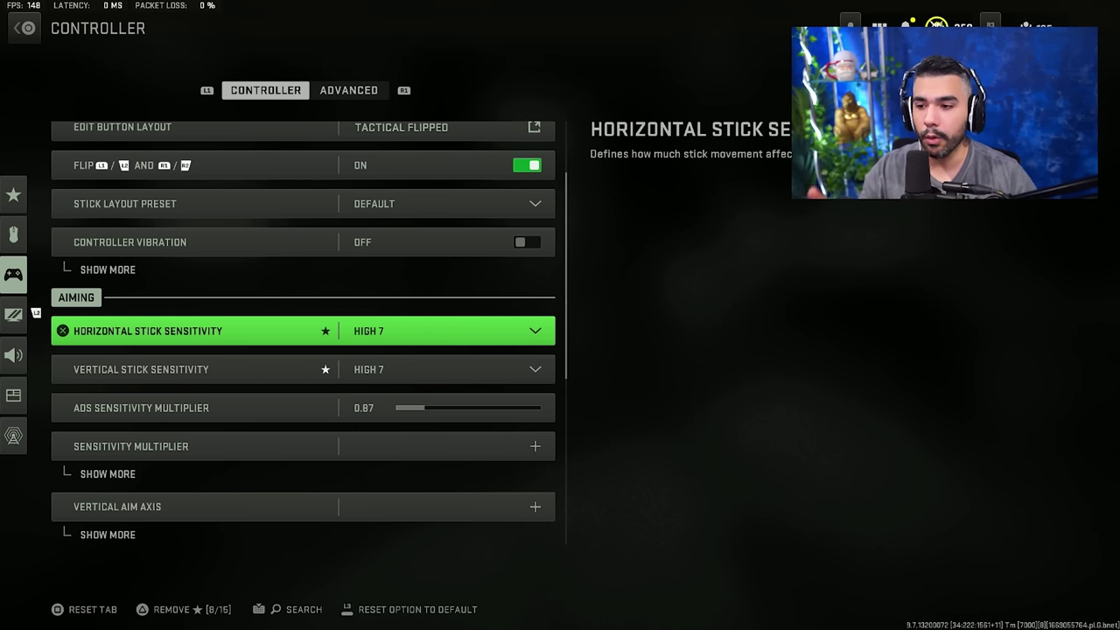
key(Down)
key(Down)
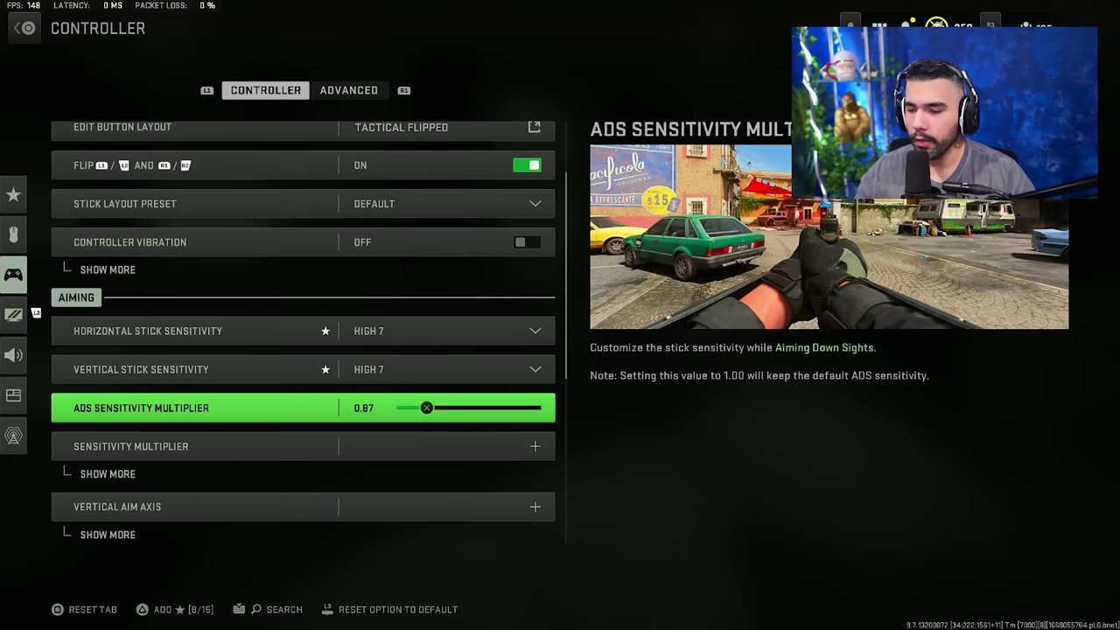
Expand the Sensitivity Multiplier group to check its third person, vehicle and tablet multipliers, and collapse it again
key(Down)
key(Return)
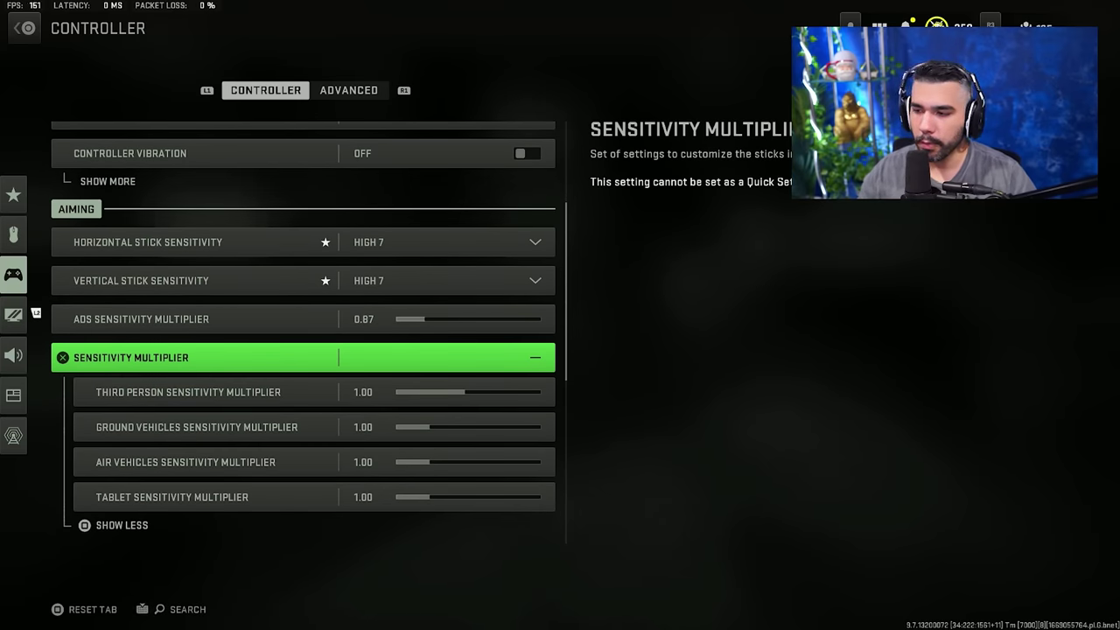
key(Return)
Choose Automatic Tactical Sprint as the Automatic Sprint option in the controller's Gameplay section
key(Down)
key(Down)
key(Down)
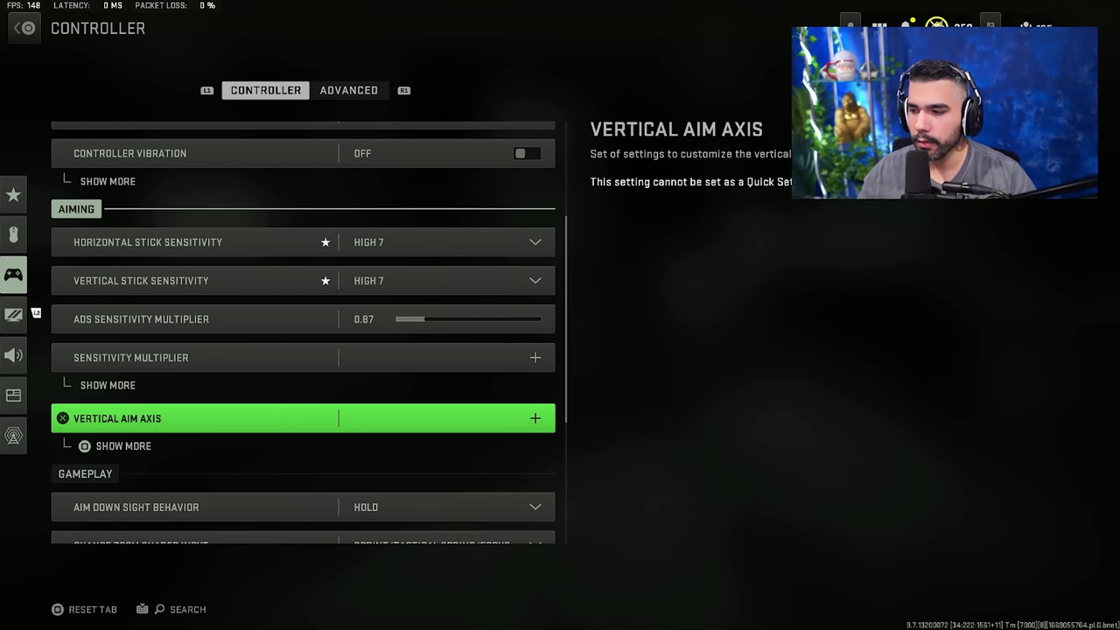
key(Down)
key(Down)
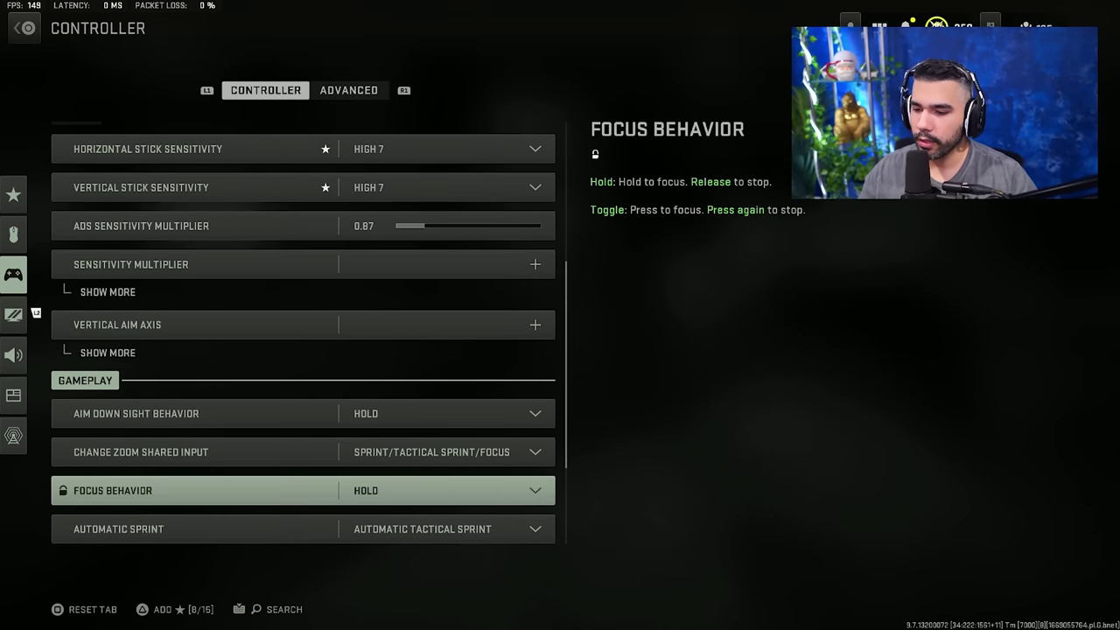
key(Return)
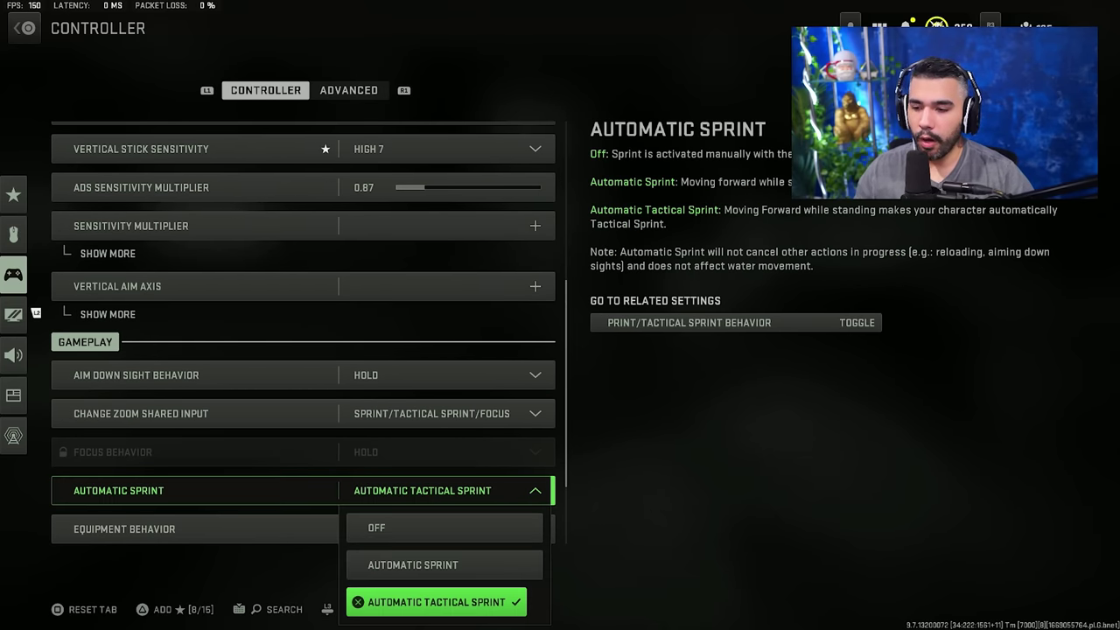
key(Return)
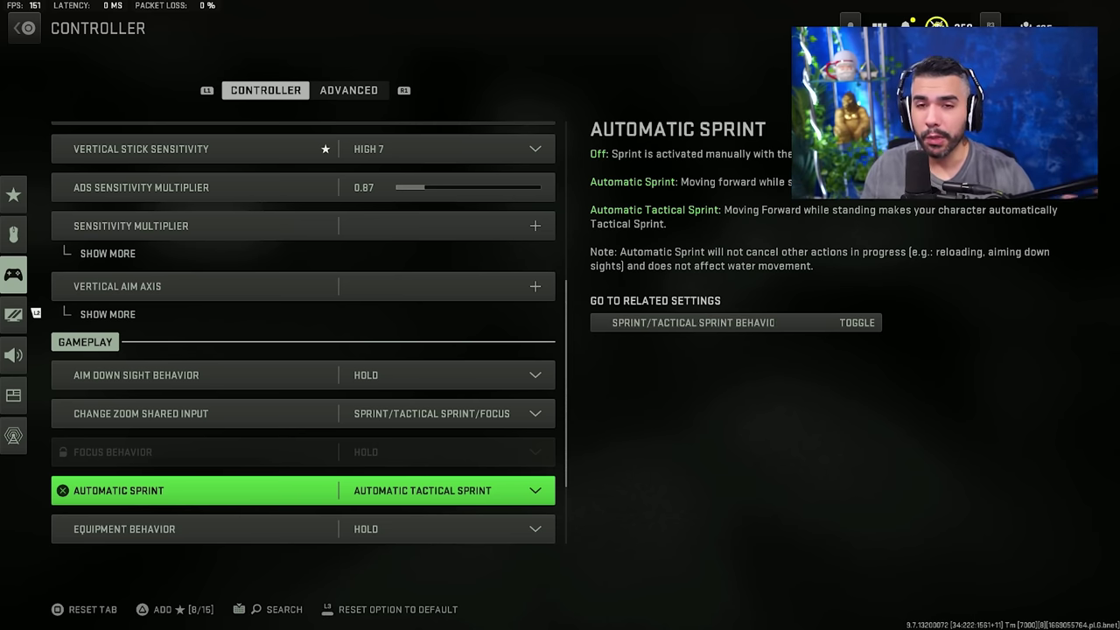
Choose Prioritize Interact as the Interact/Reload Behavior in the controller's Gameplay section
key(Down)
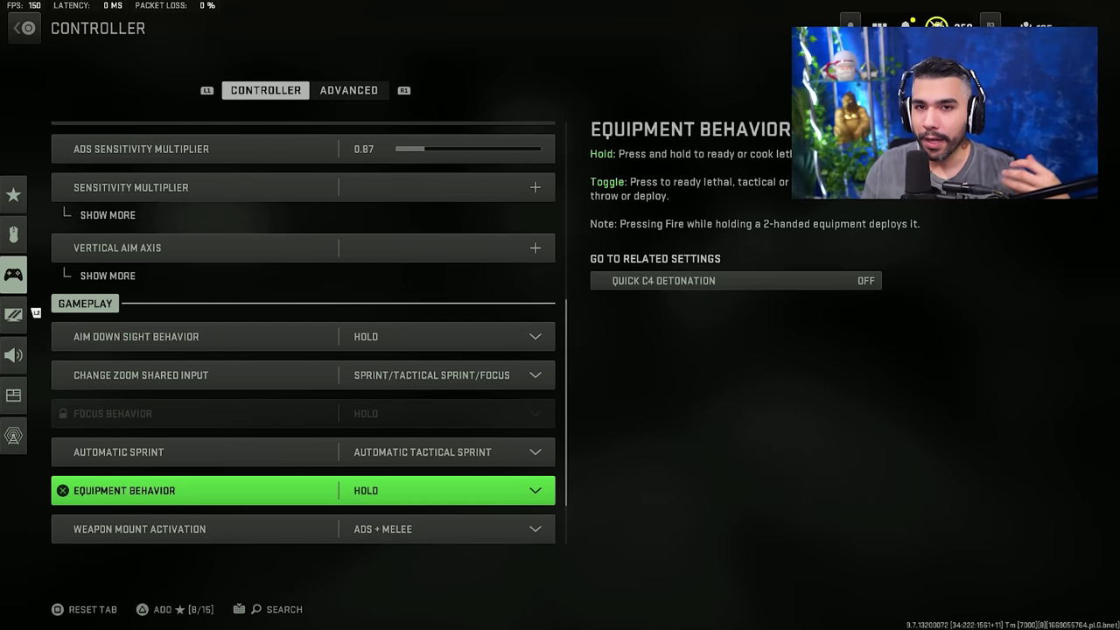
key(Down)
key(Up)
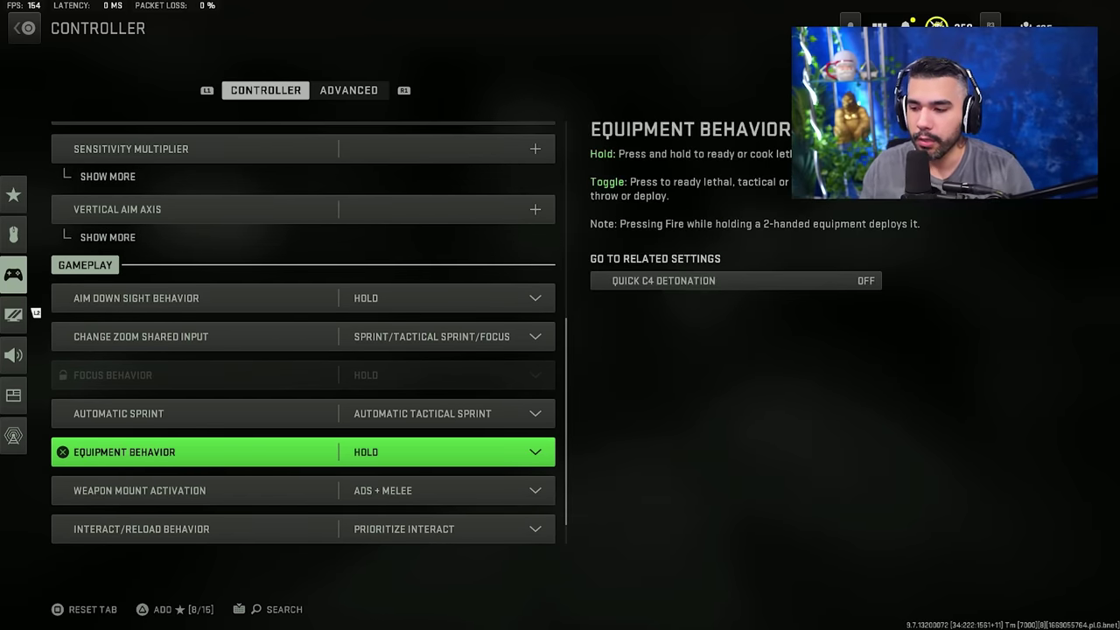
key(Down)
key(Down)
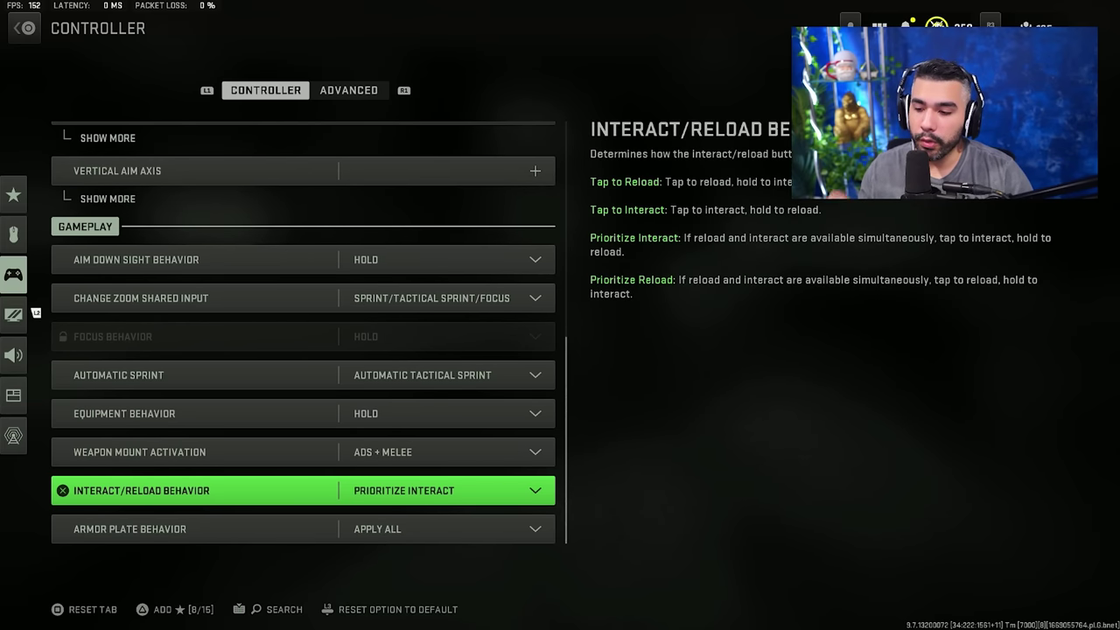
key(Return)
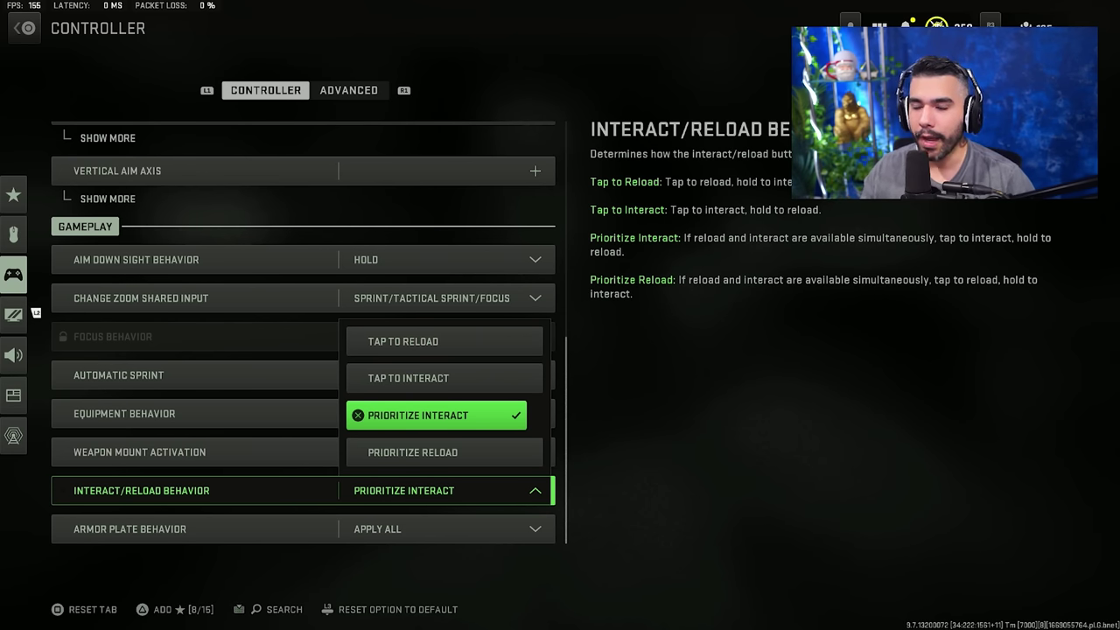
click(444, 378)
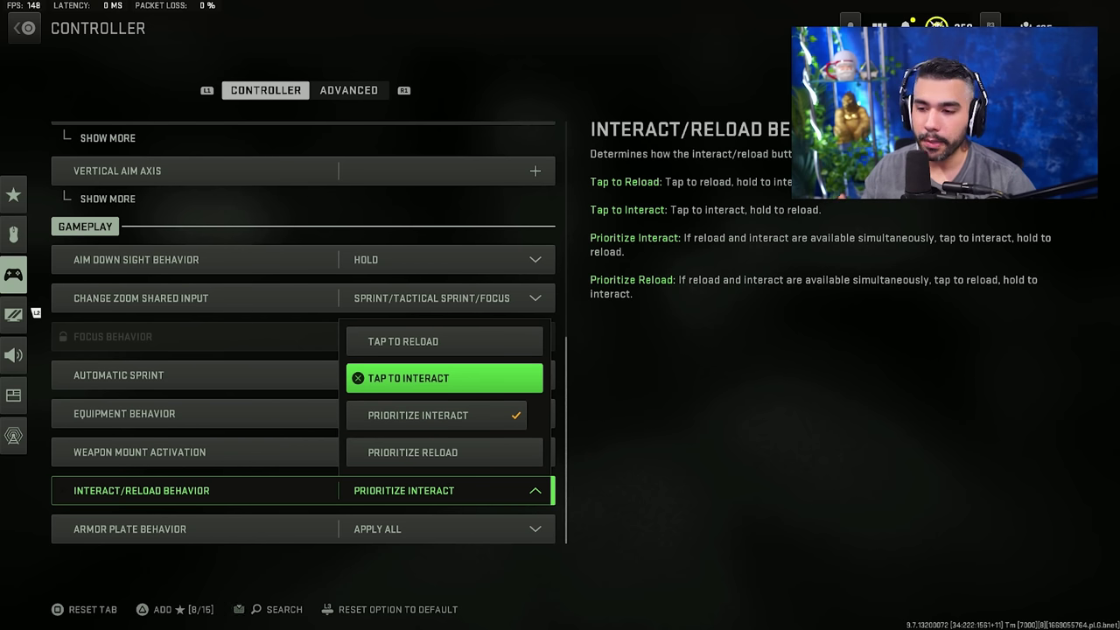
click(436, 415)
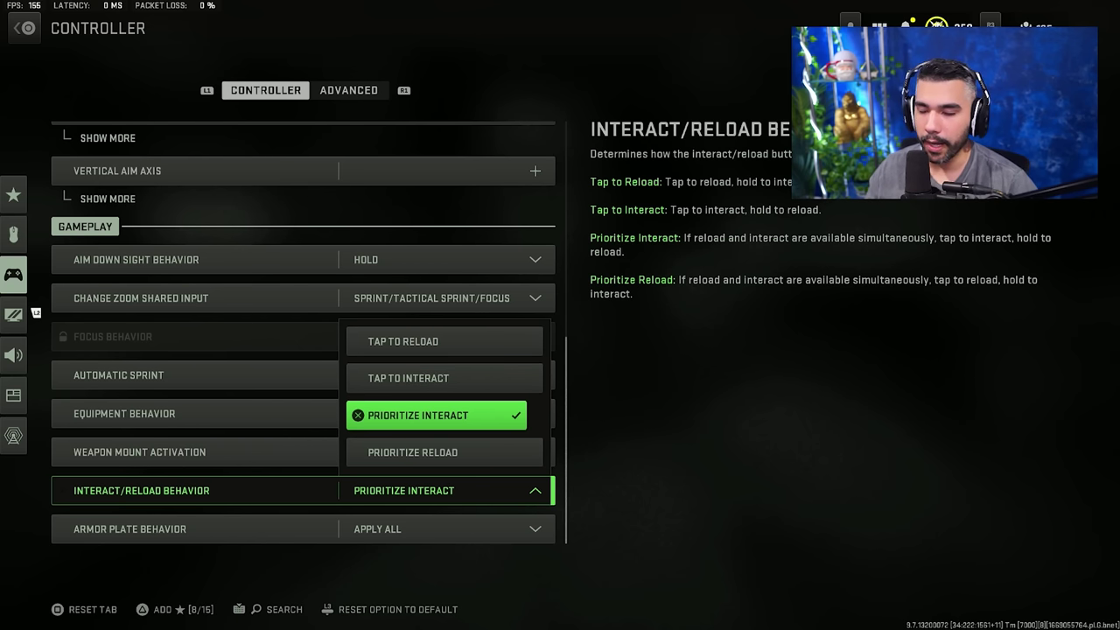
key(Return)
Choose Apply All as the Armor Plate Behavior
key(Down)
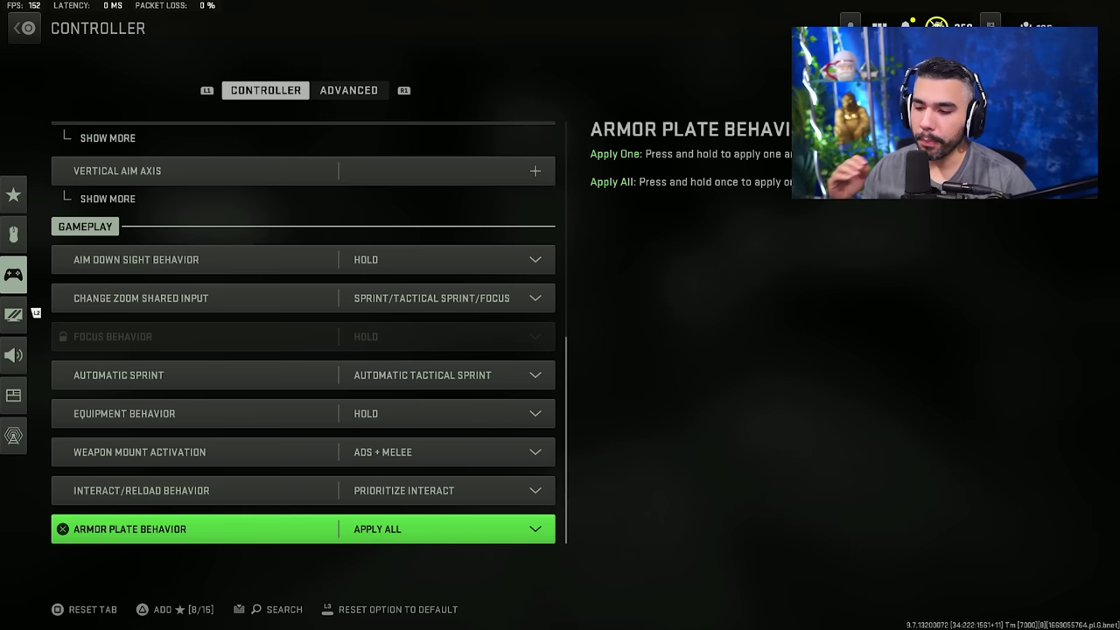
key(Return)
key(Return)
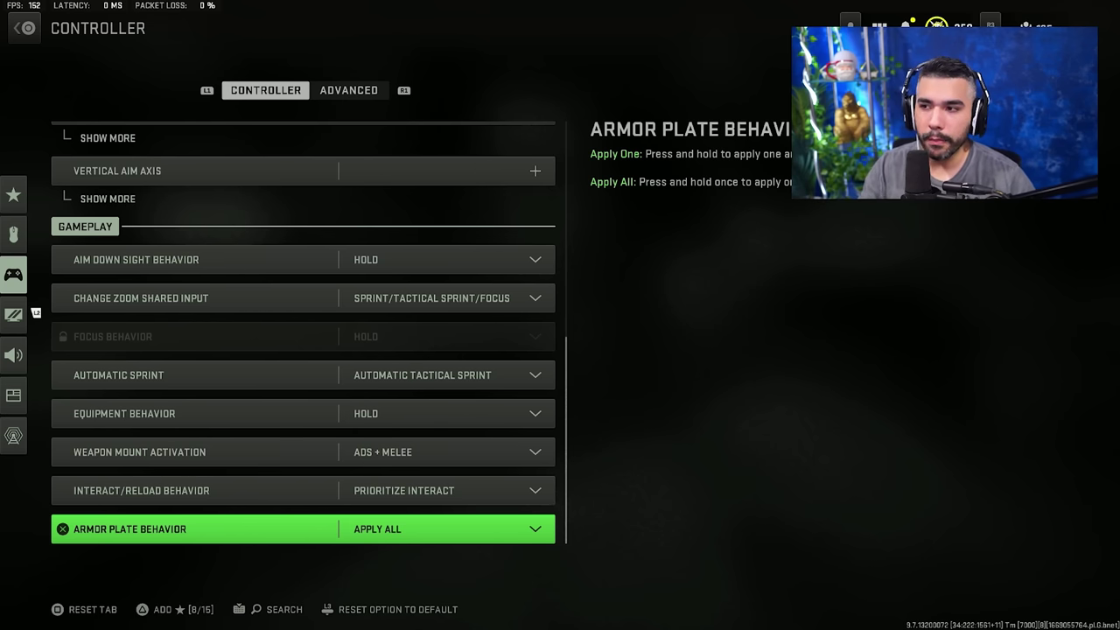
Review the Aim Assist Type options in the advanced controller settings, from Precision to Black Ops, and keep Default
key(e)
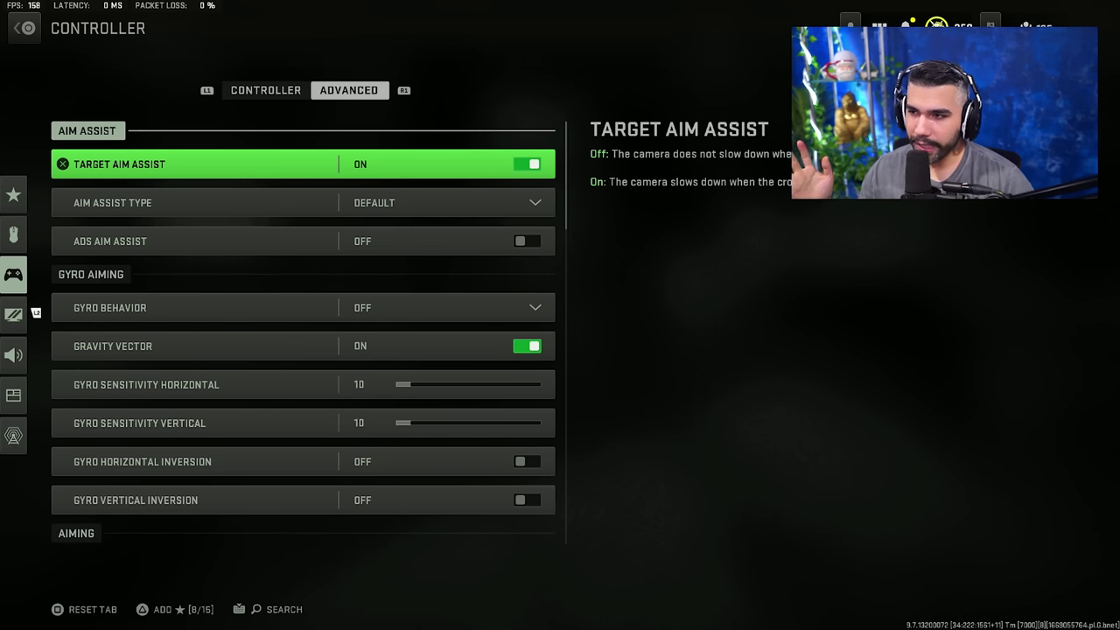
click(112, 203)
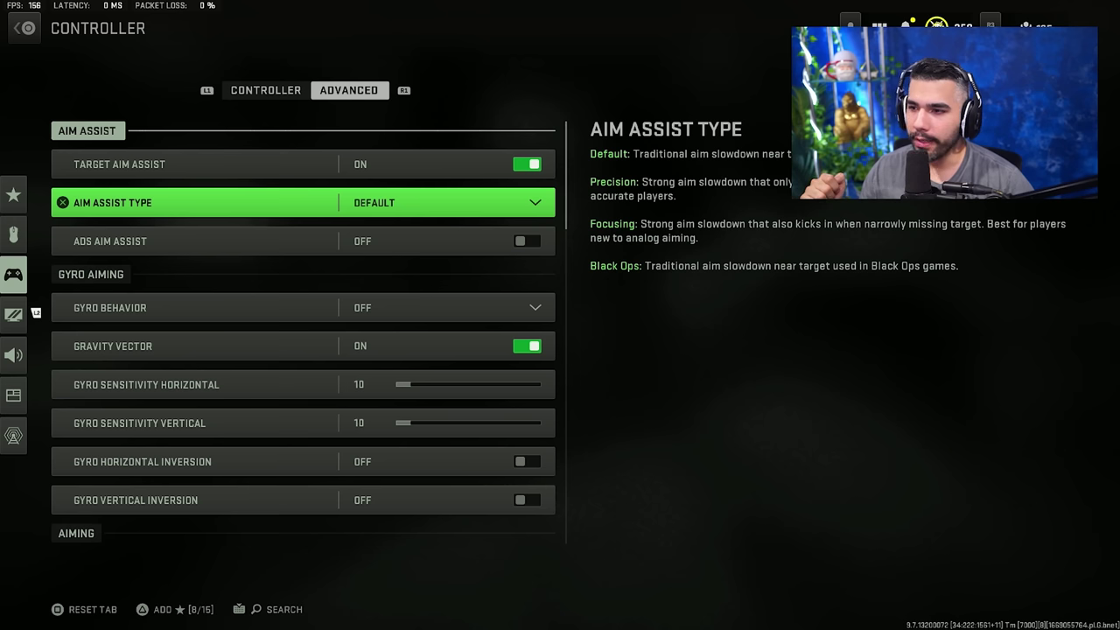
key(Return)
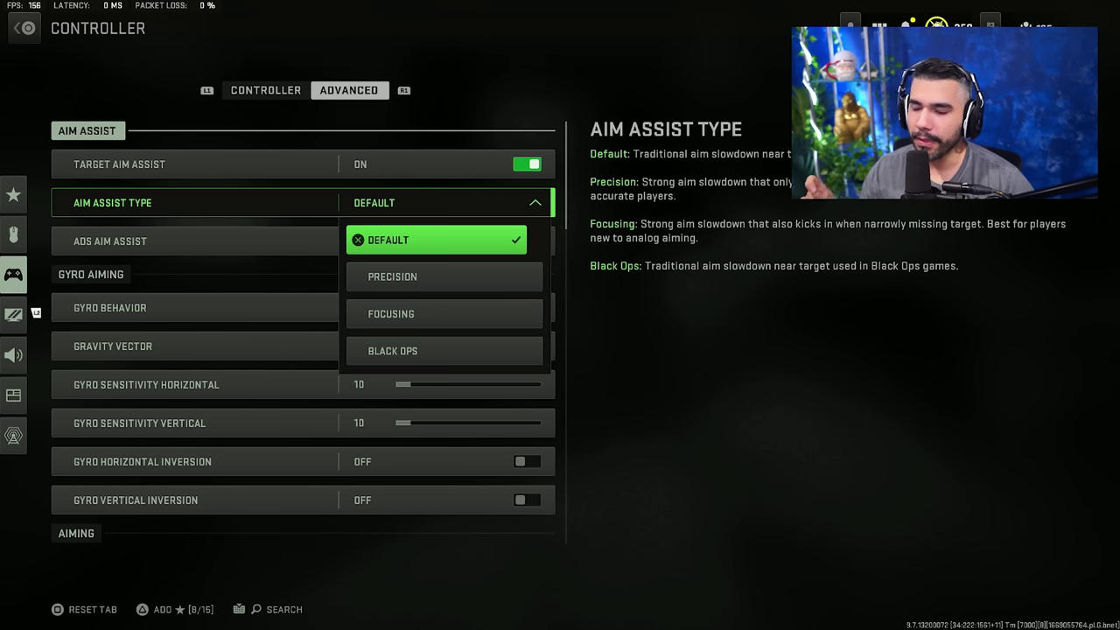
key(Down)
key(Down)
key(Down)
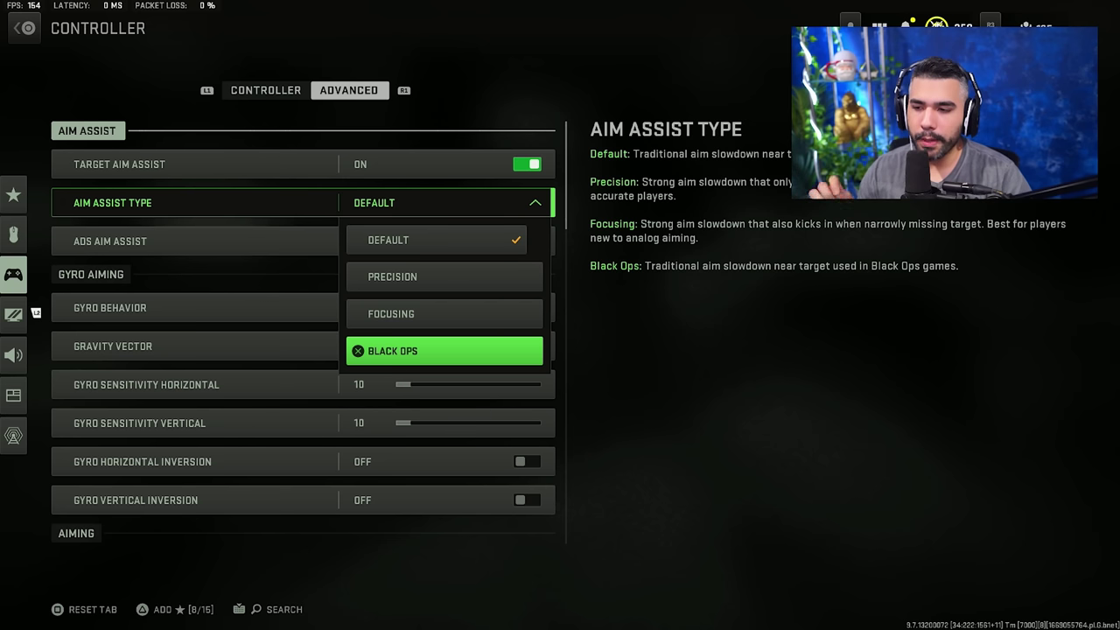
key(Up)
key(Up)
key(Up)
key(Down)
key(Down)
key(Down)
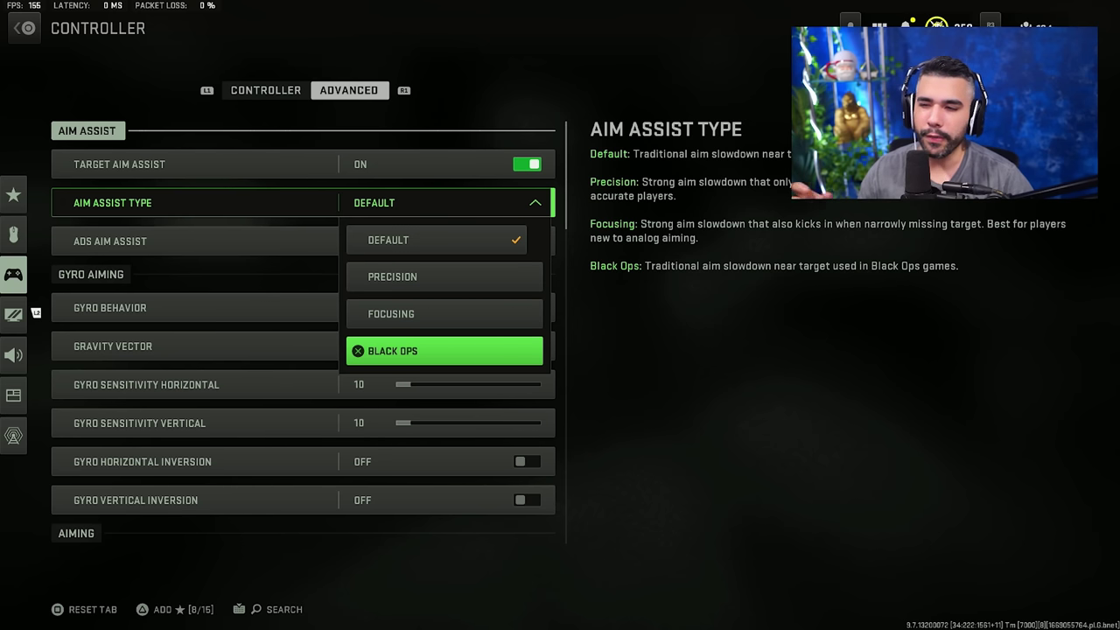
key(Up)
key(Up)
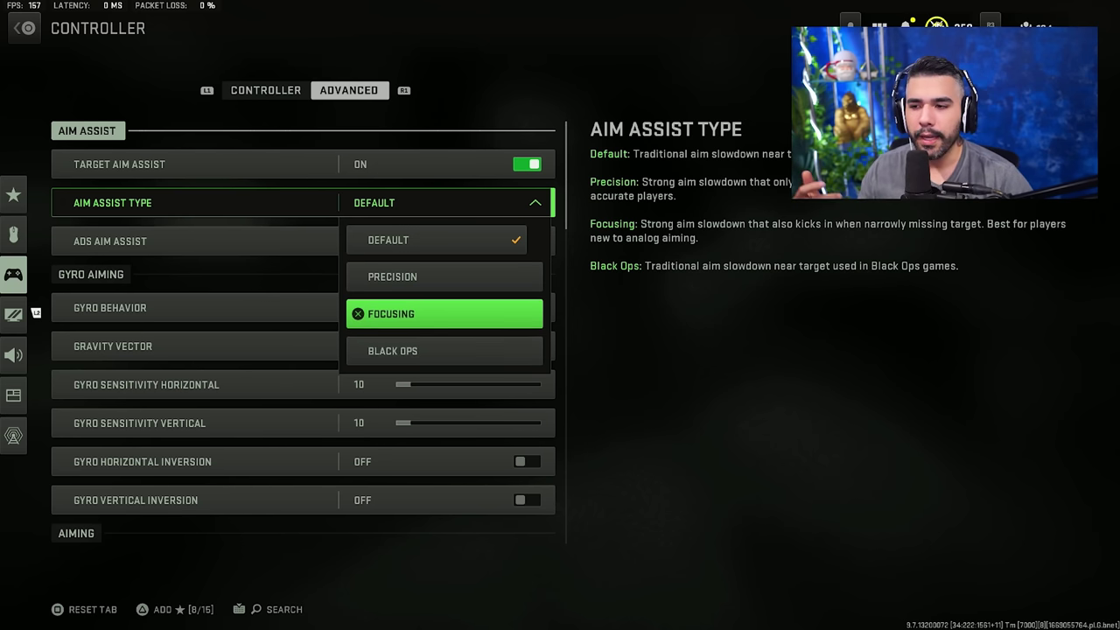
key(Return)
key(Down)
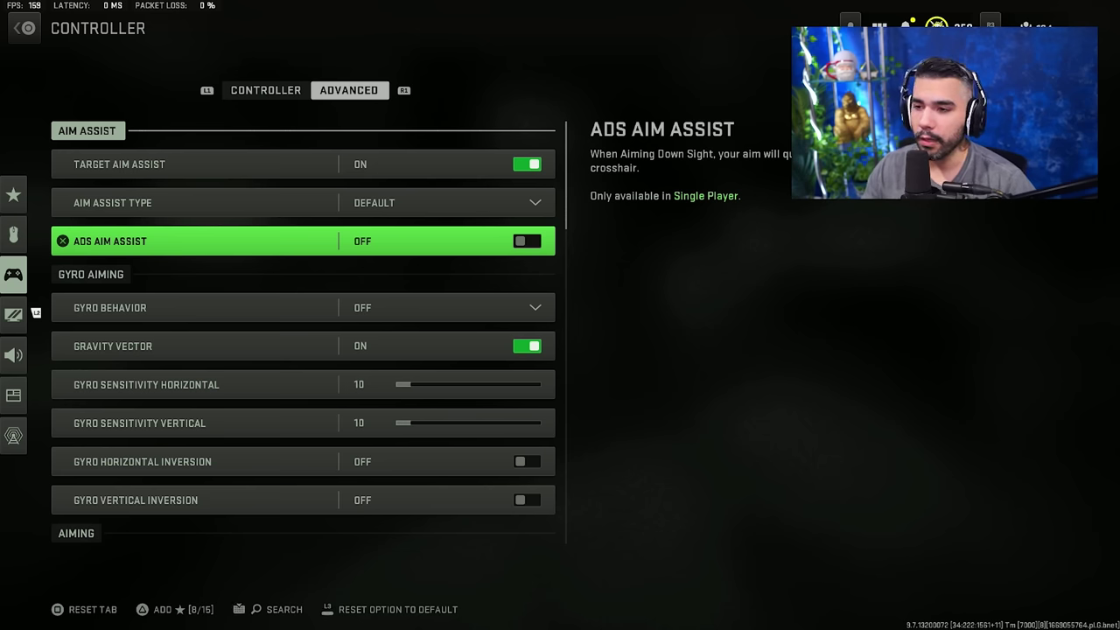
Switch ADS Aim Assist on and back off in the Aim Assist section
key(Up)
key(Down)
key(Down)
key(Down)
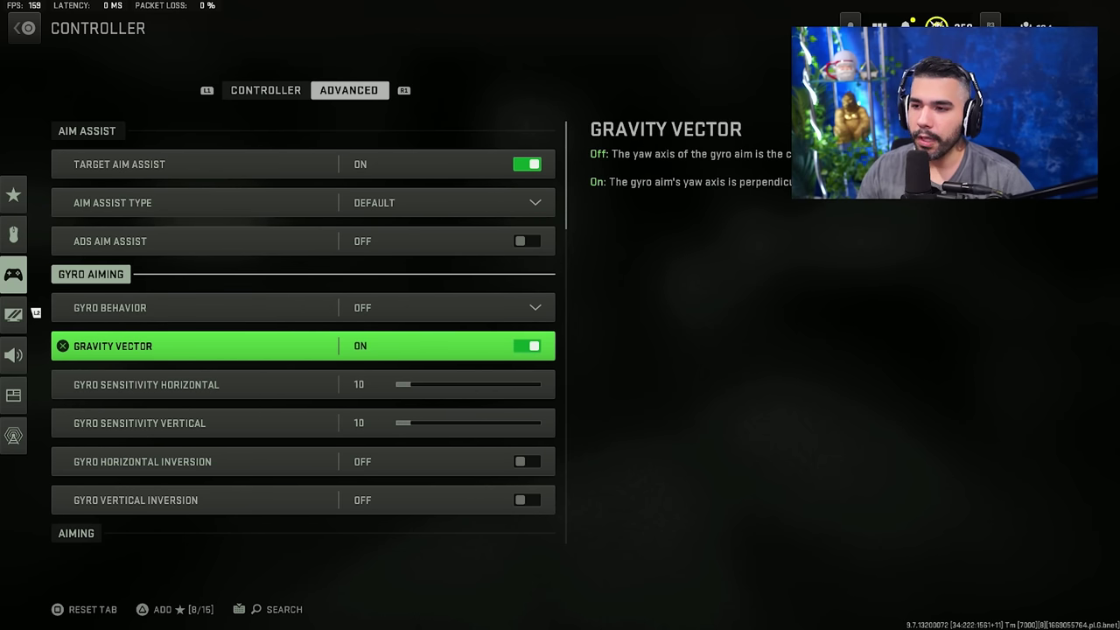
key(Up)
key(Up)
key(Return)
key(Return)
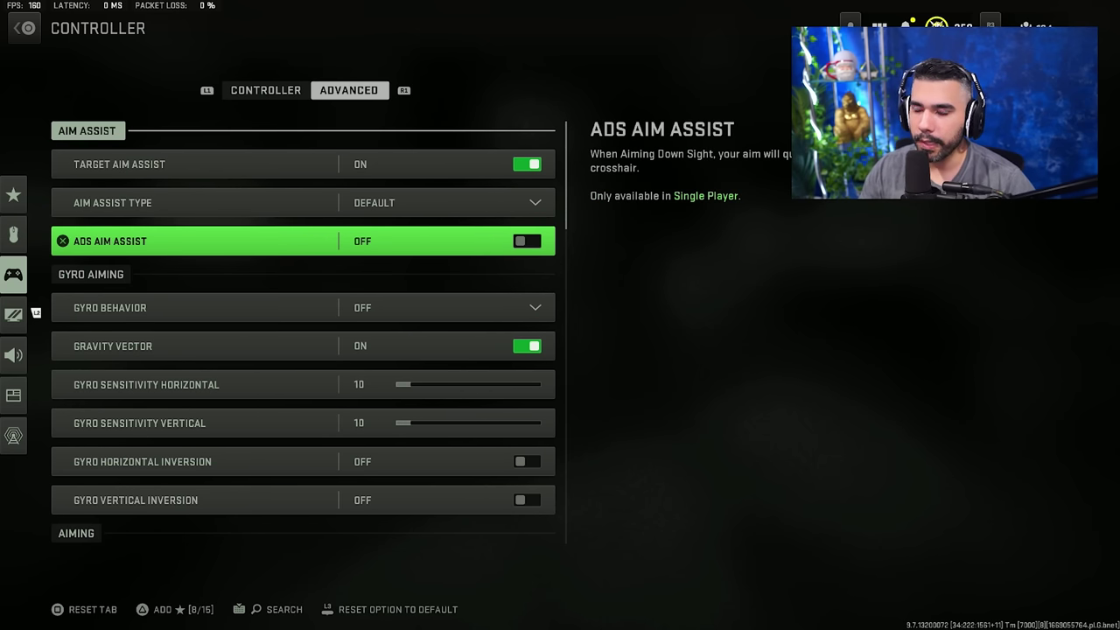
Check the Gyro Behavior options in the Gyro Aiming section and keep the setting Off
key(Down)
key(Down)
key(Down)
key(Down)
key(Down)
key(Down)
key(Down)
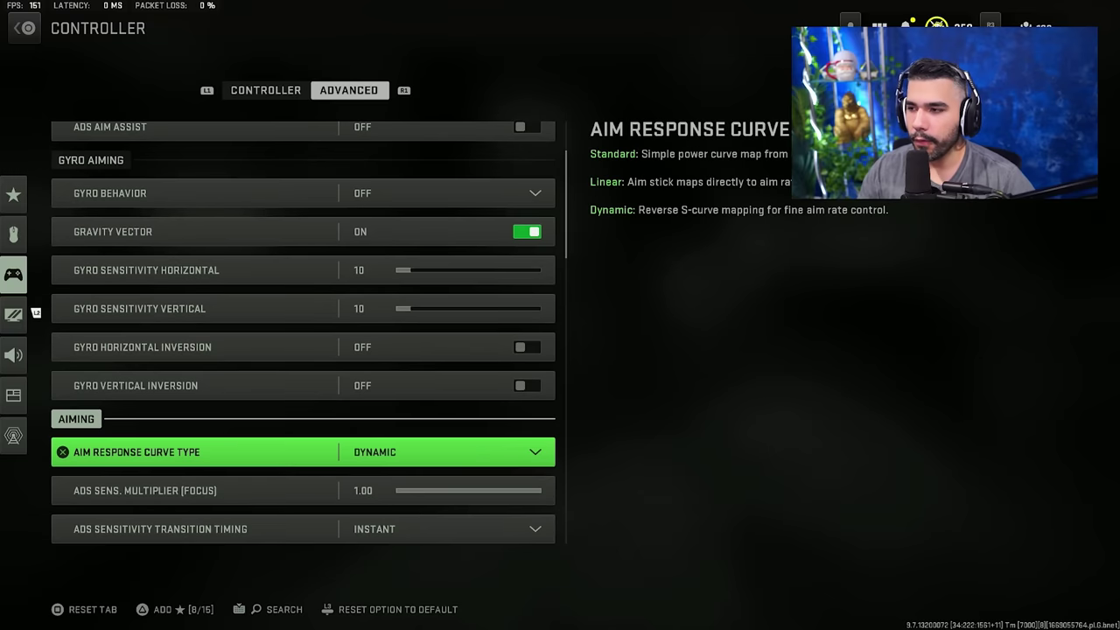
key(Up)
key(Up)
key(Up)
key(Up)
key(Up)
key(Up)
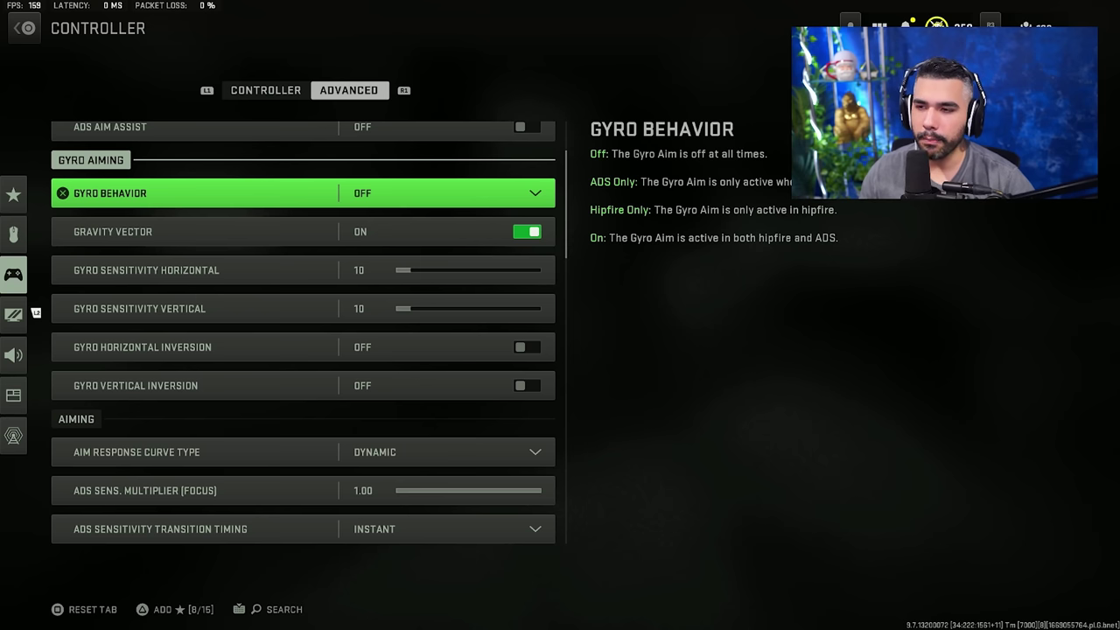
key(Return)
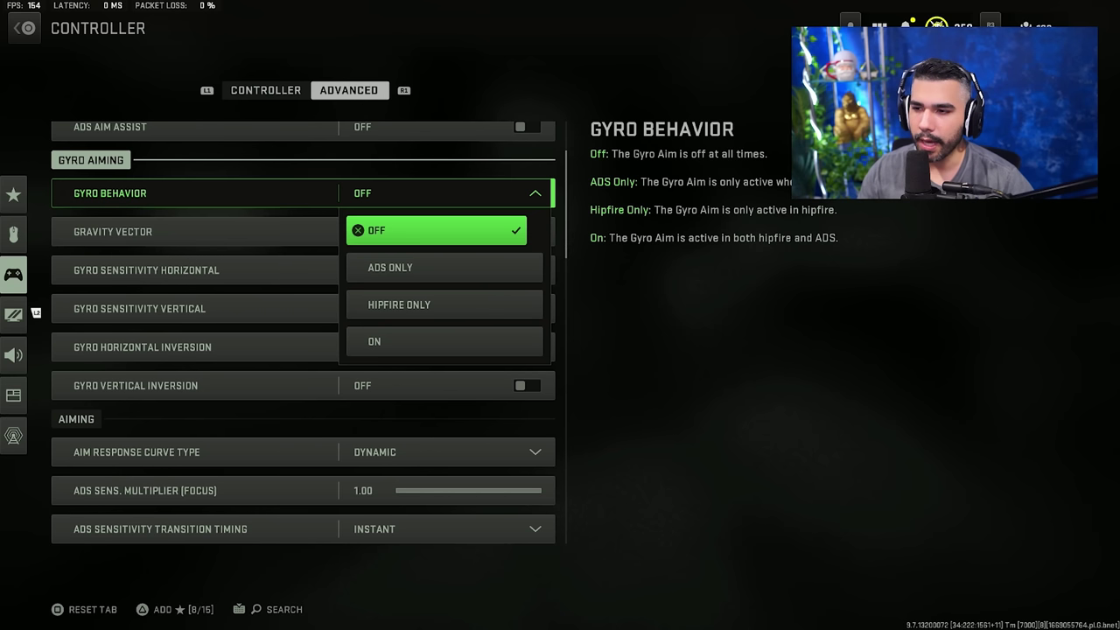
key(Return)
Examine the Standard, Linear and Dynamic options of Aim Response Curve Type and keep Dynamic
key(Down)
key(Down)
key(Down)
key(Down)
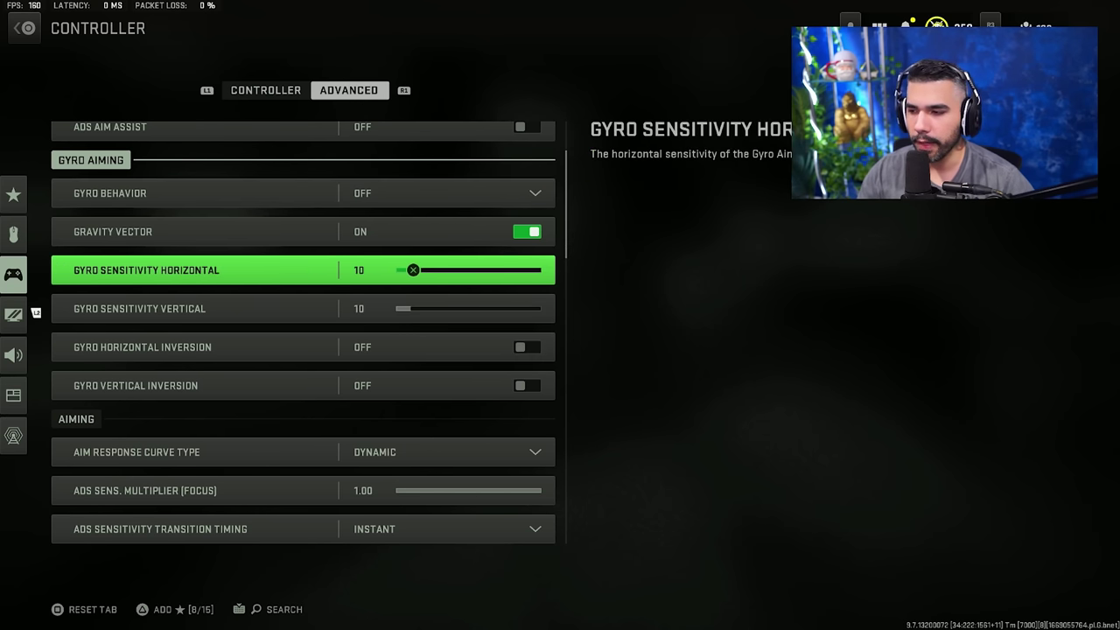
key(Down)
key(Down)
key(Return)
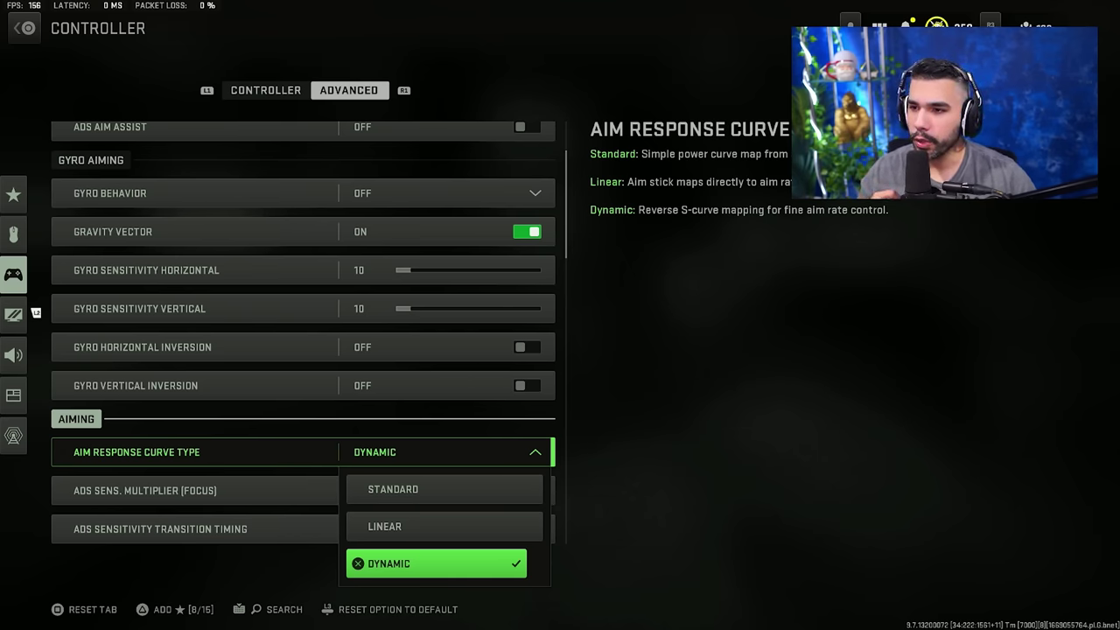
key(Return)
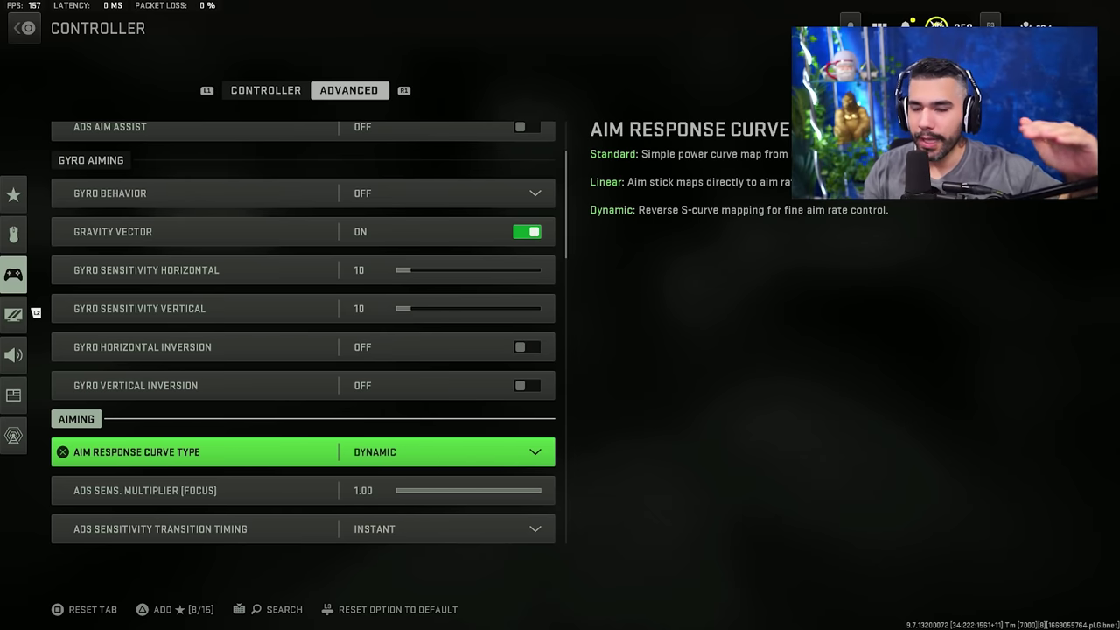
key(Return)
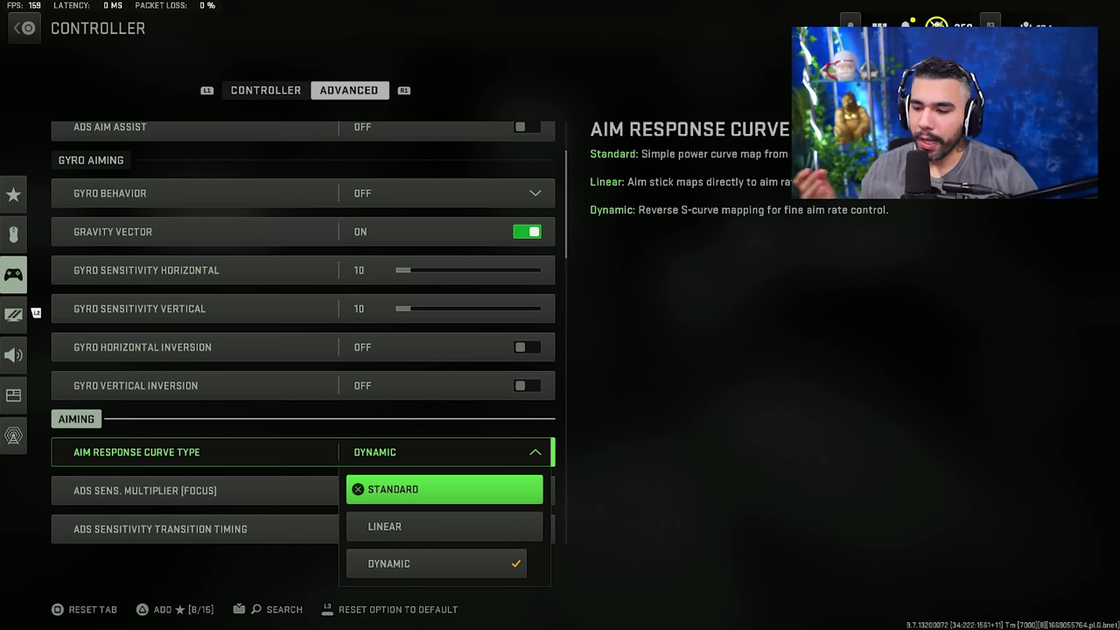
key(Escape)
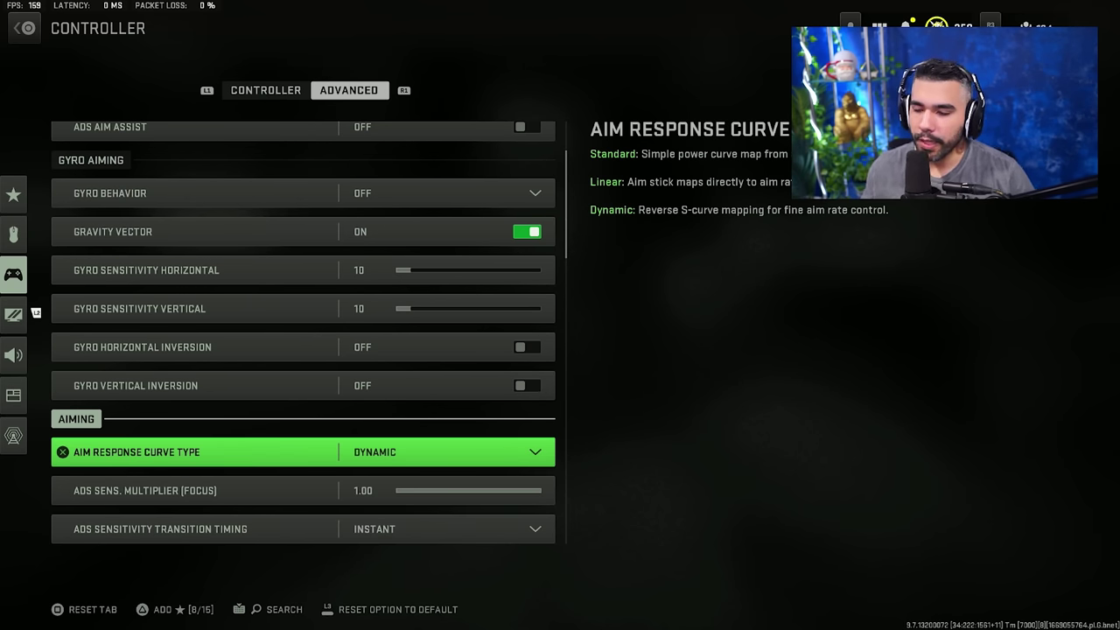
key(Return)
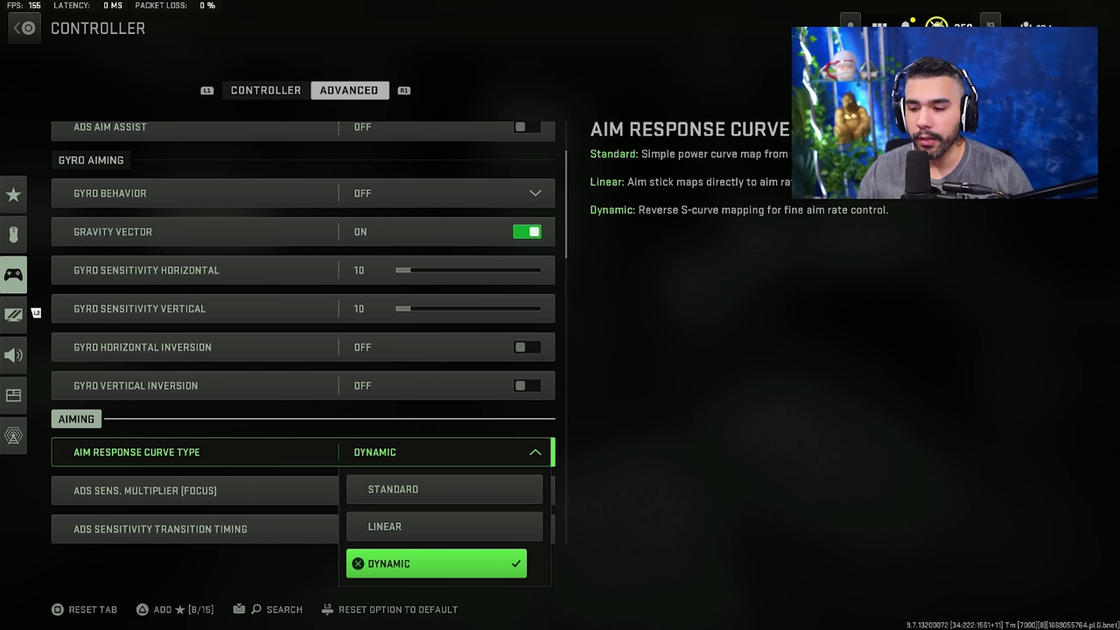
key(Escape)
Check the focus ADS sensitivity multiplier, the ADS Sensitivity Transition Timing and Custom Sensitivity Per Zoom in the Aiming section
key(Down)
key(Down)
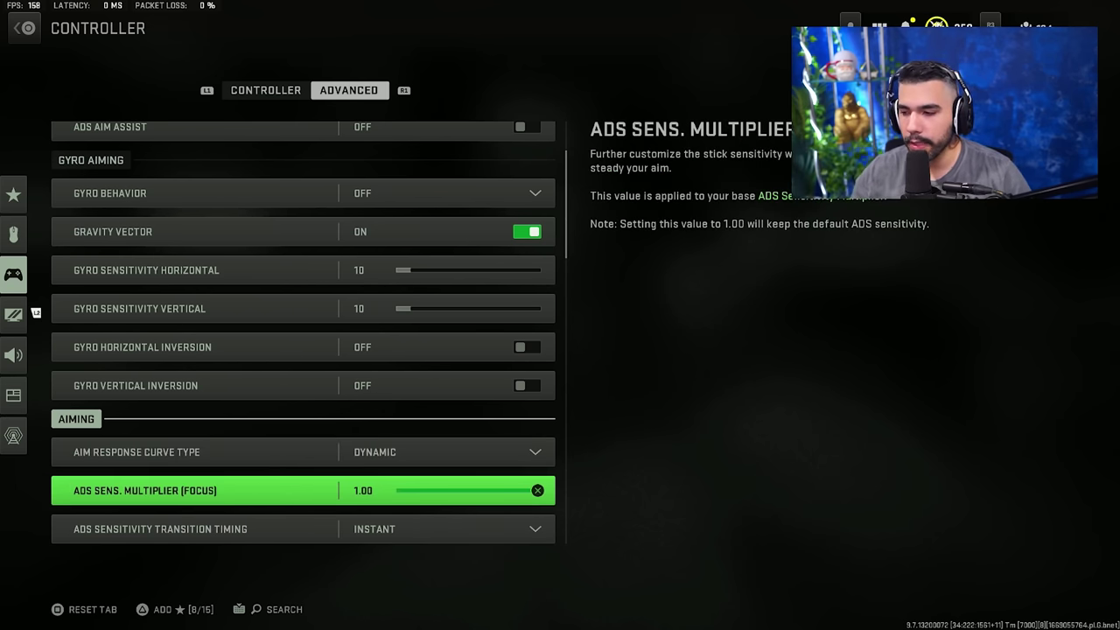
key(Up)
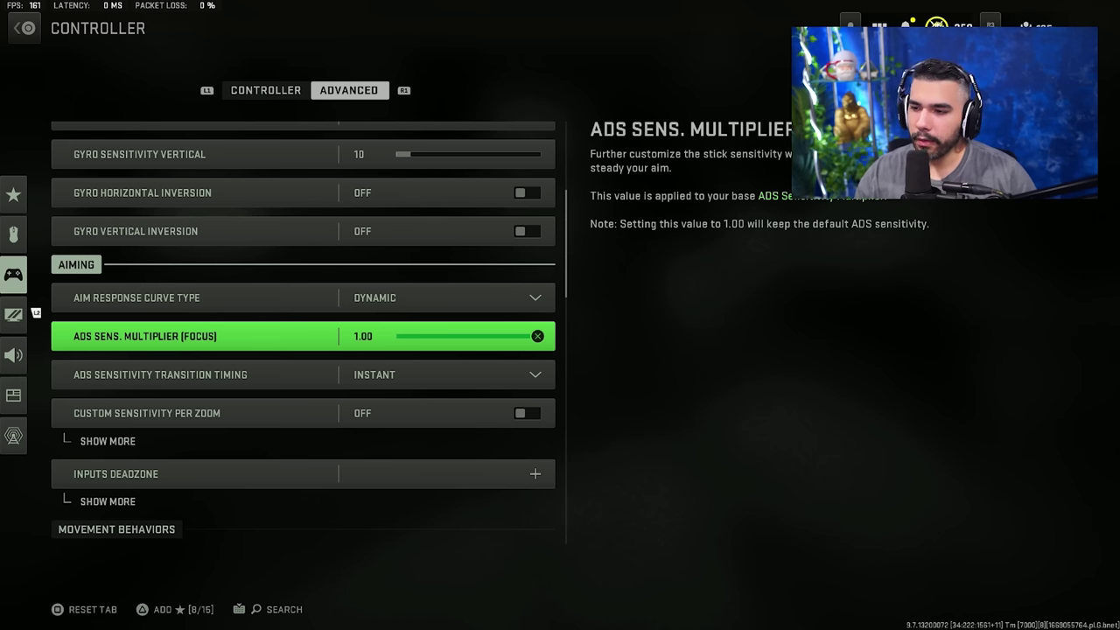
key(Down)
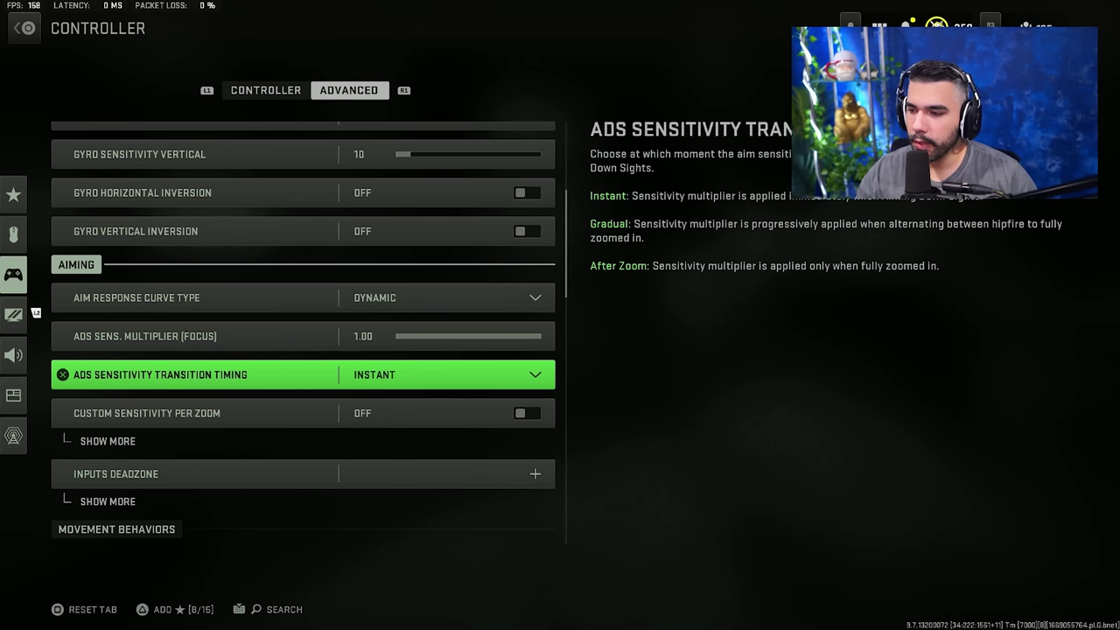
key(Down)
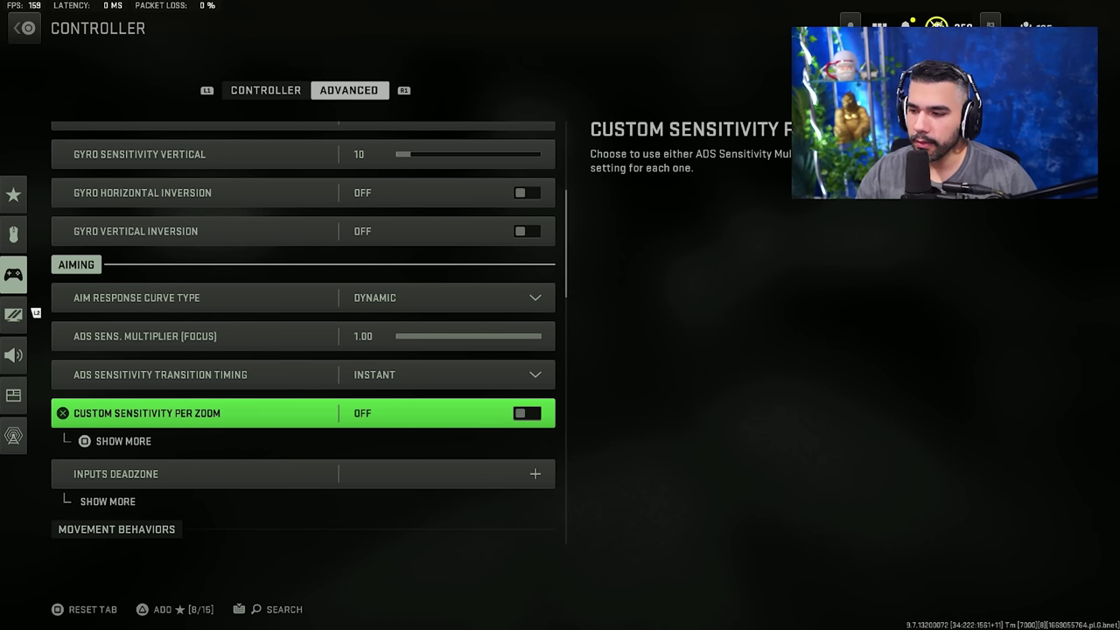
Expand the Inputs Deadzone group to reach the Left Stick Min setting
key(Down)
key(Return)
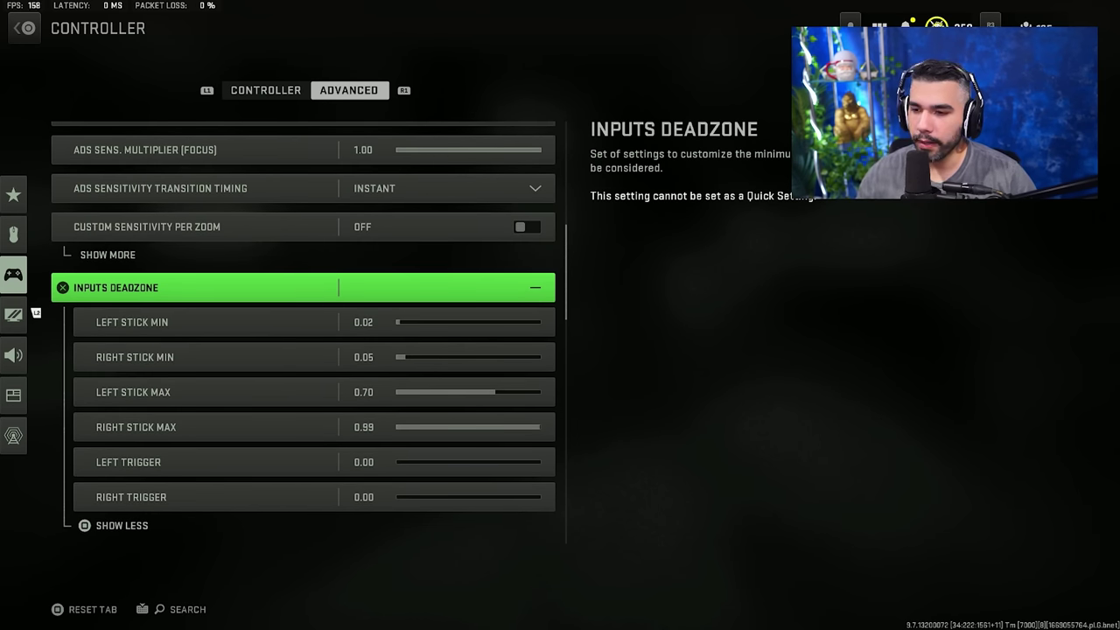
key(Down)
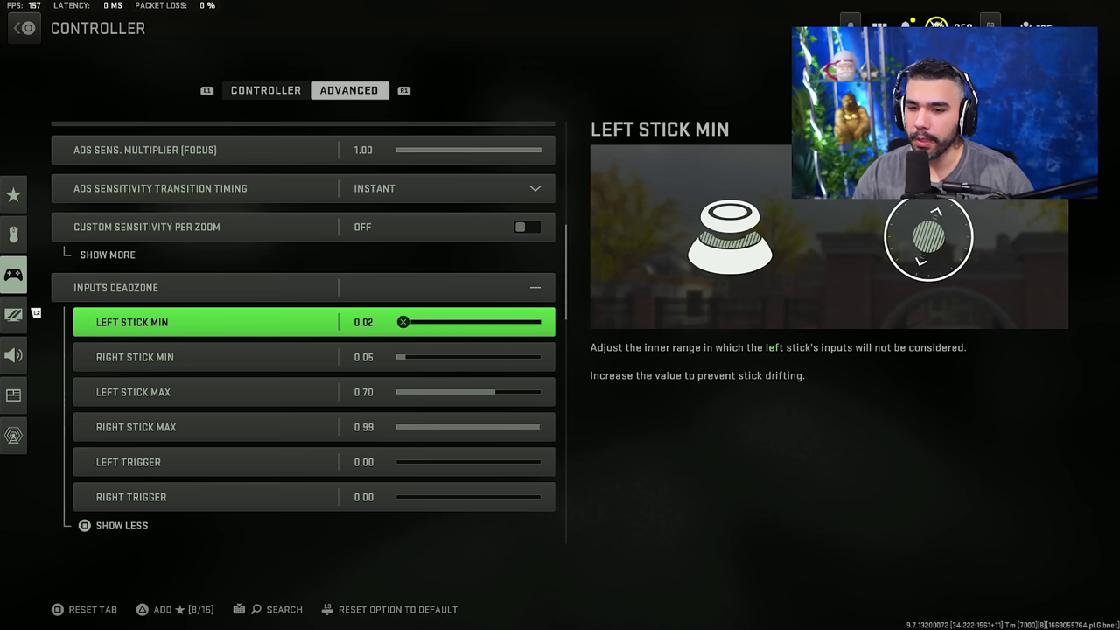
Try a Left Stick Min deadzone of 0.00 and return it to 0.02
key(Left)
key(Left)
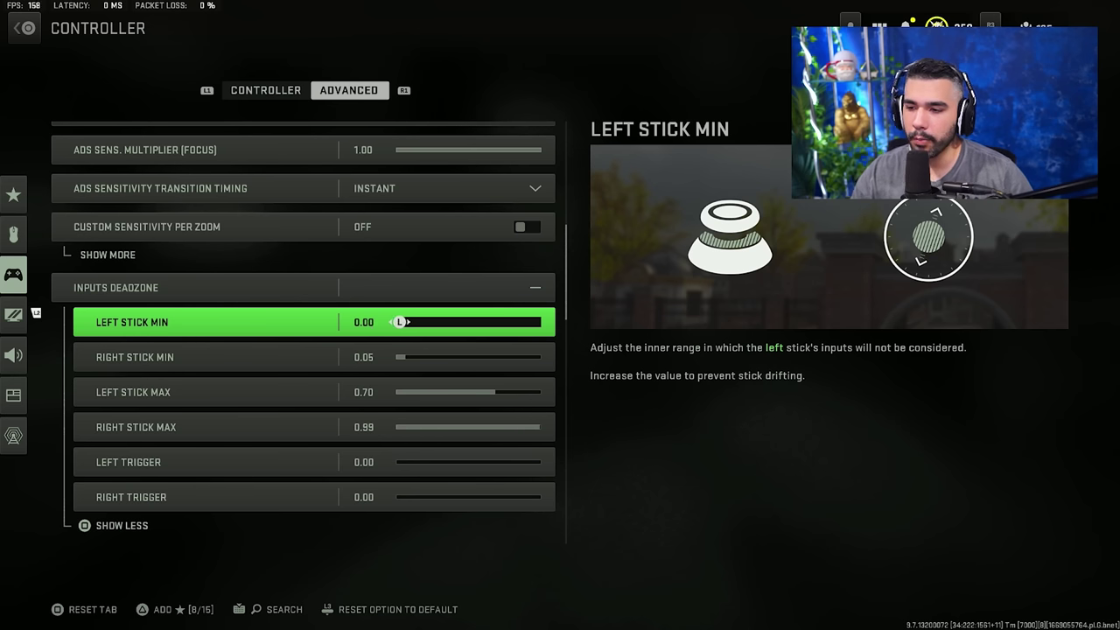
key(Right)
key(Right)
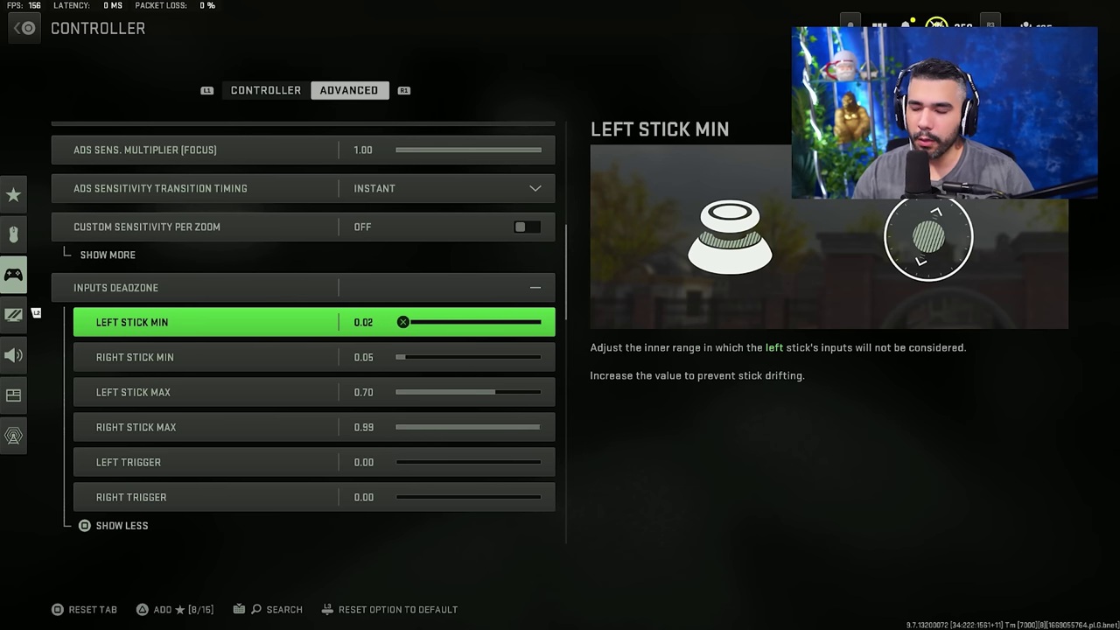
Compare the Left Stick Min and Right Stick Min deadzone settings and their descriptions
key(Down)
key(Up)
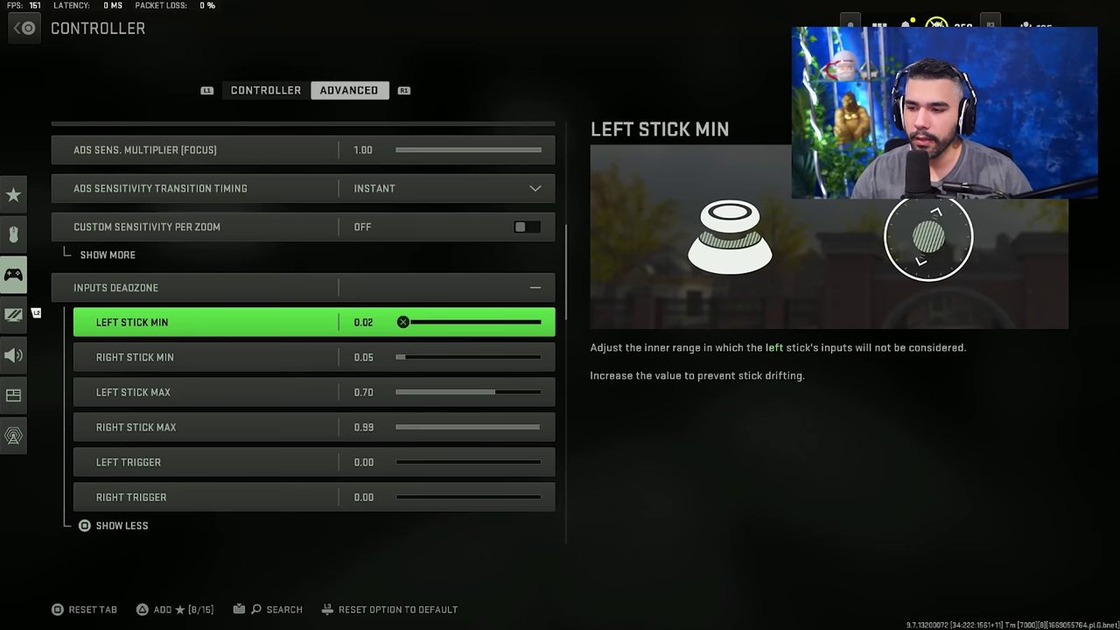
key(Down)
key(Up)
key(Down)
key(Up)
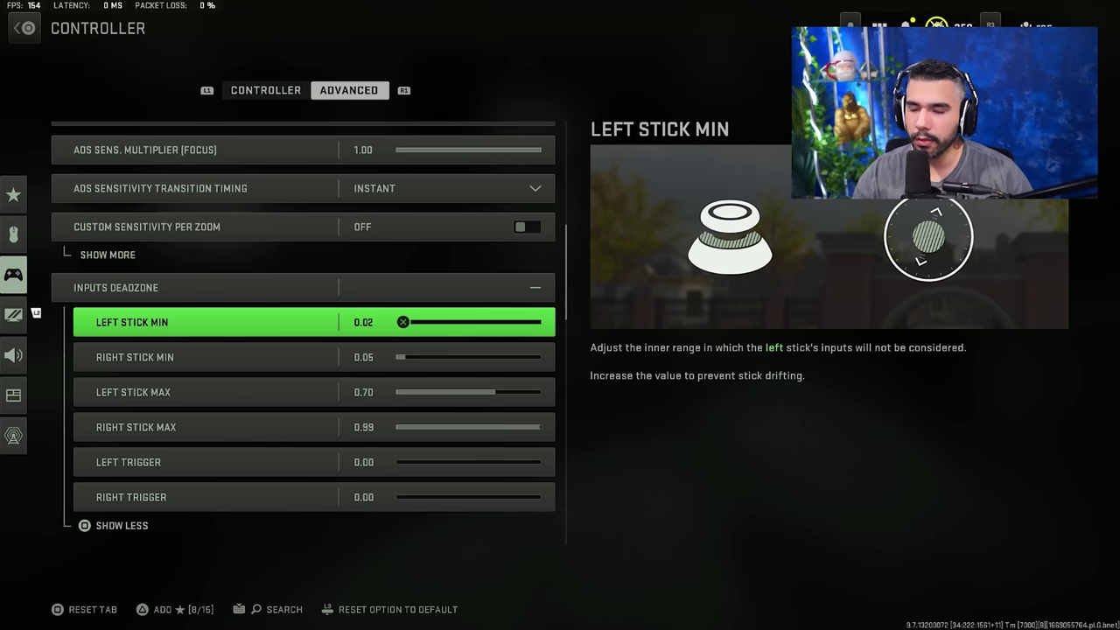
key(Down)
key(Up)
key(Down)
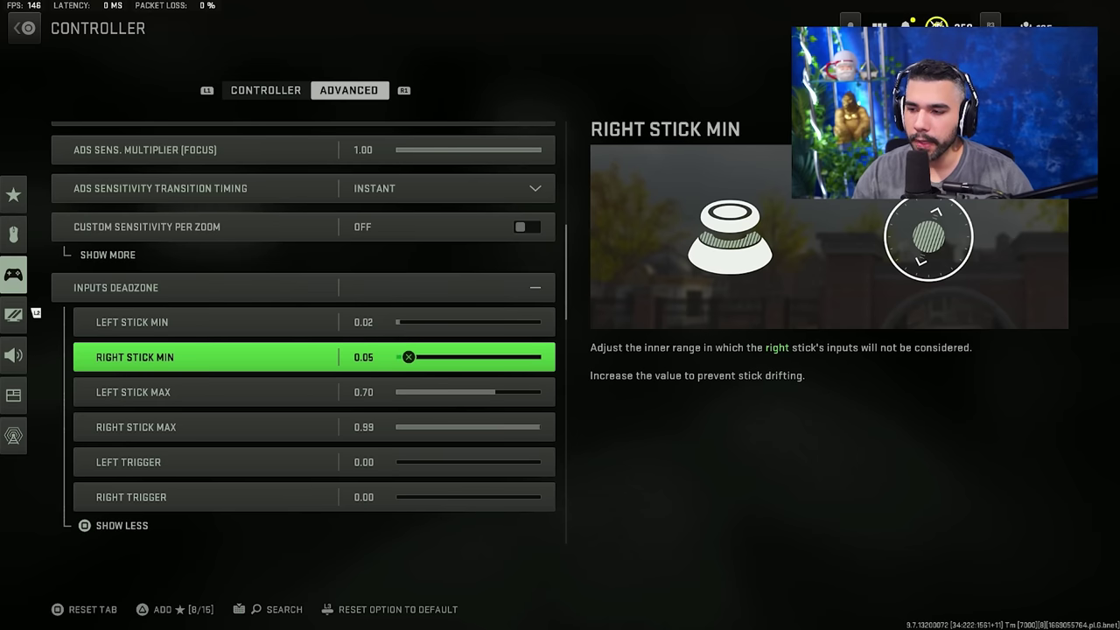
key(Up)
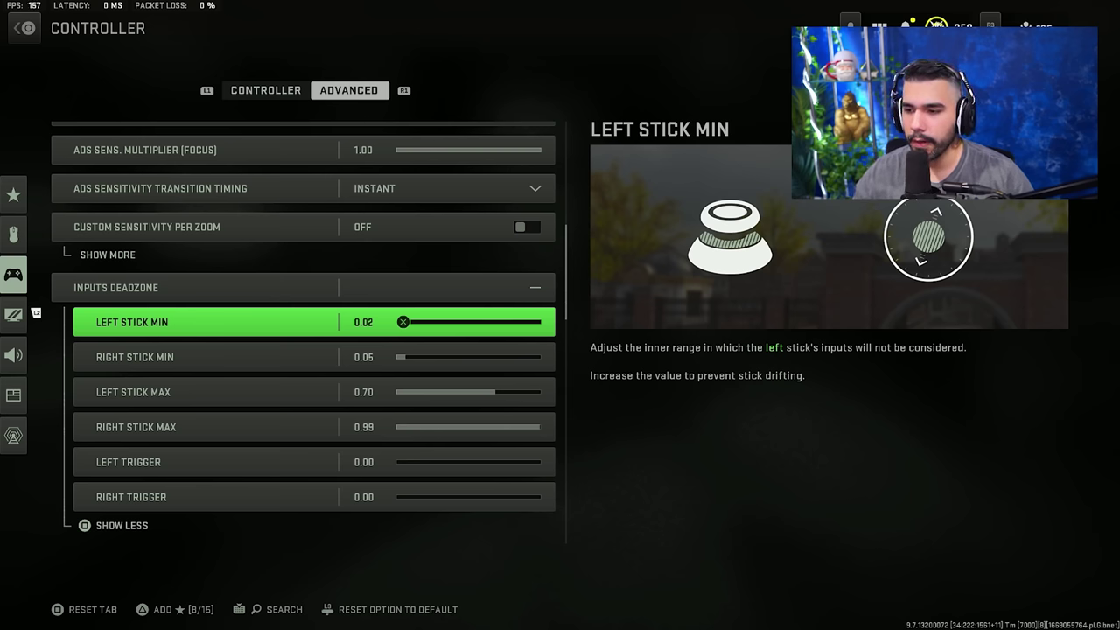
Raise the Right Stick Min deadzone to 0.25
key(Down)
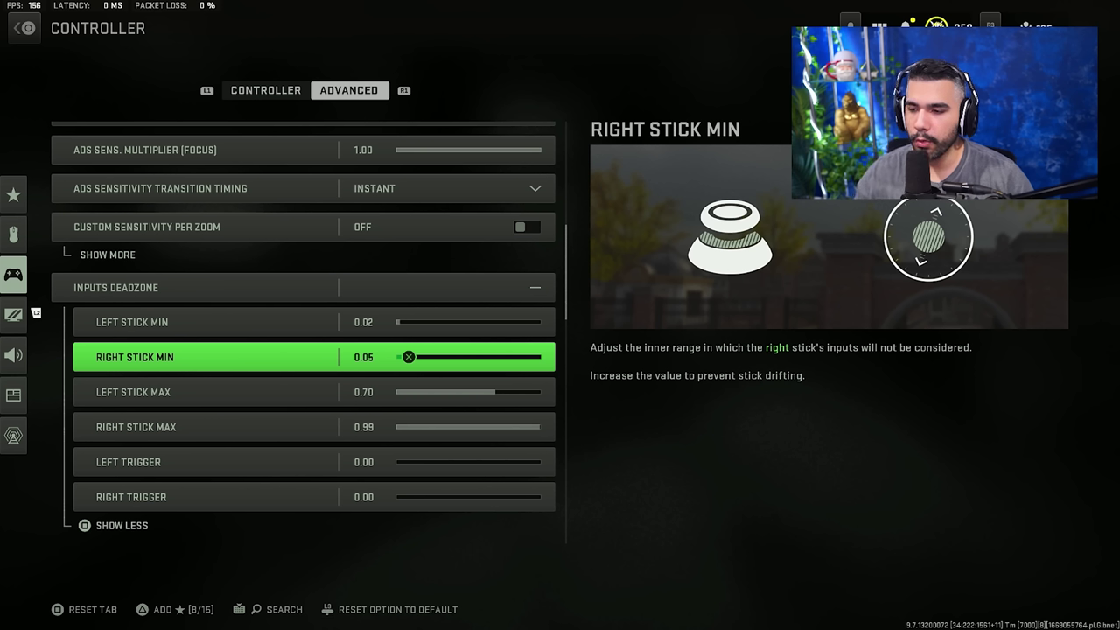
key(Right)
key(Right)
key(Right)
key(Right)
key(Right)
key(Right)
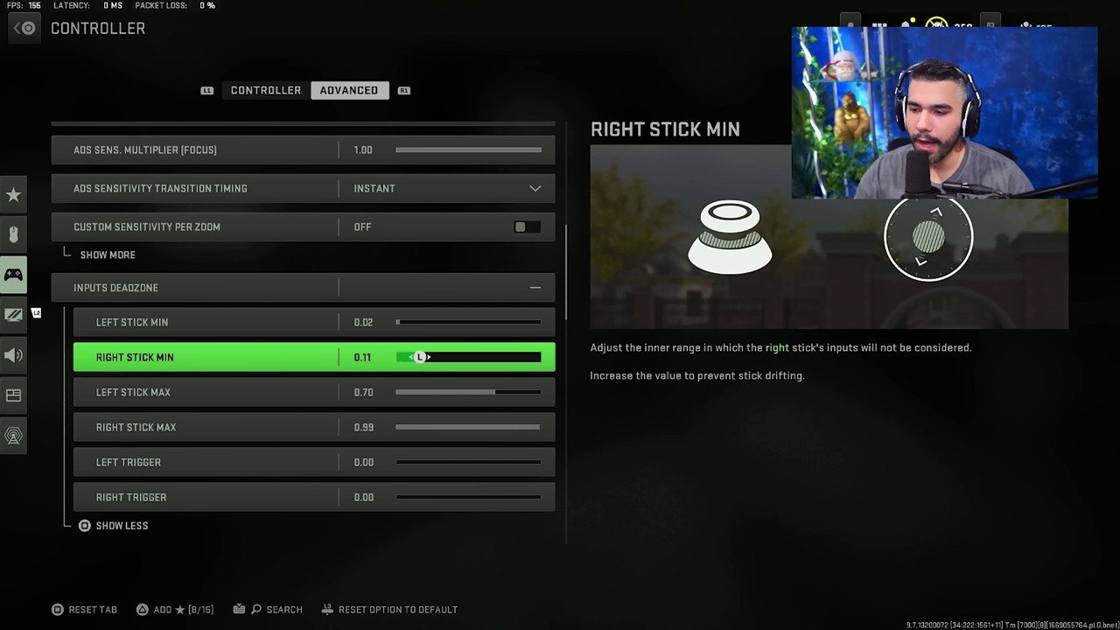
key(Right)
key(Right)
key(Right)
key(Right)
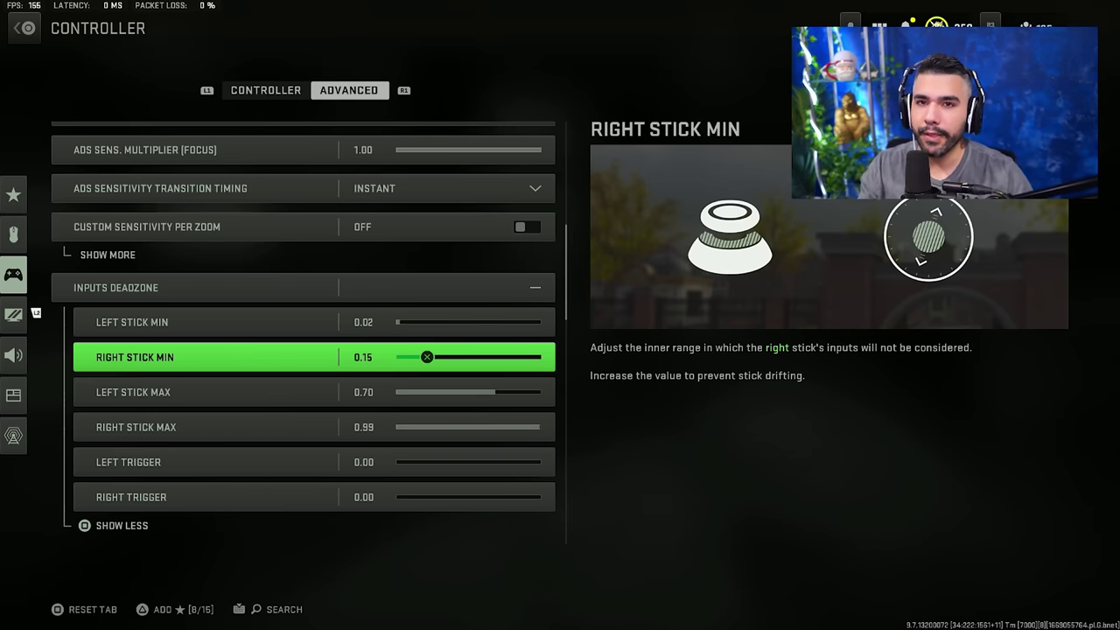
key(Right)
key(Right)
key(Right)
key(Right)
key(Right)
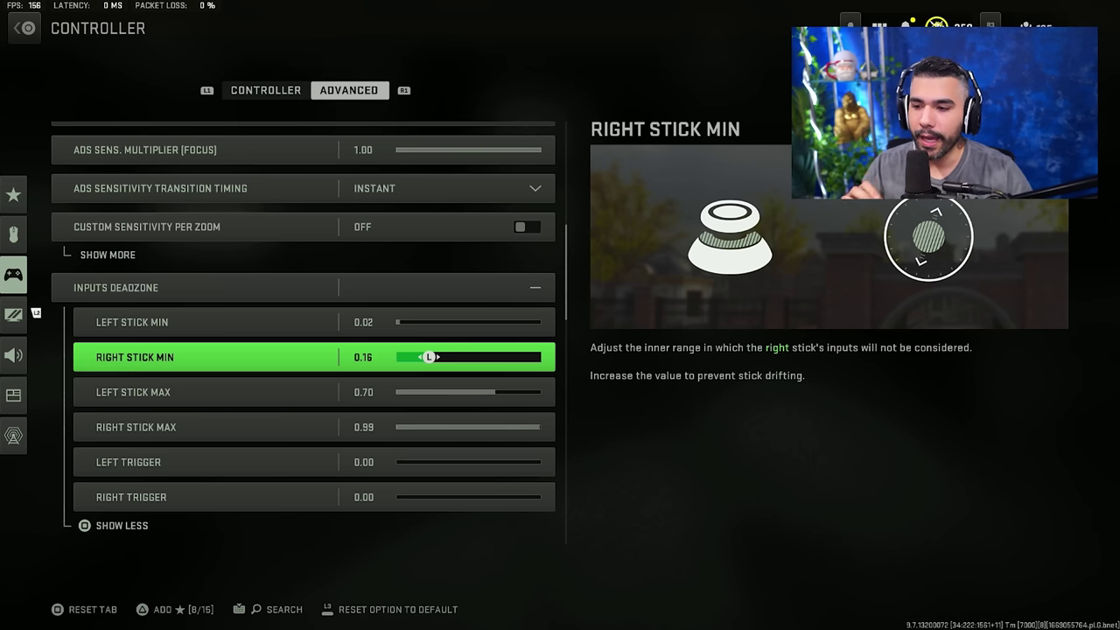
key(Right)
key(Right)
key(Right)
key(Right)
key(Right)
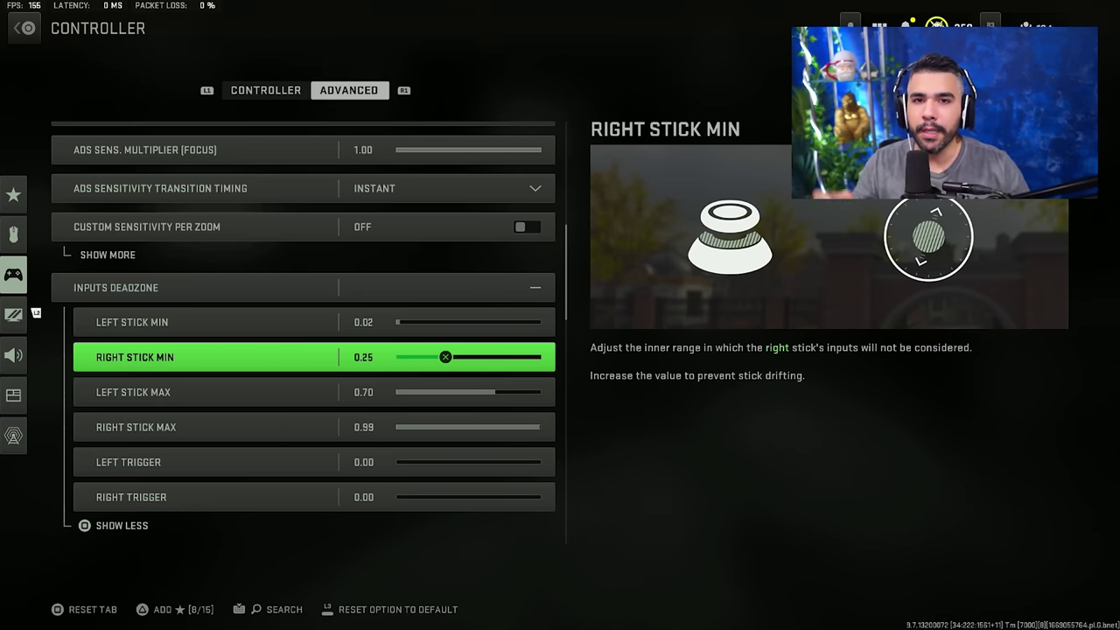
Lower the Right Stick Min deadzone to 0.05
key(Left)
key(Left)
key(Left)
key(Left)
key(Left)
key(Left)
key(Left)
key(Left)
key(Left)
key(Left)
key(Left)
key(Left)
key(Left)
key(Left)
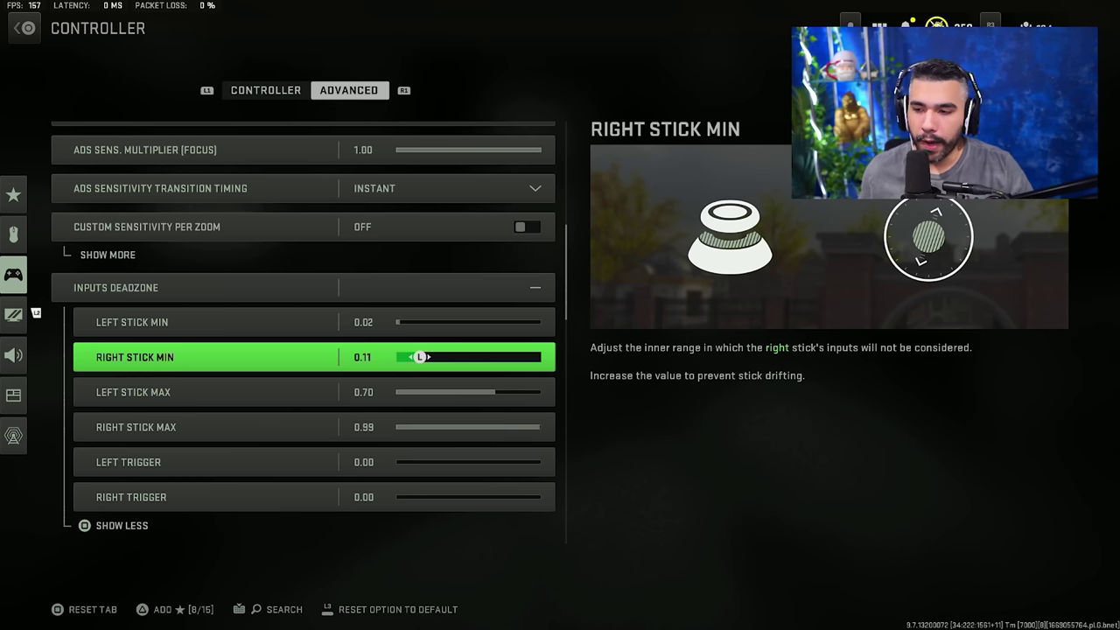
key(Left)
key(Left)
key(Left)
key(Left)
key(Left)
key(Left)
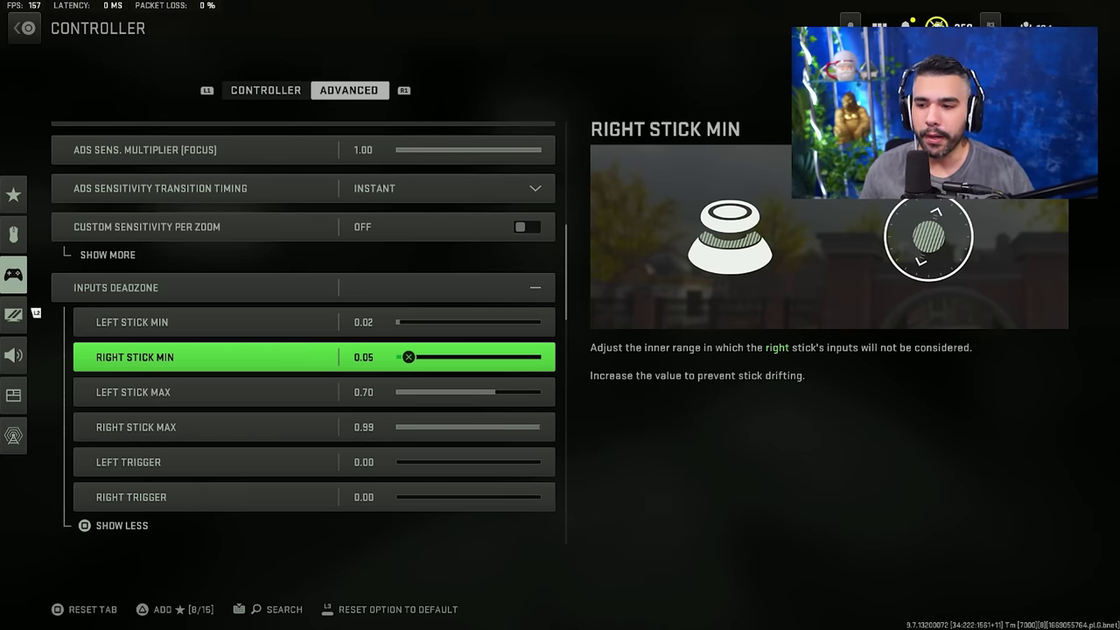
Try a Right Stick Min deadzone of 0.15 and return it to 0.05
key(Right)
key(Right)
key(Right)
key(Right)
key(Right)
key(Right)
key(Right)
key(Right)
key(Right)
key(Right)
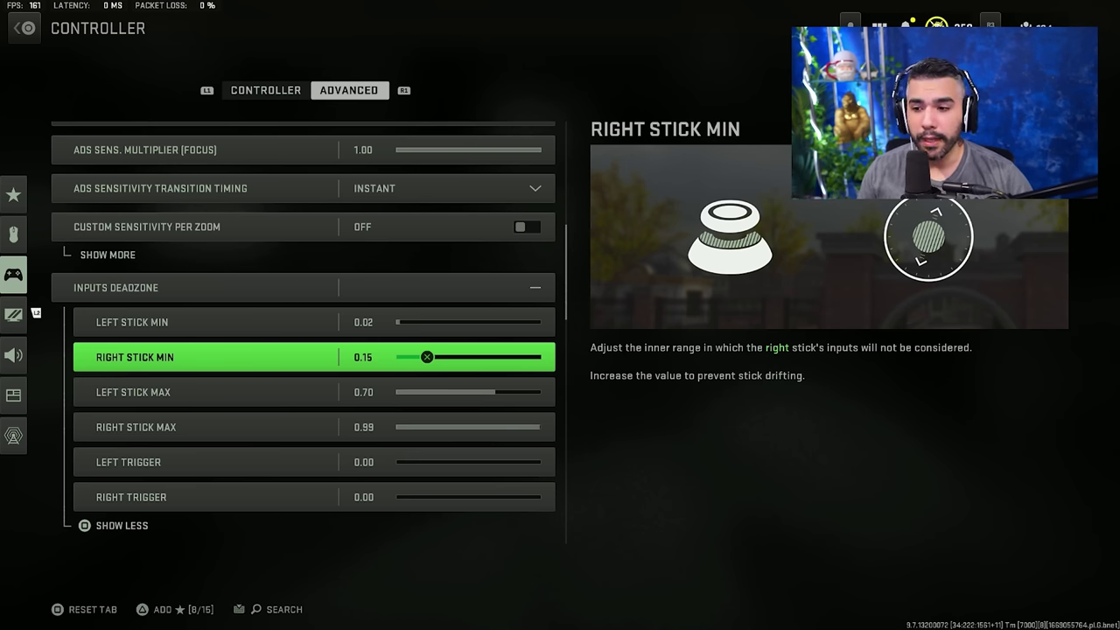
key(Left)
key(Left)
key(Left)
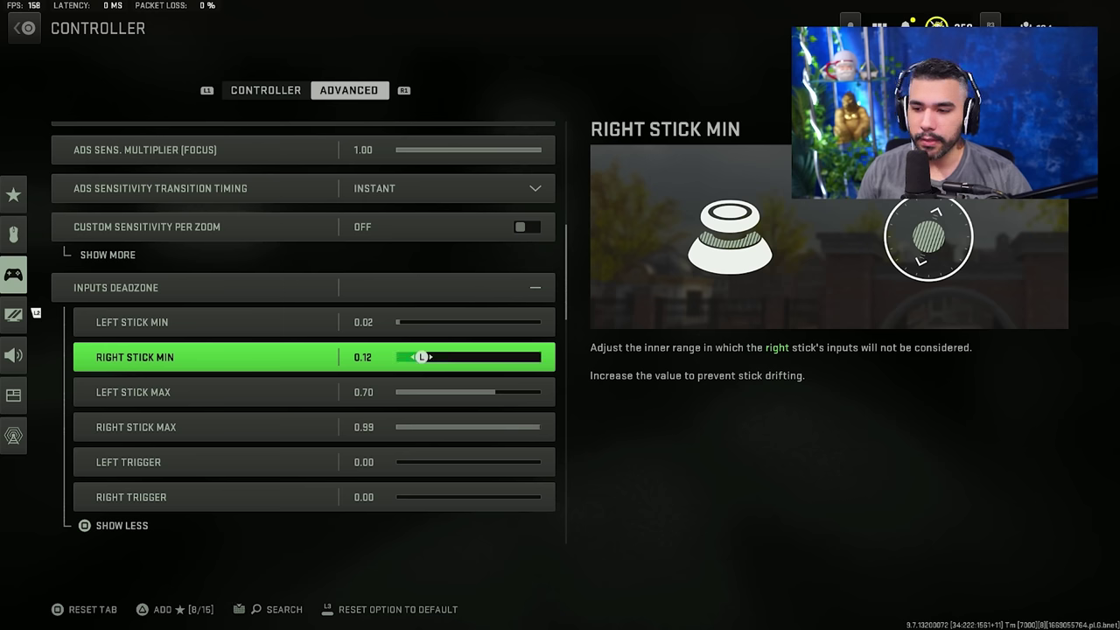
key(Left)
key(Left)
key(Left)
key(Left)
key(Left)
key(Left)
key(Left)
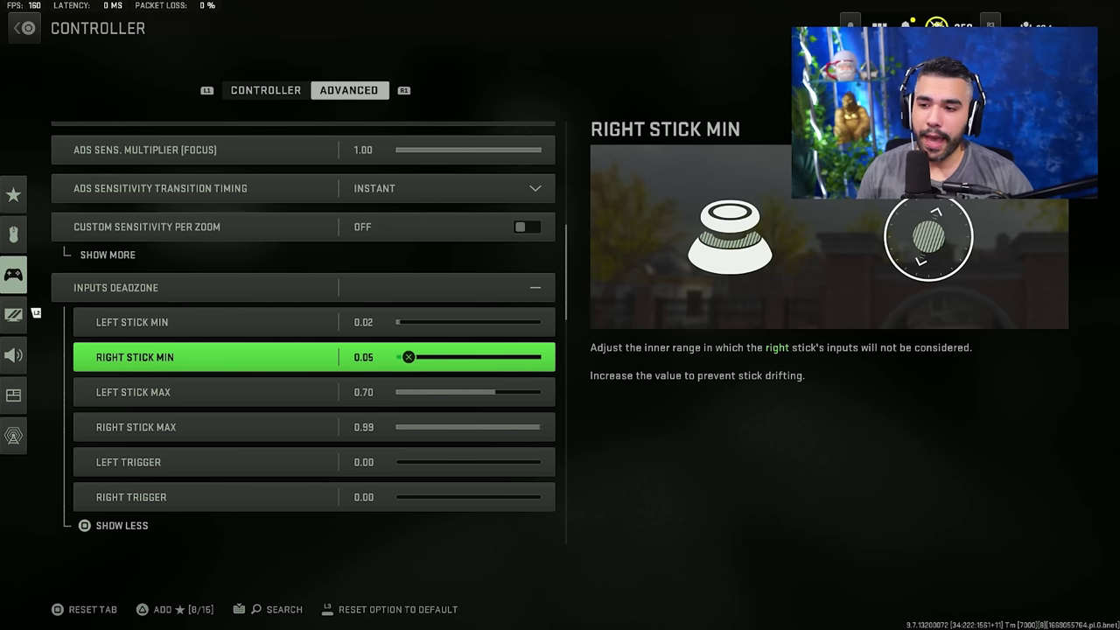
Try Right Stick Min deadzone values of 0.10 and 0.14, and bring the setting back to 0.05
key(Right)
key(Right)
key(Right)
key(Right)
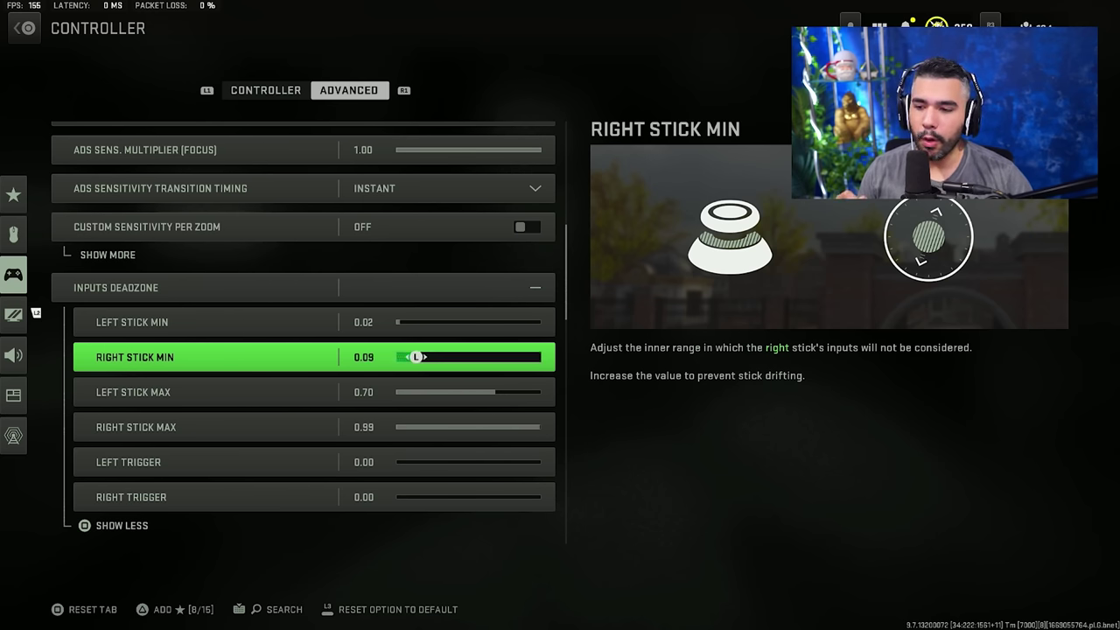
key(Right)
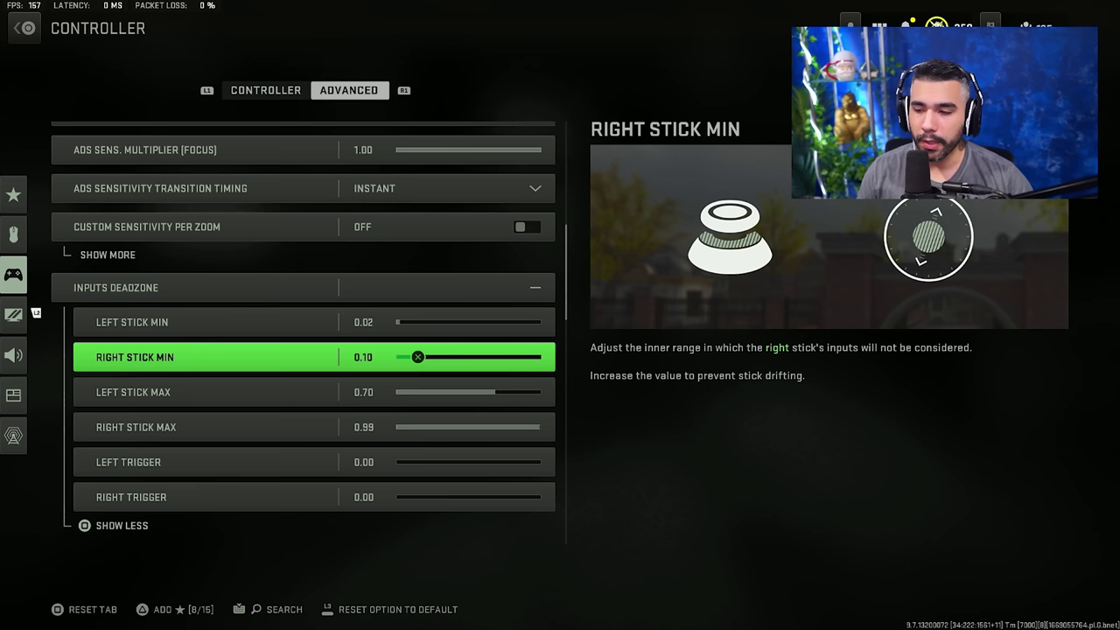
key(Right)
key(Right)
key(Right)
key(Right)
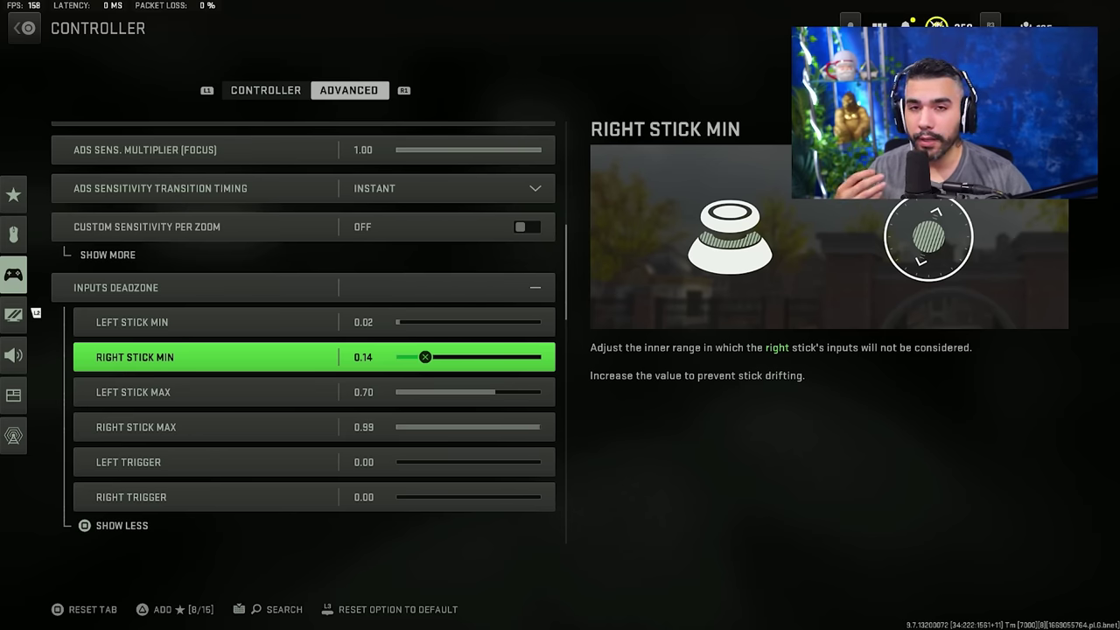
key(Left)
key(Left)
key(Left)
key(Left)
key(Left)
key(Left)
key(Left)
key(Left)
key(Left)
key(Left)
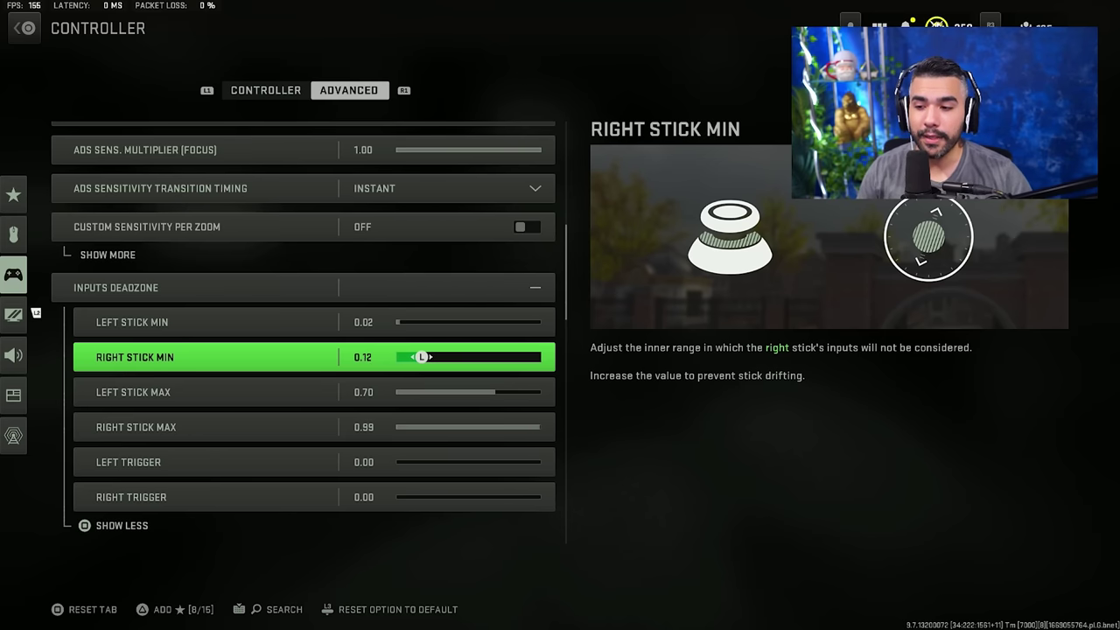
key(Right)
Try Left Stick Max values of 0.65 and 0.50, and return the setting to 0.70
key(Down)
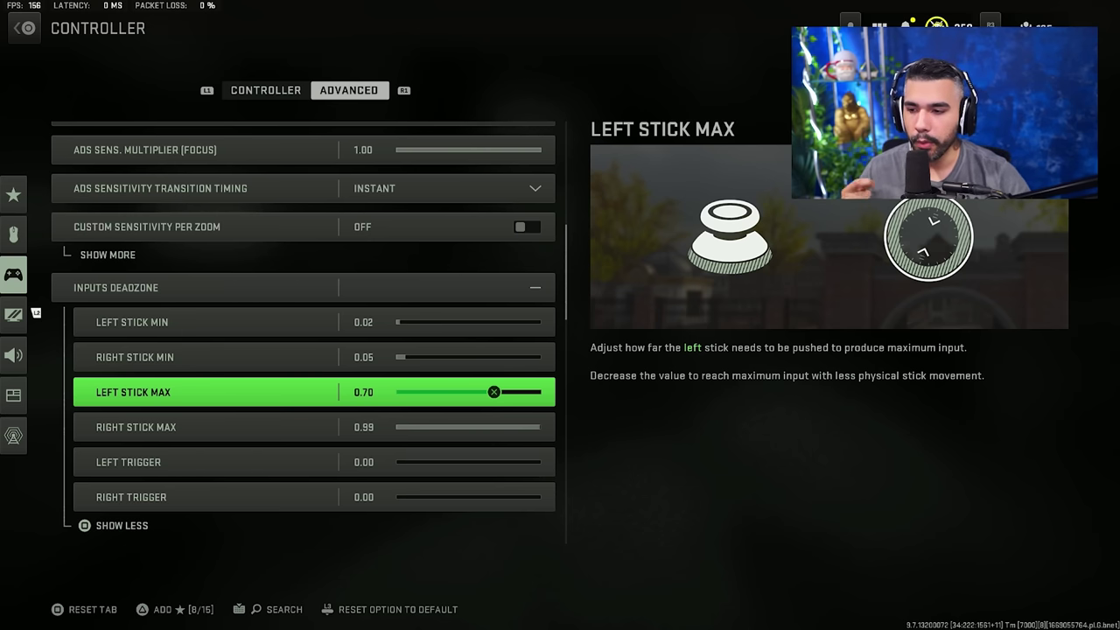
key(Left)
key(Left)
key(Left)
key(Left)
key(Left)
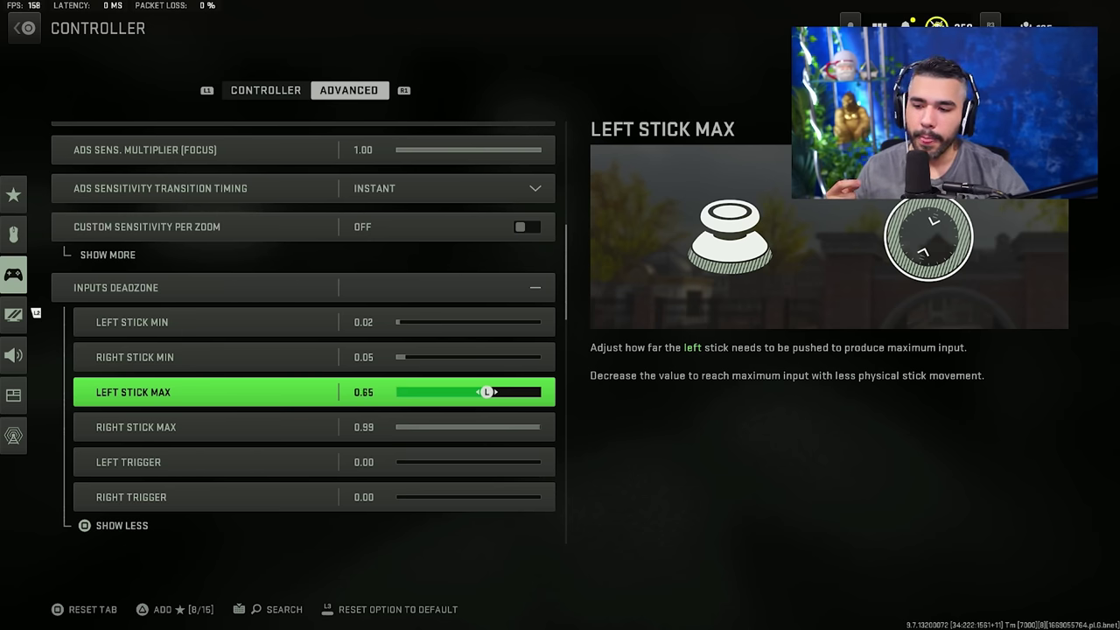
key(Right)
key(Right)
key(Right)
key(Right)
key(Right)
key(Right)
key(Right)
key(Right)
key(Right)
key(Right)
key(Left)
key(Left)
key(Left)
key(Left)
key(Left)
key(Left)
key(Left)
key(Left)
key(Left)
key(Left)
key(Left)
key(Left)
key(Left)
key(Left)
key(Left)
key(Left)
key(Left)
key(Left)
key(Left)
key(Left)
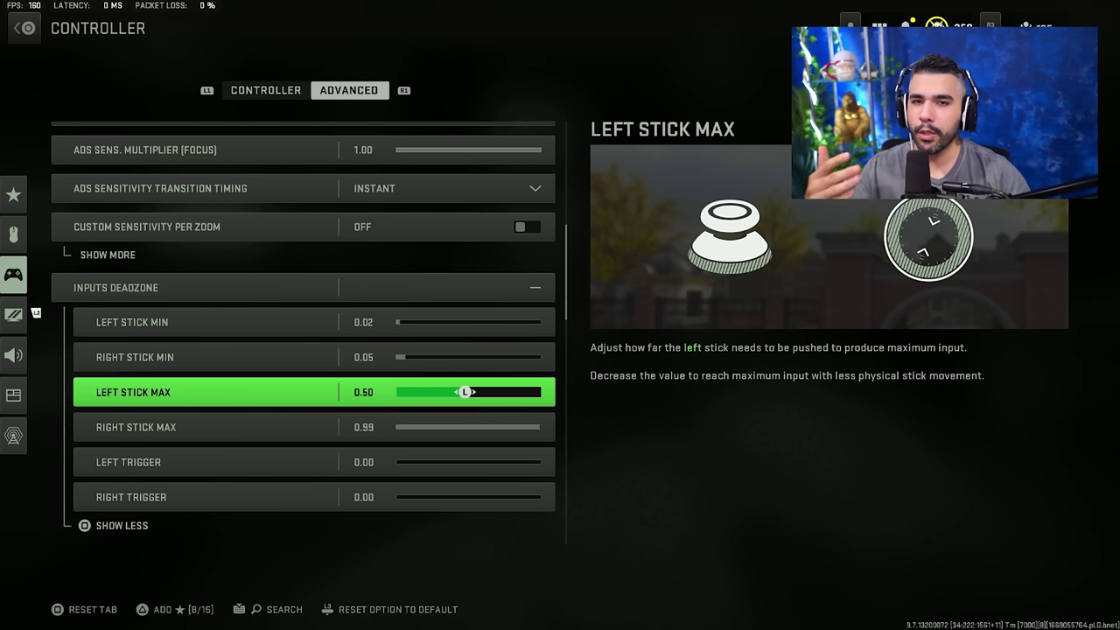
key(Right)
key(Right)
key(Right)
key(Right)
key(Right)
key(Right)
key(Right)
key(Right)
key(Right)
key(Right)
key(Right)
key(Right)
key(Right)
key(Right)
key(Right)
key(Right)
key(Right)
key(Right)
key(Right)
key(Right)
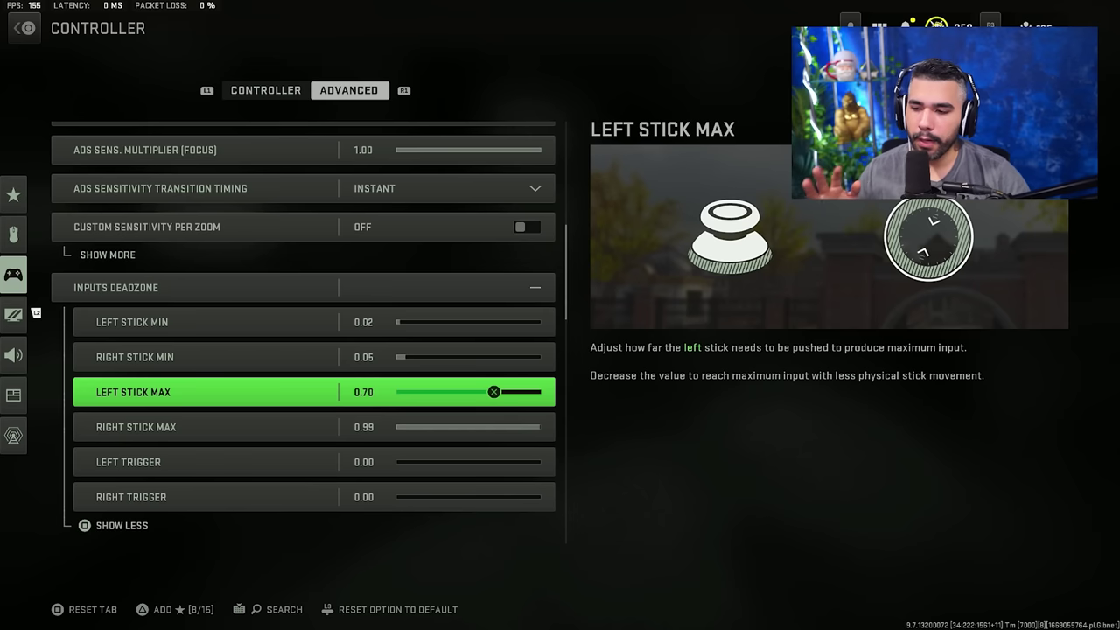
Try Right Stick Max values of 0.90 and 0.95, and return the setting to 0.99
key(Down)
key(Up)
key(Down)
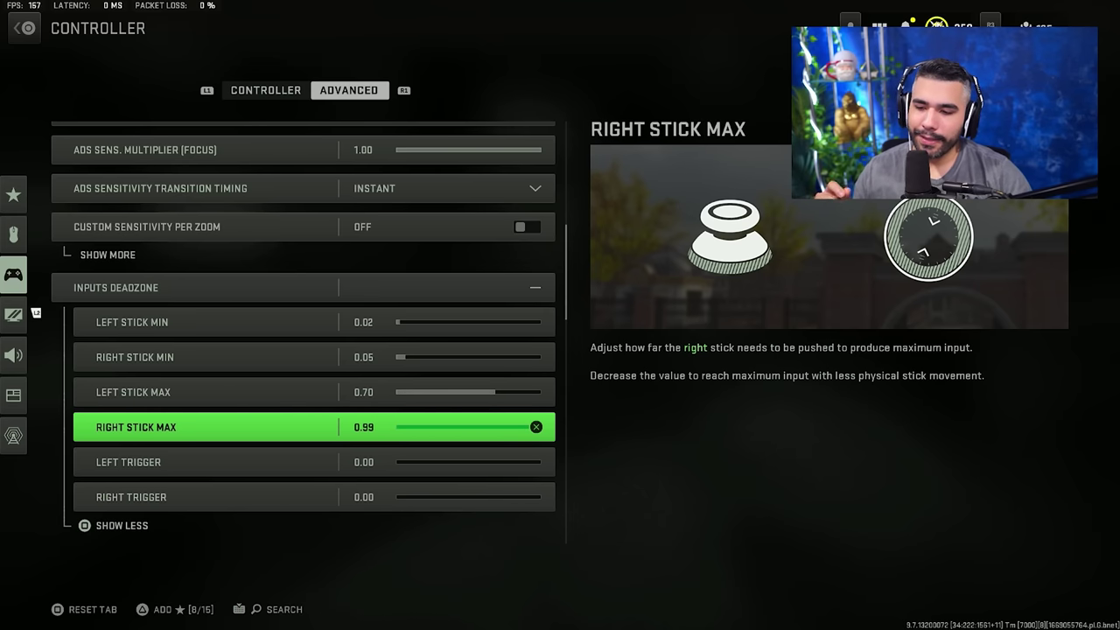
key(Left)
key(Left)
key(Left)
key(Left)
key(Left)
key(Left)
key(Left)
key(Left)
key(Left)
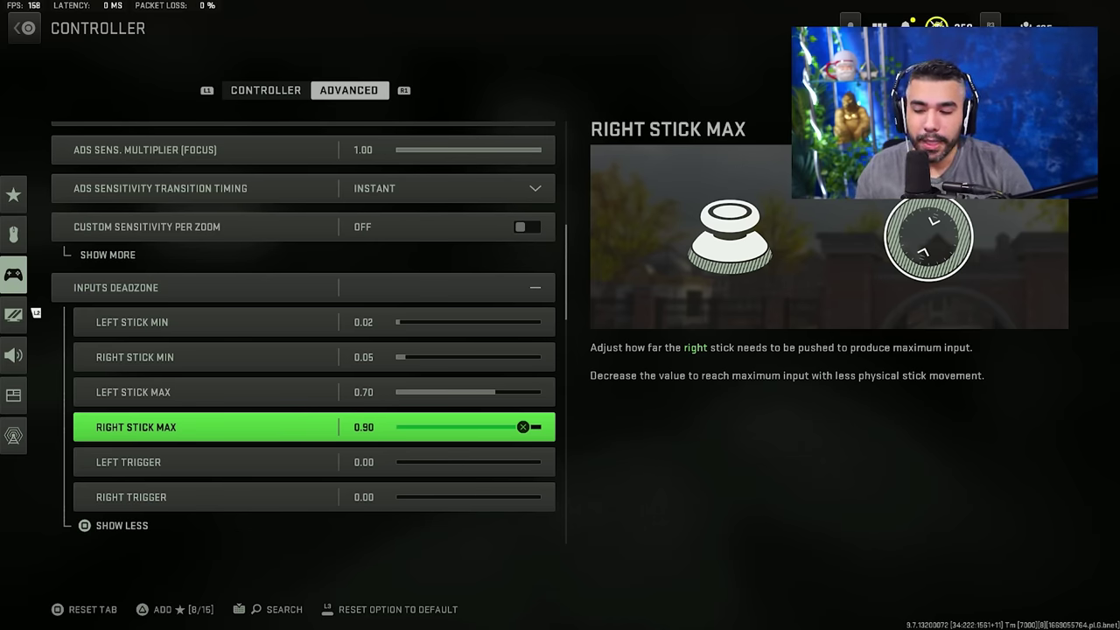
key(Right)
key(Right)
key(Left)
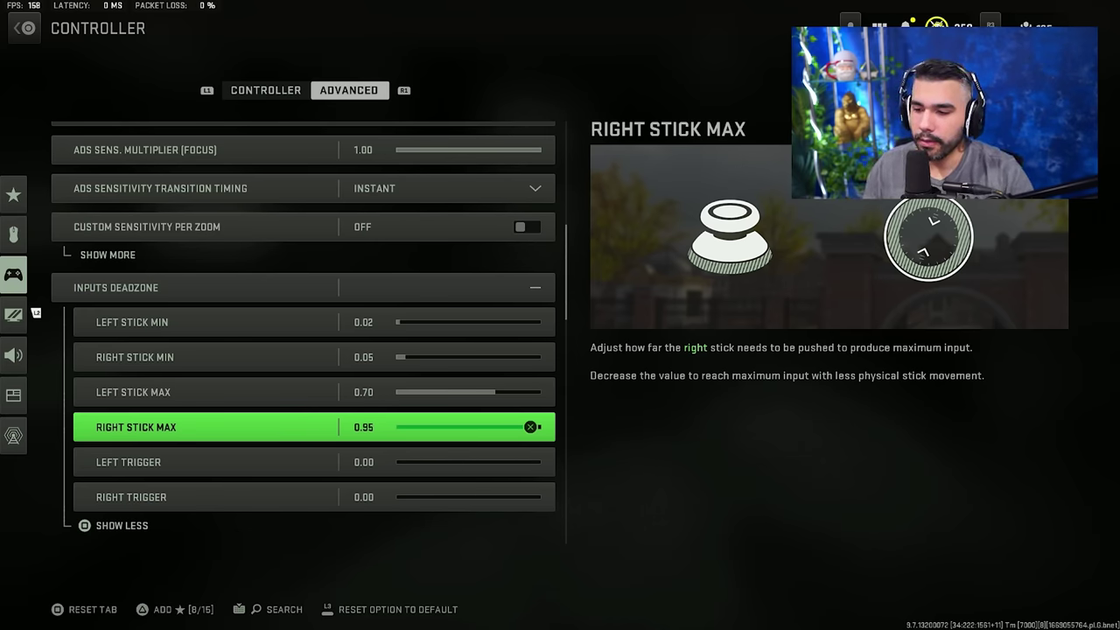
key(Right)
key(Right)
key(Right)
key(Right)
Review the Left Trigger and Right Trigger deadzone settings and continue to the Movement Behaviors section
key(Down)
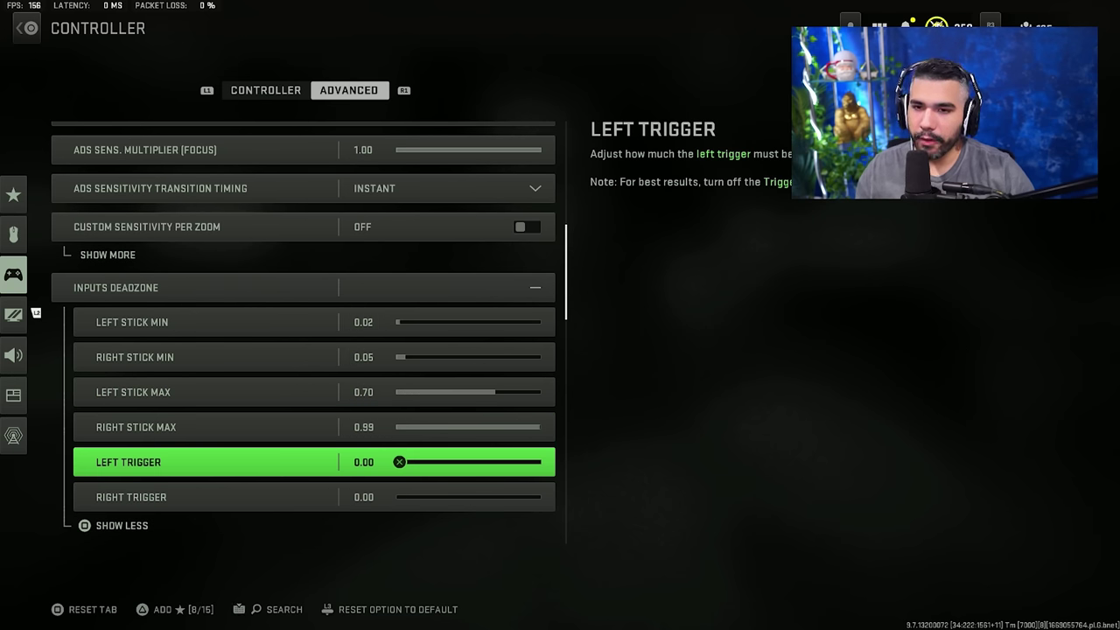
key(Down)
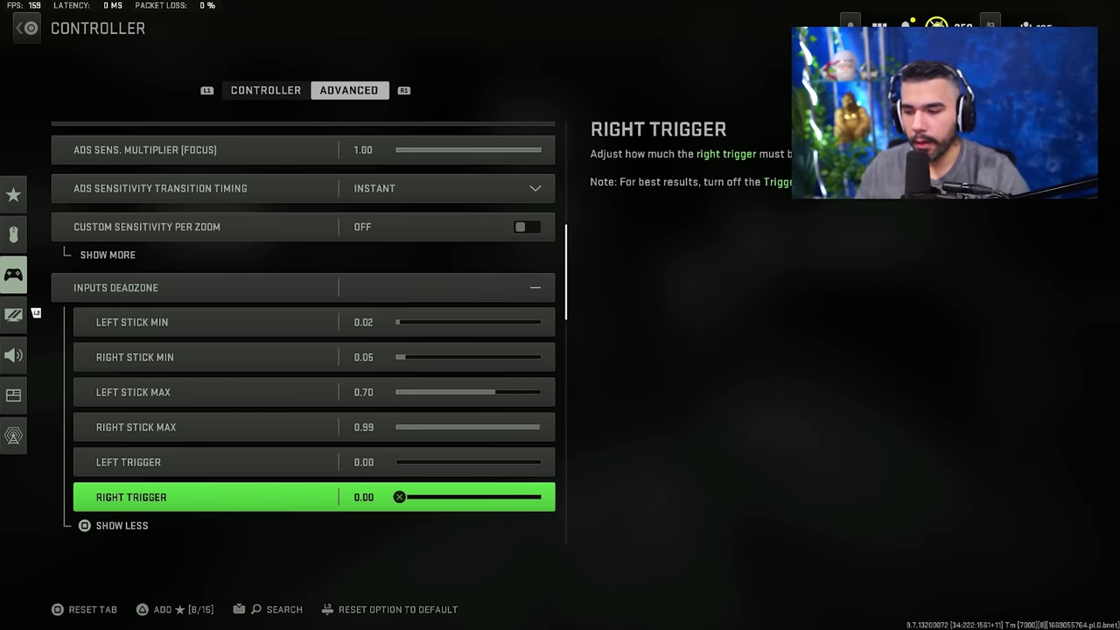
key(Down)
key(Down)
key(Down)
key(Down)
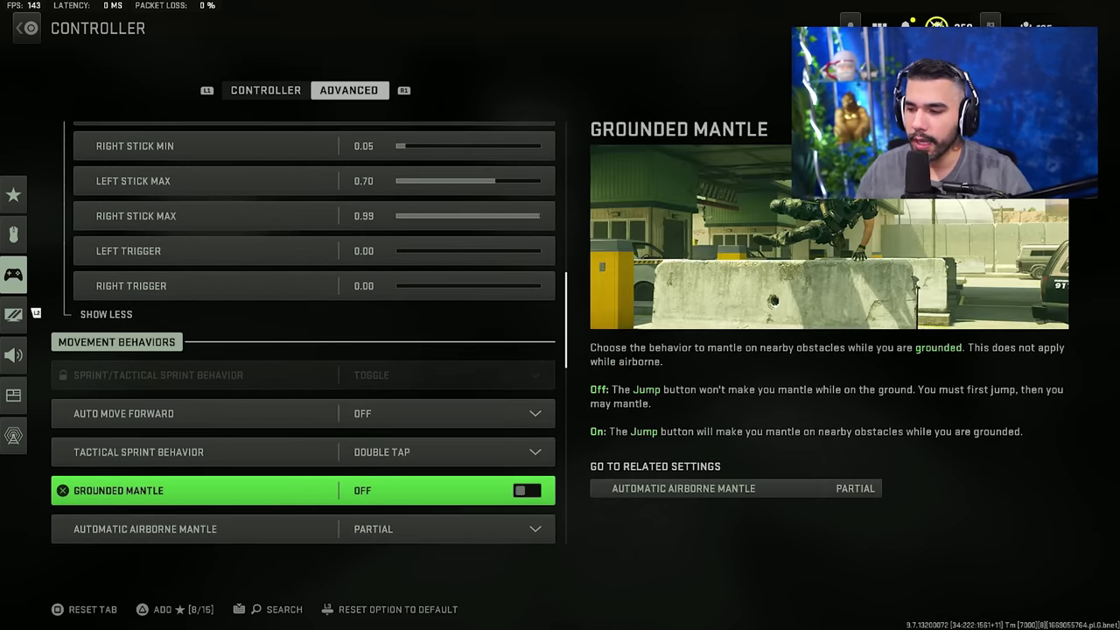
Check the Auto Move Forward options and choose Off
key(Up)
key(Up)
key(Return)
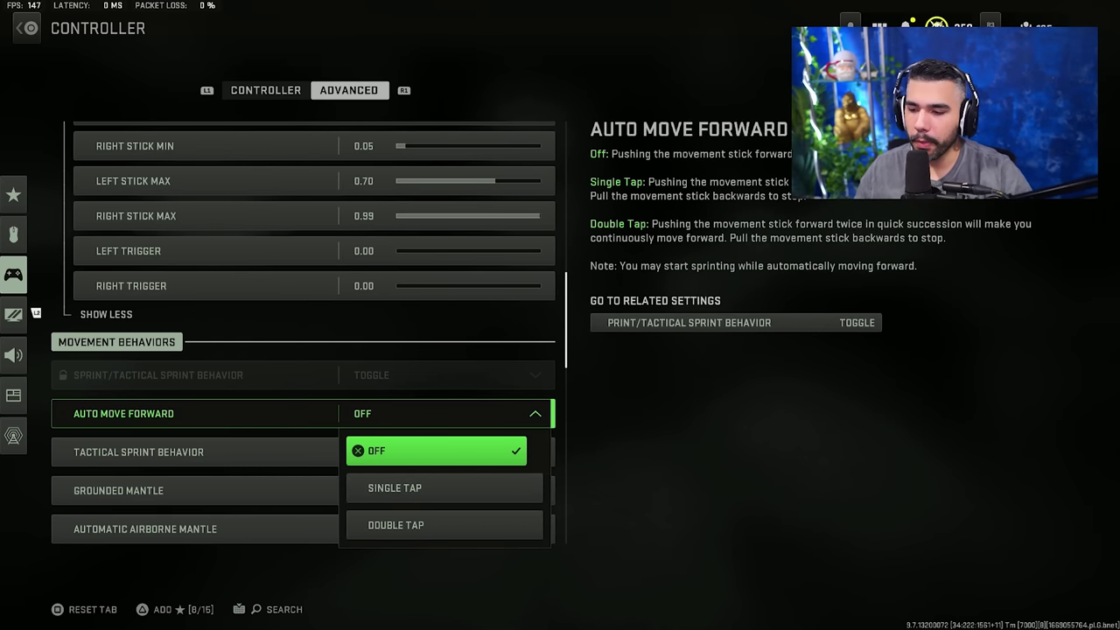
key(Down)
key(Up)
key(Return)
Review the Tactical Sprint Behavior options and close the list with Double Tap selected
key(Down)
key(Return)
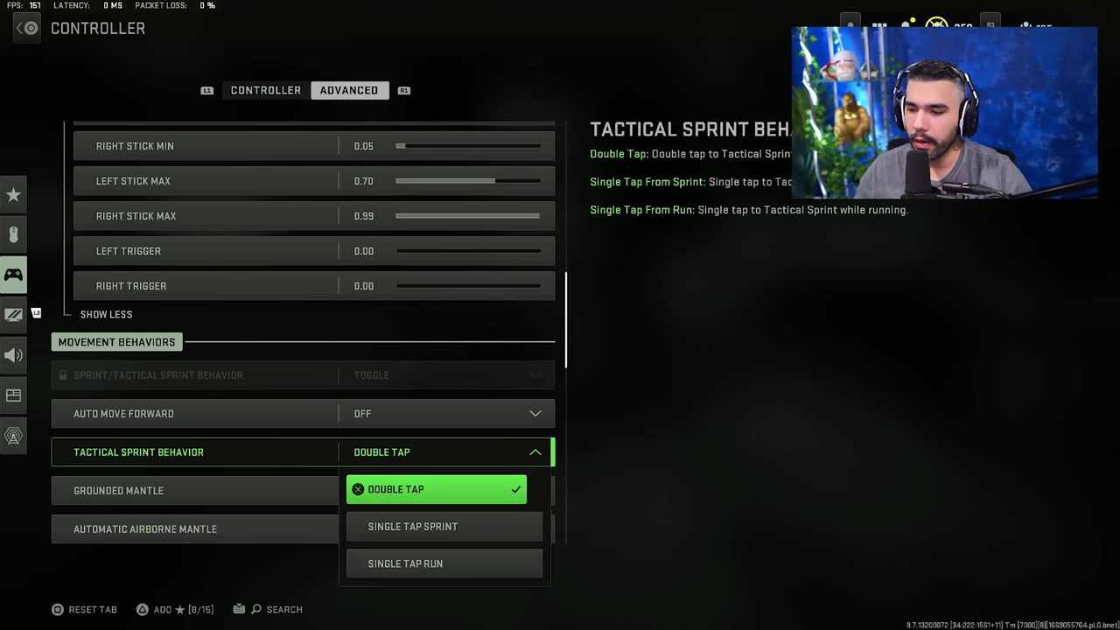
key(Up)
key(Up)
key(Down)
key(Down)
key(Down)
key(Down)
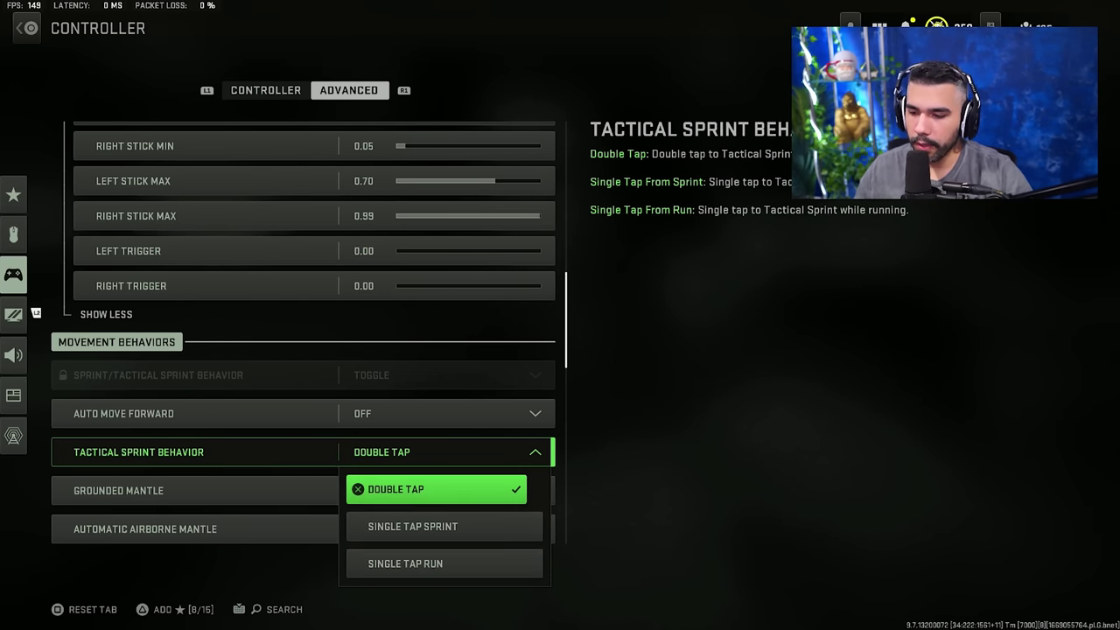
key(Escape)
key(Up)
key(Down)
key(Down)
key(Up)
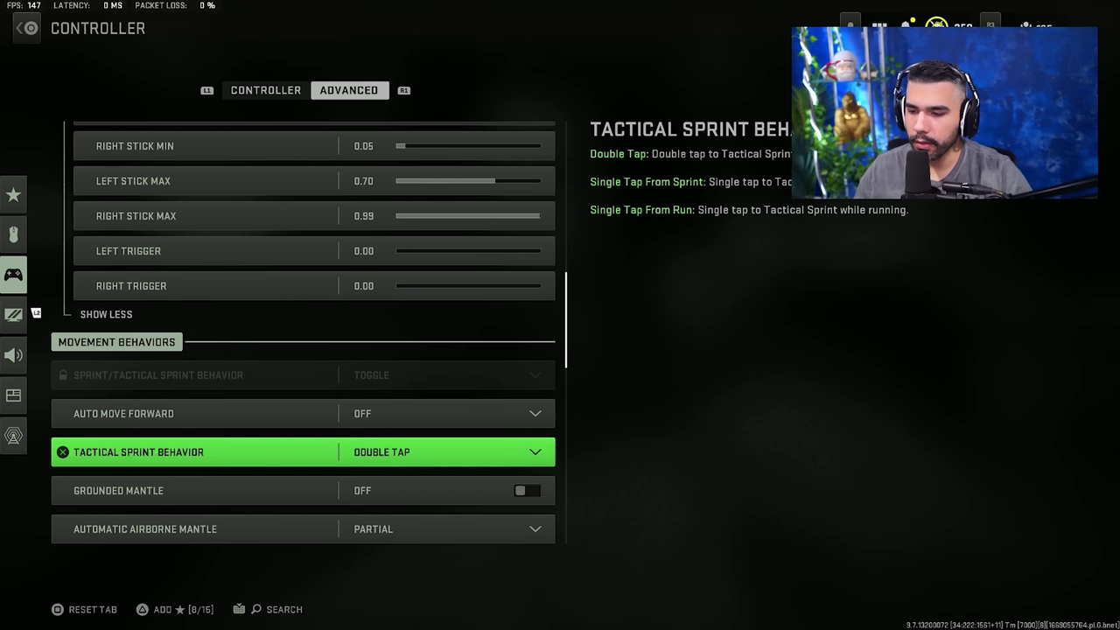
Review the Grounded Mantle setting in the Movement Behaviors section
key(Down)
key(Down)
key(Up)
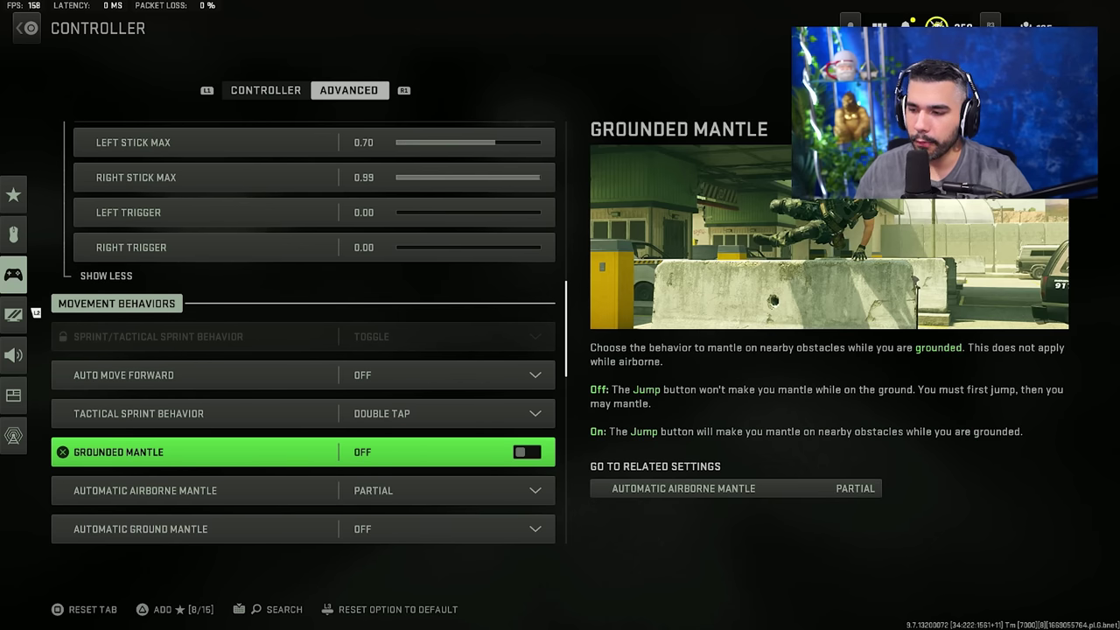
Review the Automatic Airborne Mantle options and close the list with Partial selected
key(Down)
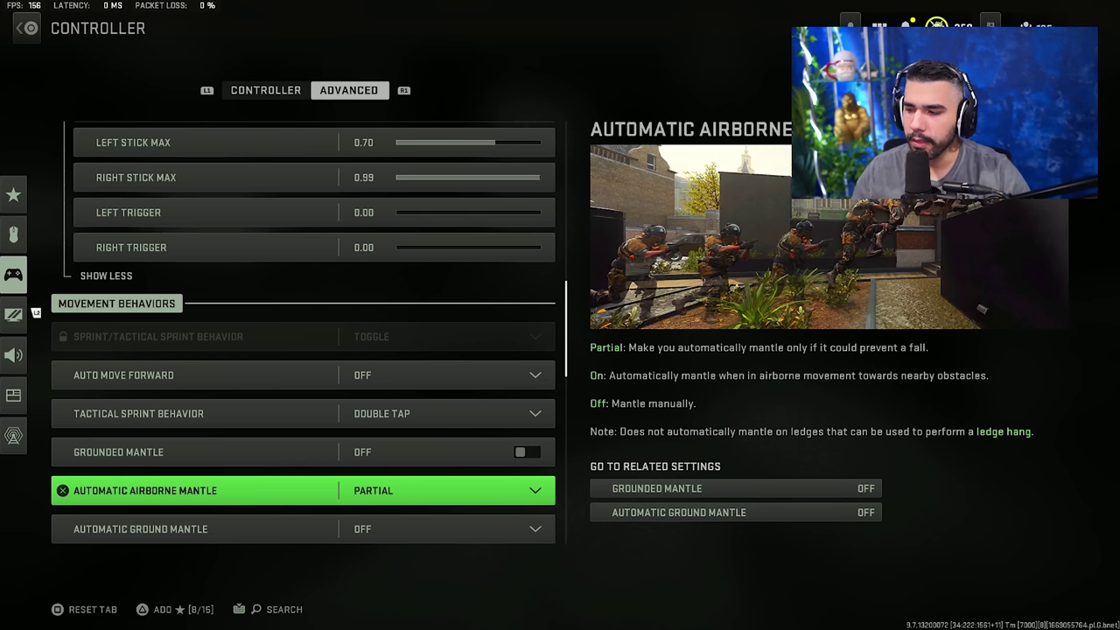
key(Return)
key(Escape)
key(Return)
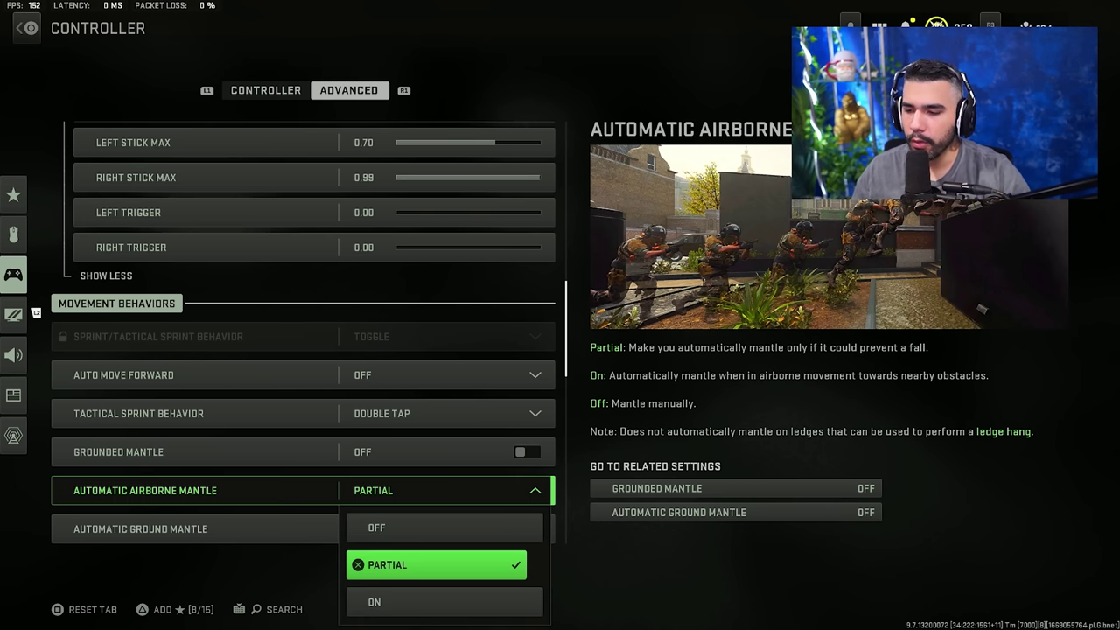
key(Up)
key(Escape)
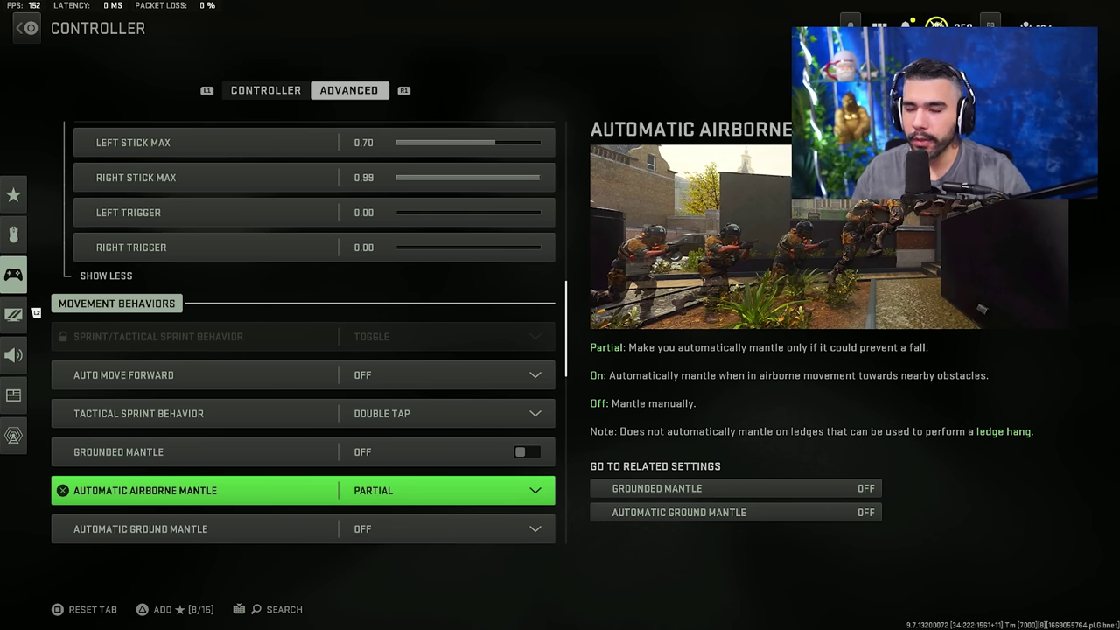
key(Return)
key(Up)
key(Down)
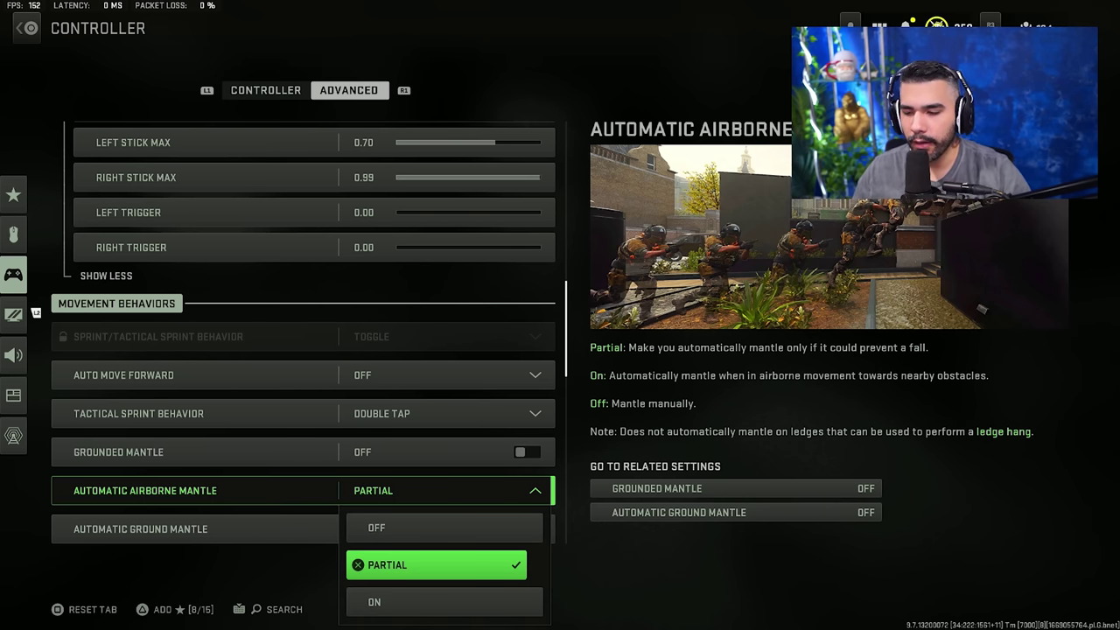
key(Escape)
Review the movement settings from Automatic Ground Mantle through Invert Slide and Dive, Plunging Underwater and Parachute Auto-Deploy to Sprinting Door Bash
key(Down)
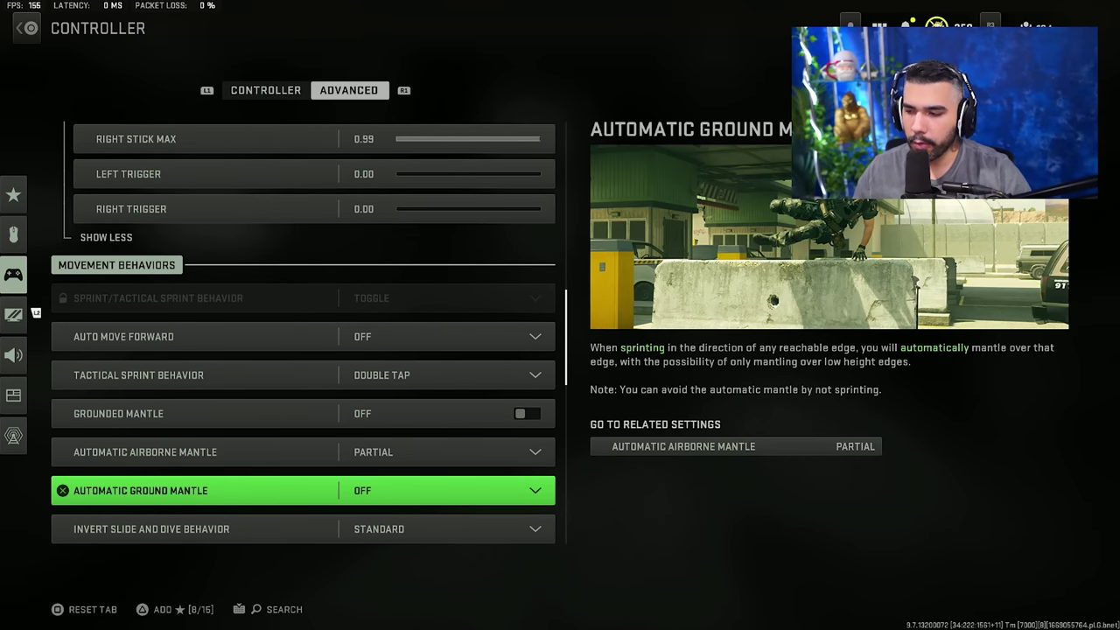
key(Down)
key(Down)
key(Down)
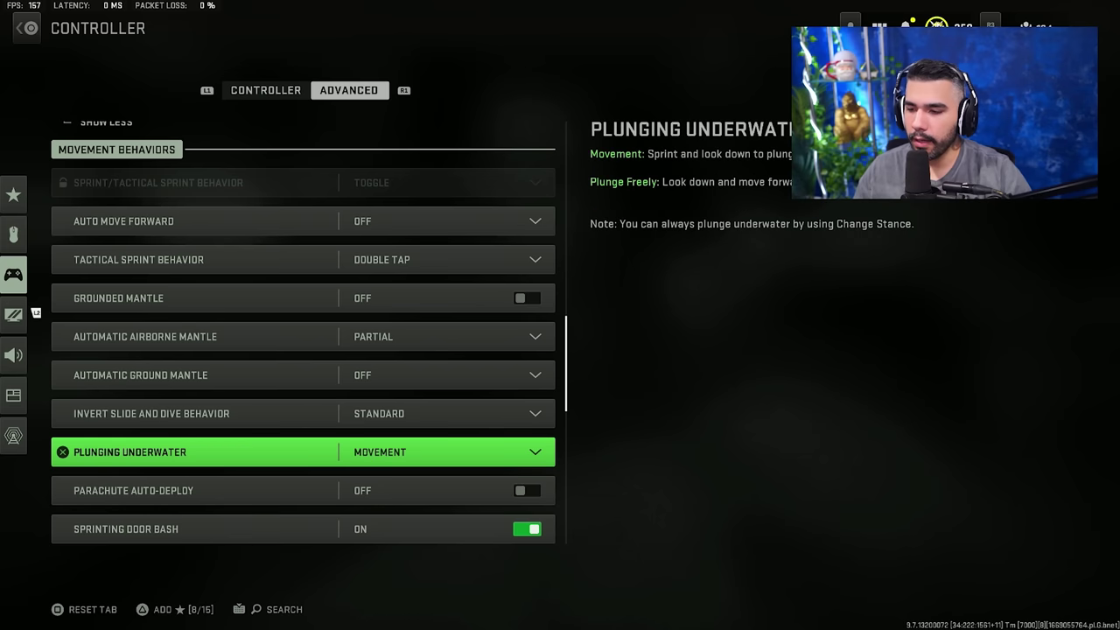
key(Up)
key(Up)
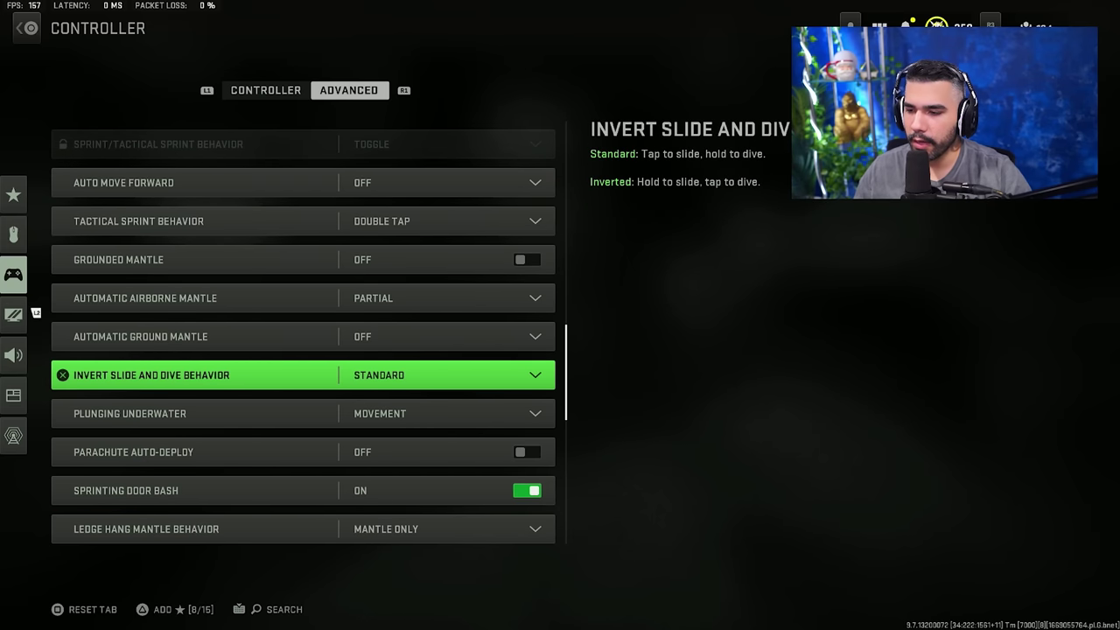
key(Down)
key(Down)
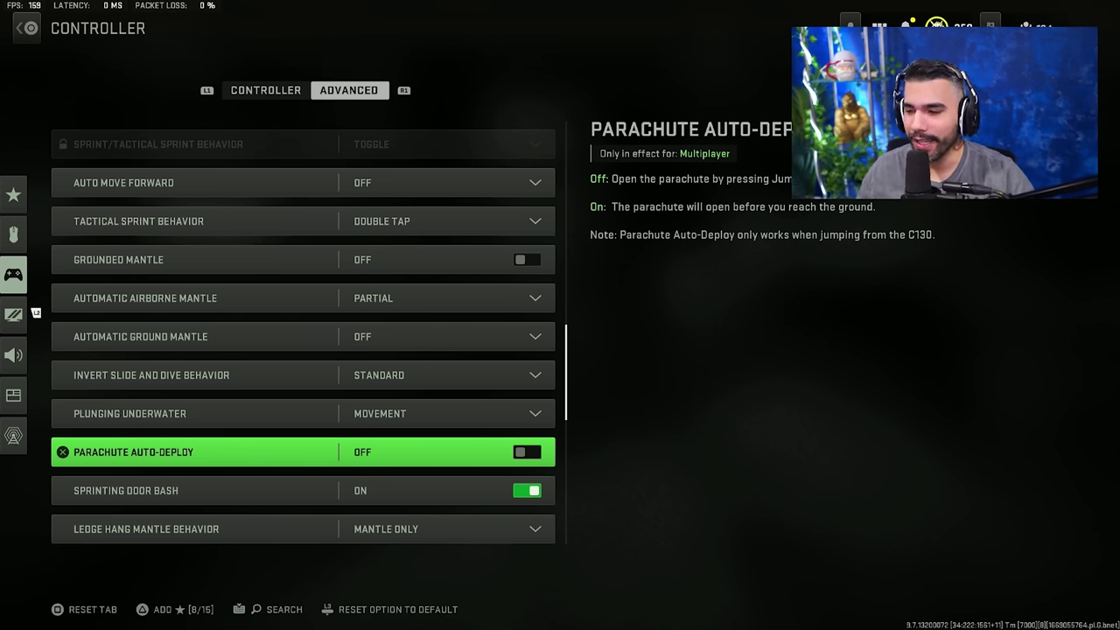
click(302, 490)
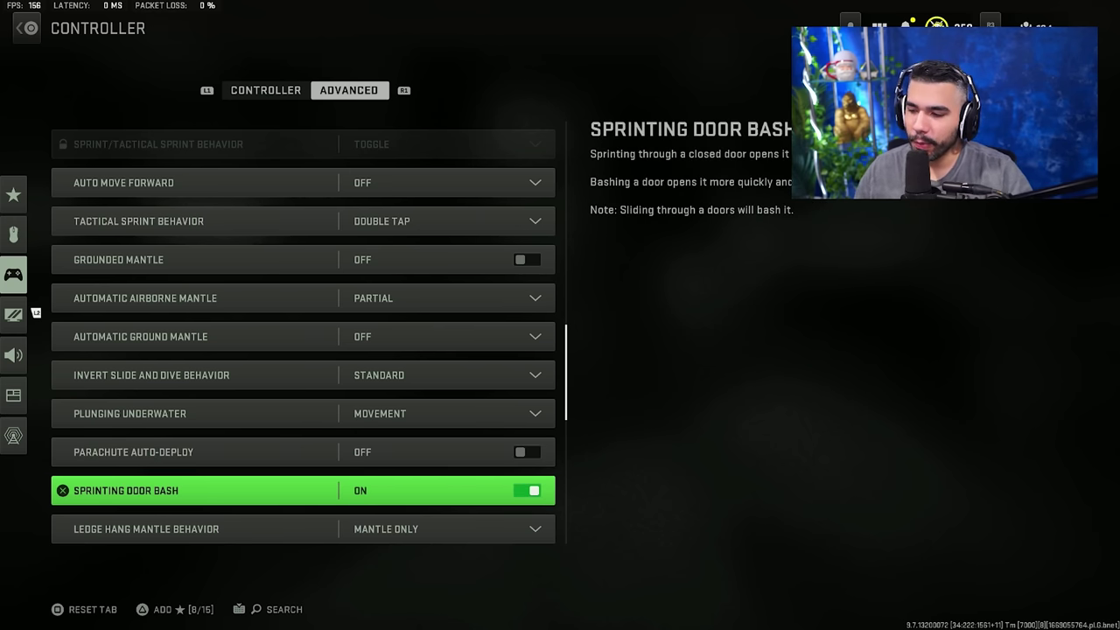
Set Ledge Hang Mantle Behavior to Movement Based
click(303, 529)
click(303, 490)
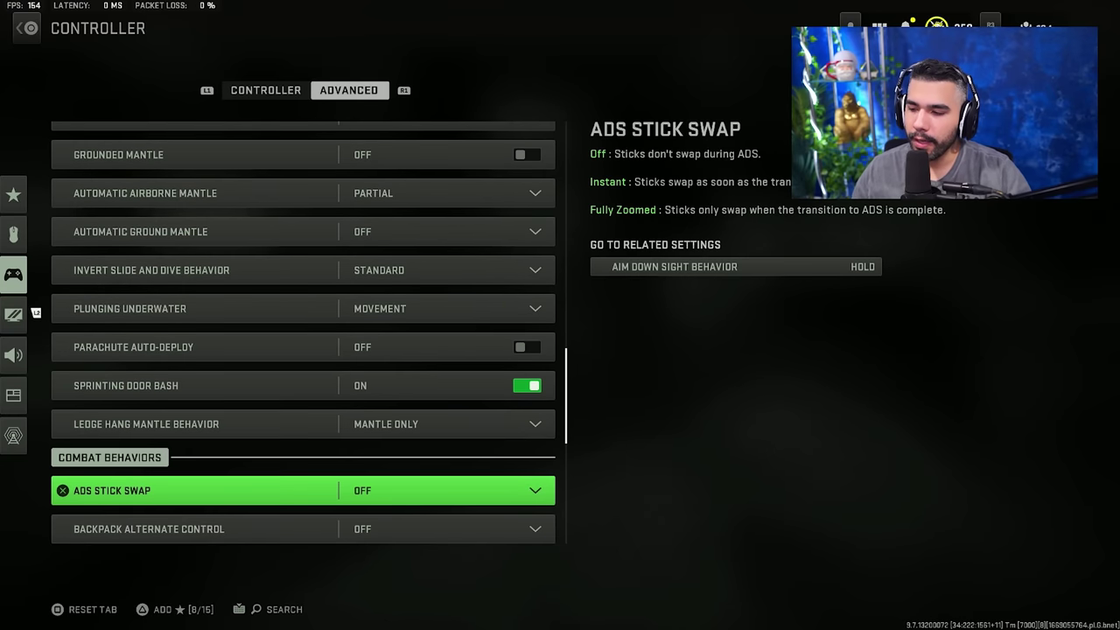
click(303, 423)
key(Return)
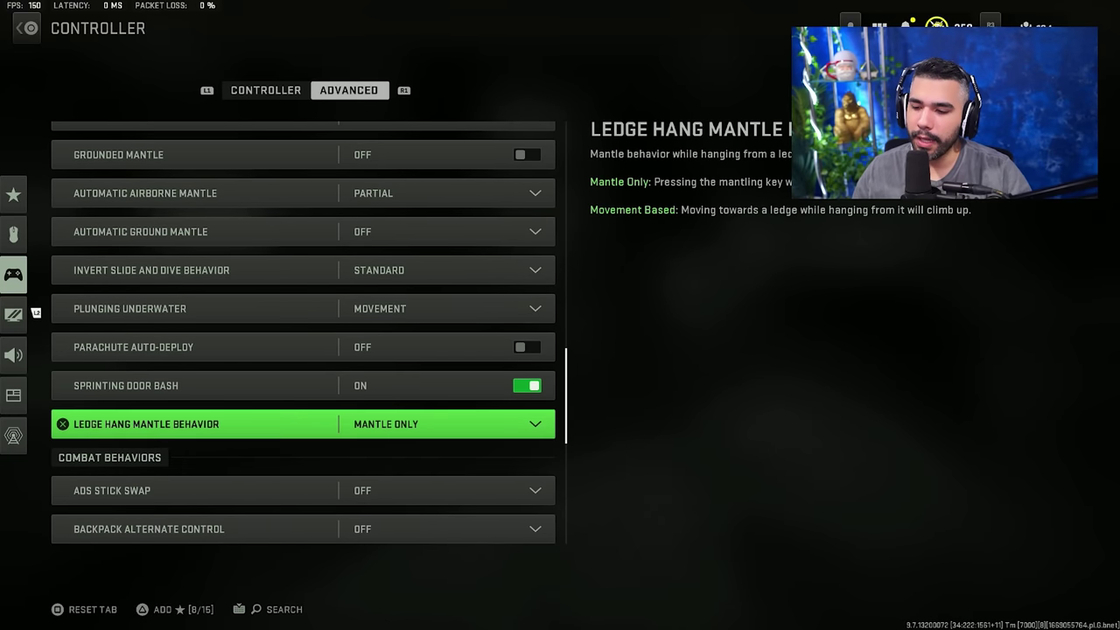
key(Return)
key(Down)
key(Return)
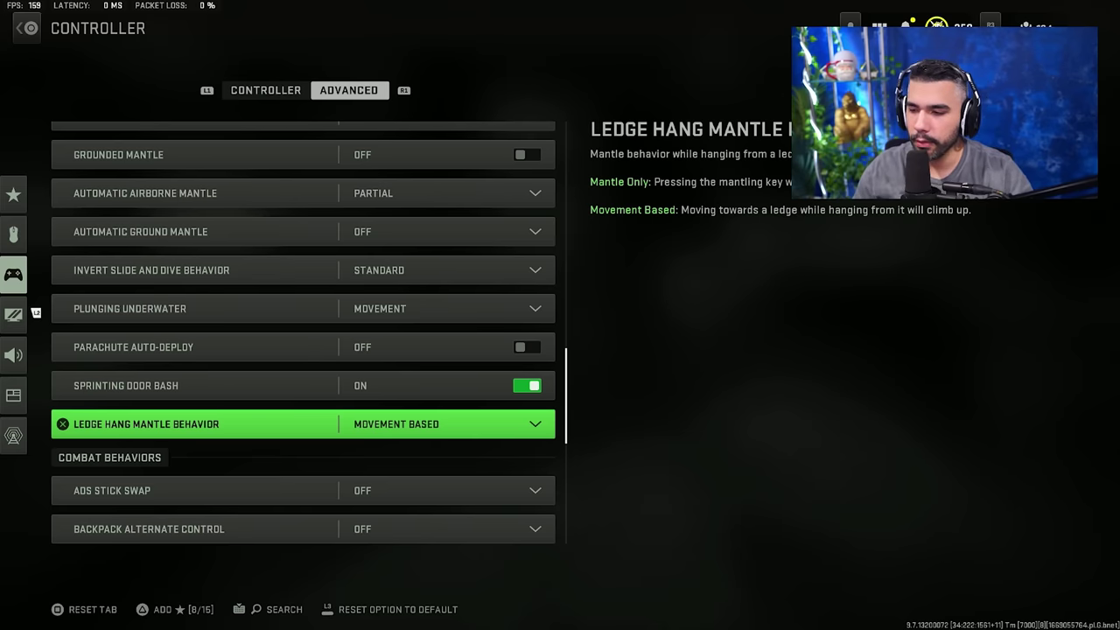
Review the Combat Behaviors settings from ADS Stick Swap through Weapon Mount Exit Delay to Quick C4 Detonation
key(Down)
key(Down)
key(Down)
key(Up)
key(Up)
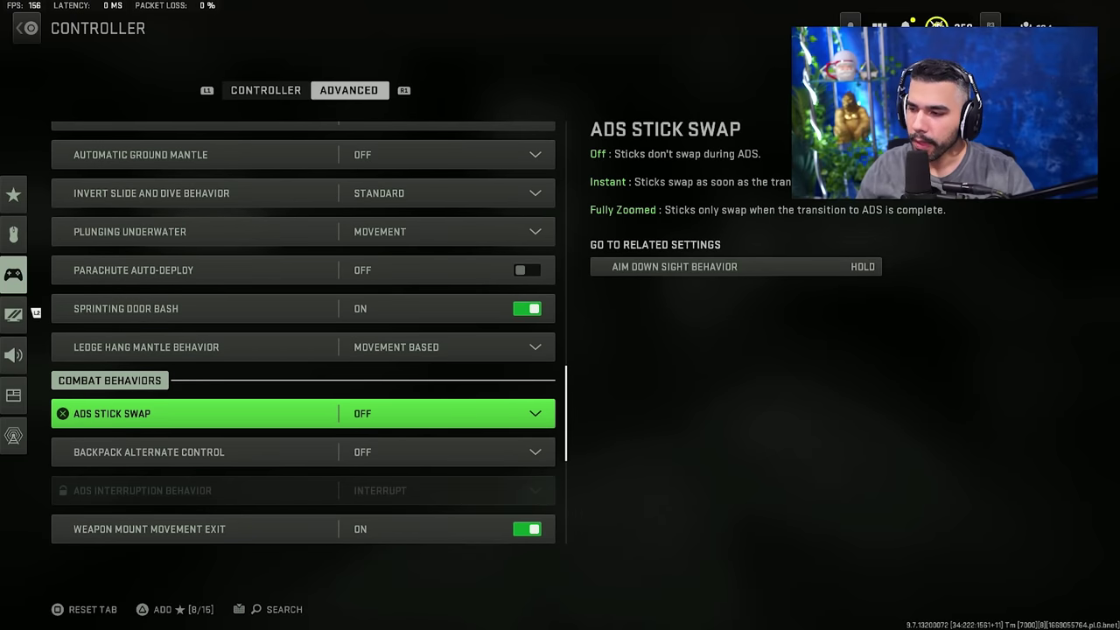
key(Down)
key(Down)
key(Down)
key(Down)
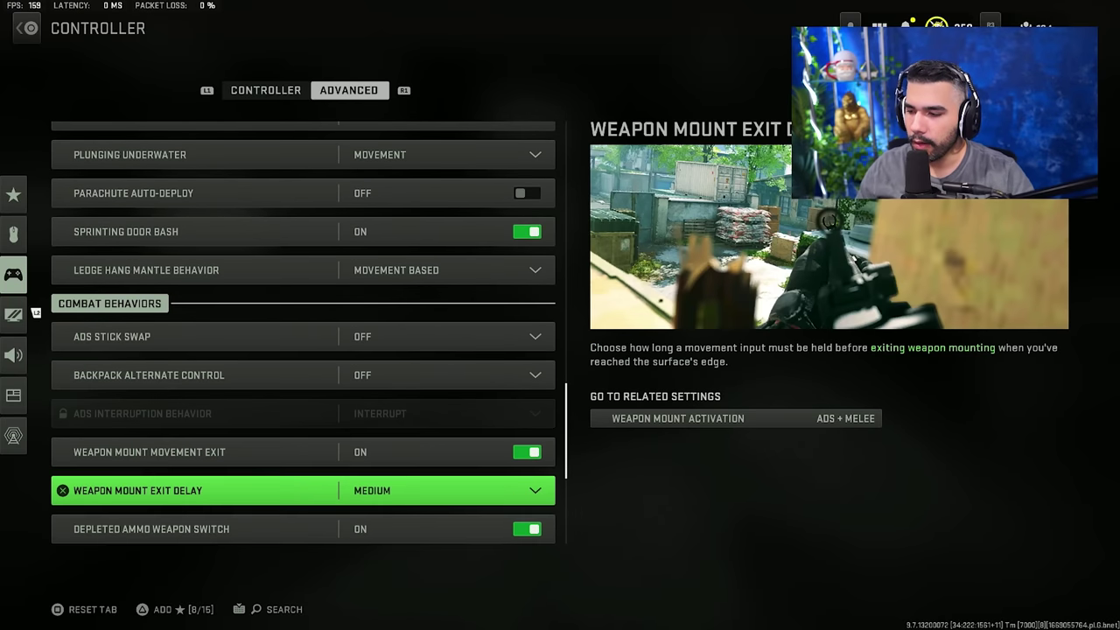
key(Down)
key(Down)
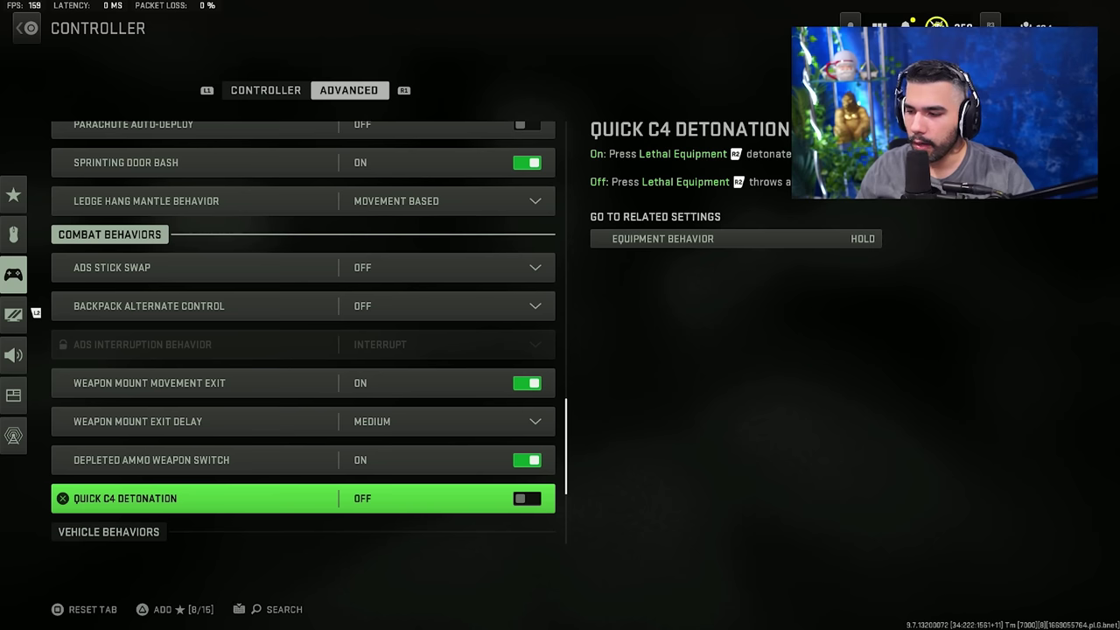
Review the Vehicle Behaviors and Overlays Behaviors settings, including Scoreboard/Map Behavior and the ping delays, and return to Camera Initial Position
key(Down)
key(Down)
key(Down)
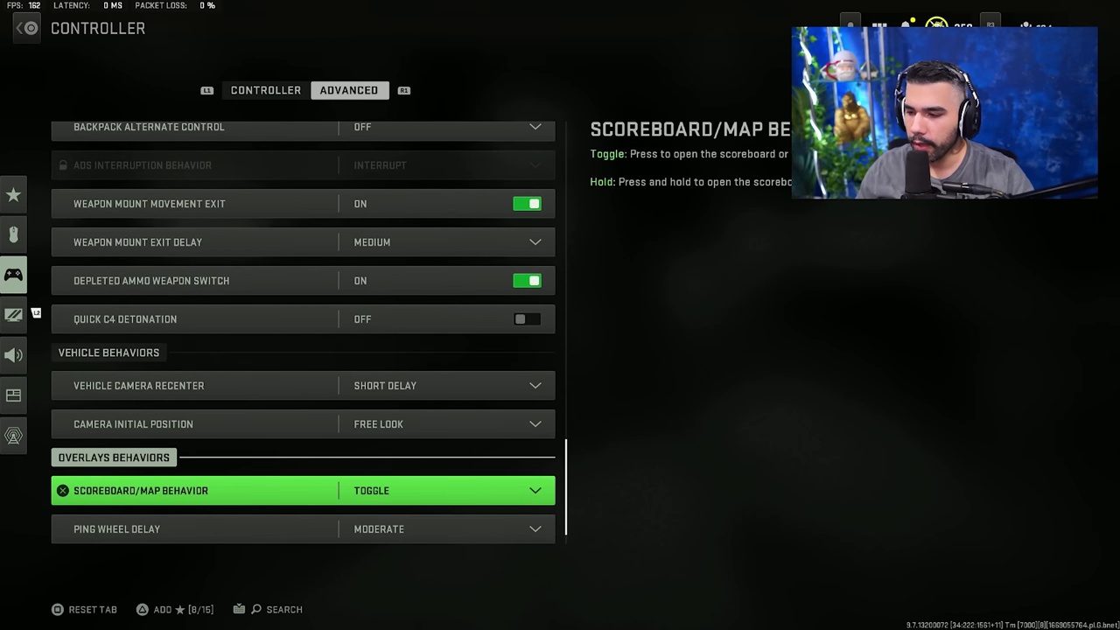
key(Down)
key(Down)
key(Up)
key(Up)
key(Up)
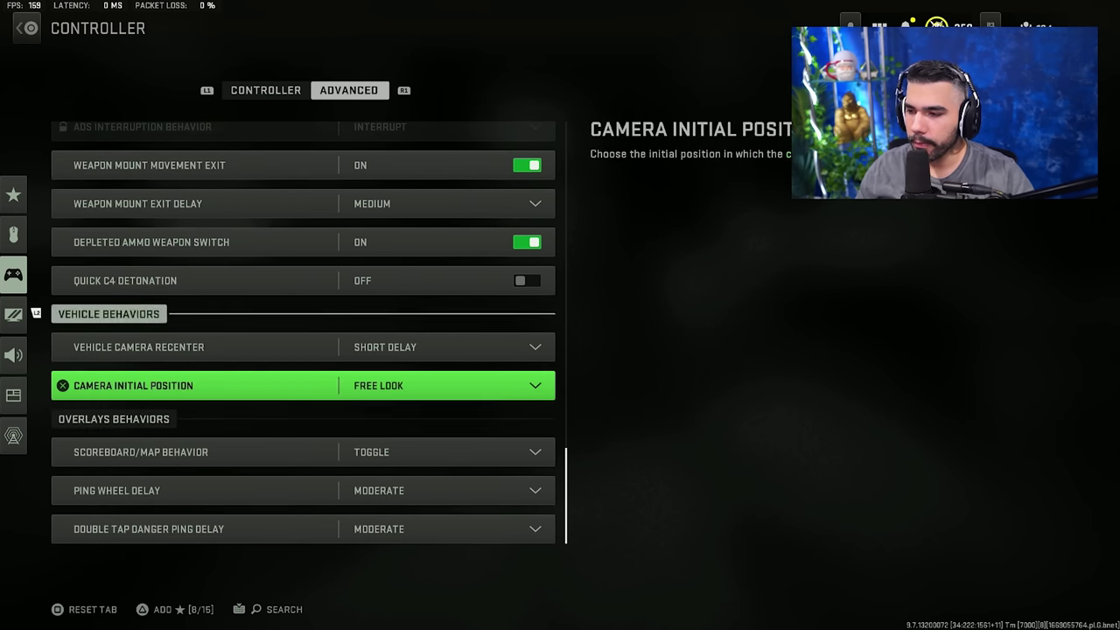